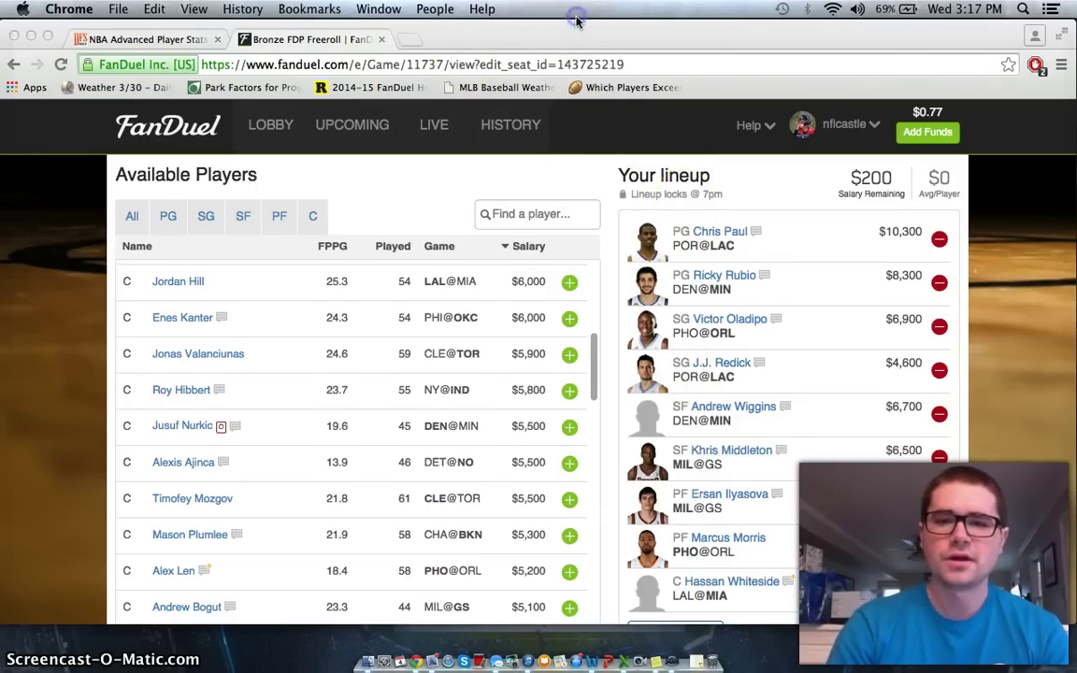
Examine the available centers from the mid-priced options up to the highest salaries, comparing FPPG, games played and matchups.
{"action": "scroll", "coordinate": [589, 217], "scroll_direction": "up", "scroll_amount": 5}
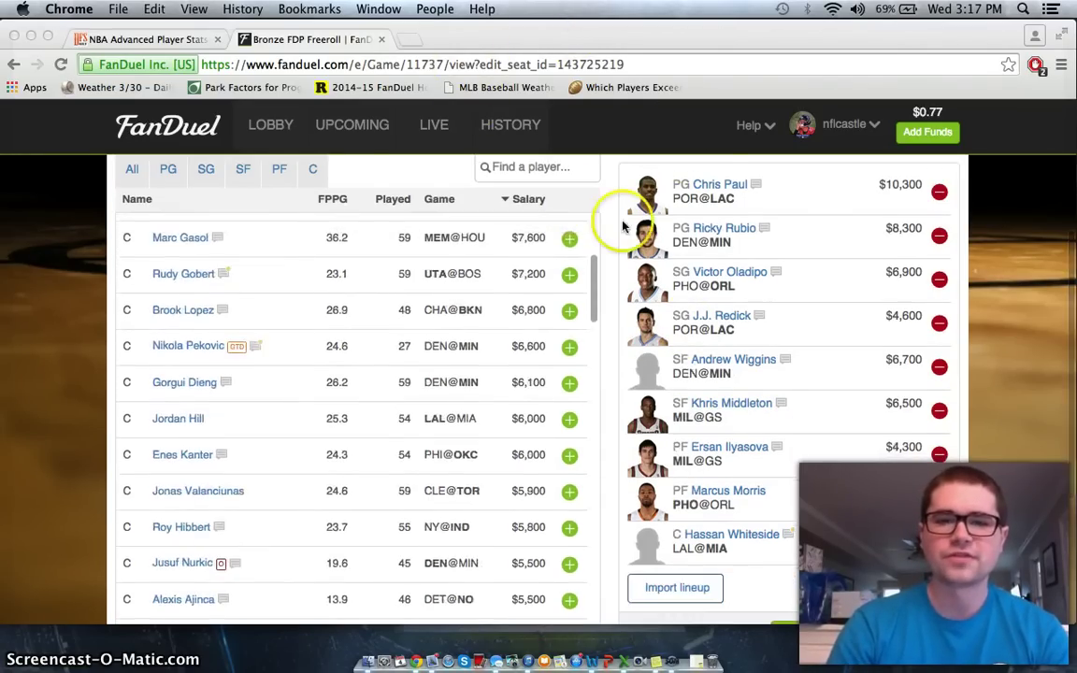
{"action": "scroll", "coordinate": [624, 226], "scroll_direction": "up", "scroll_amount": 1}
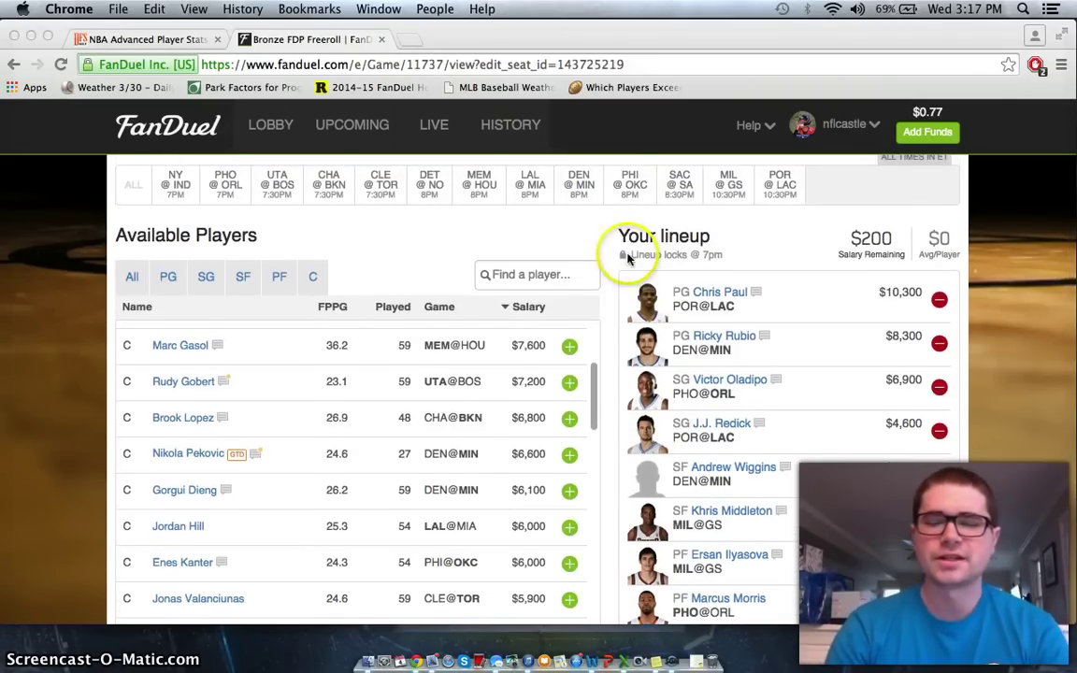
{"action": "scroll", "coordinate": [620, 252], "scroll_direction": "down", "scroll_amount": 2}
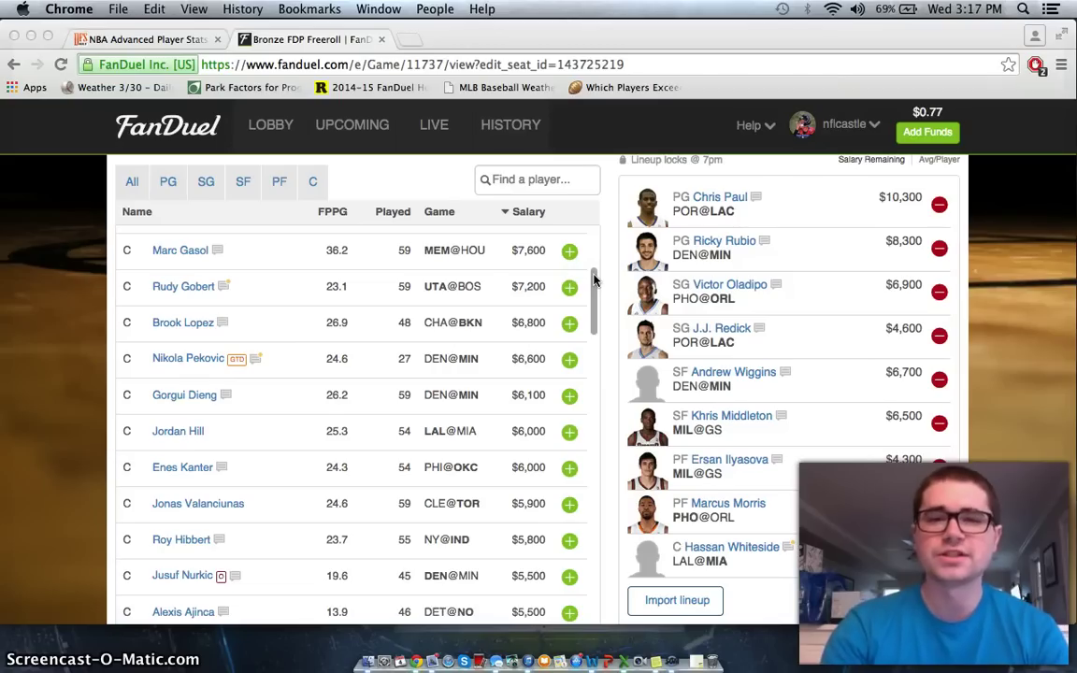
{"action": "left_click", "coordinate": [596, 282]}
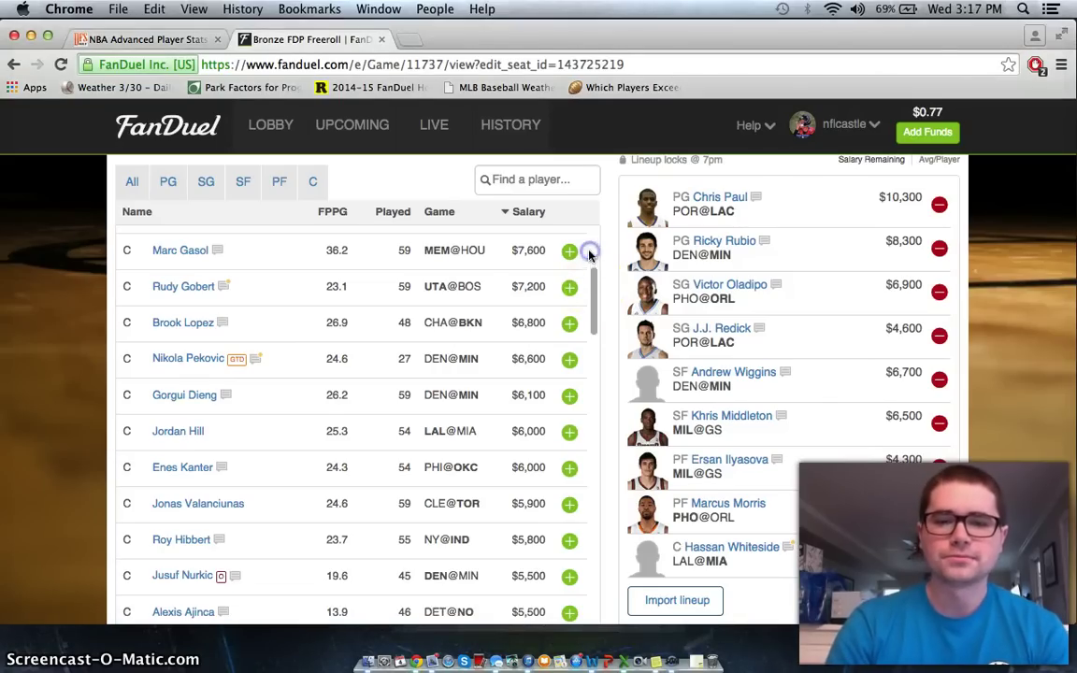
{"action": "left_click_drag", "start_coordinate": [599, 295], "coordinate": [602, 281]}
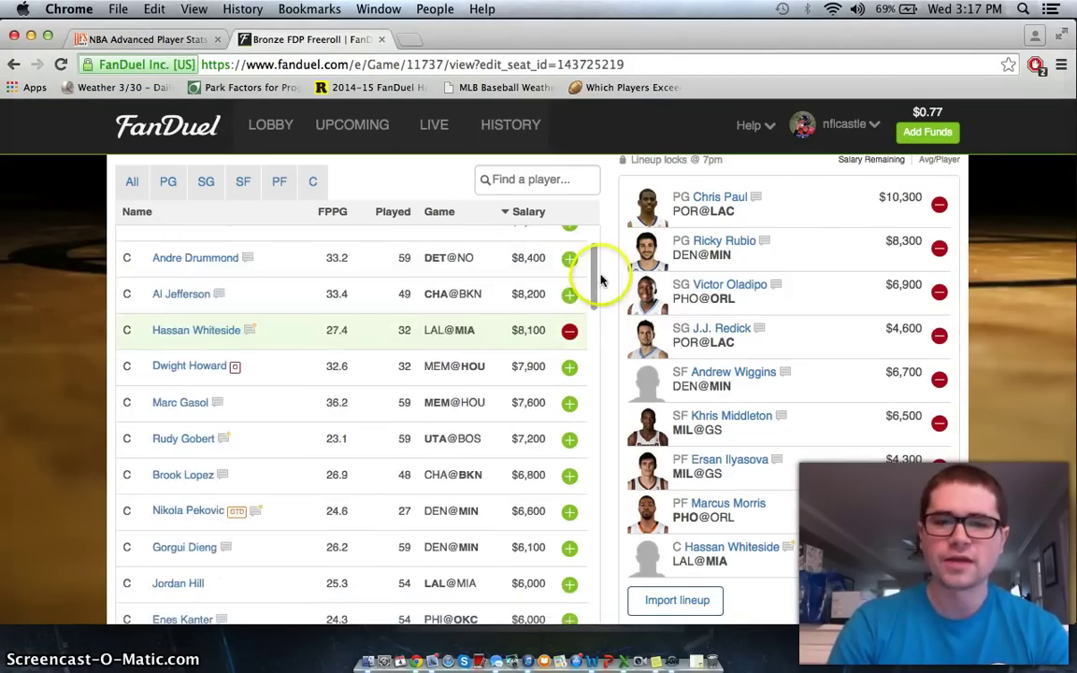
{"action": "scroll", "coordinate": [601, 281], "scroll_direction": "up", "scroll_amount": 2}
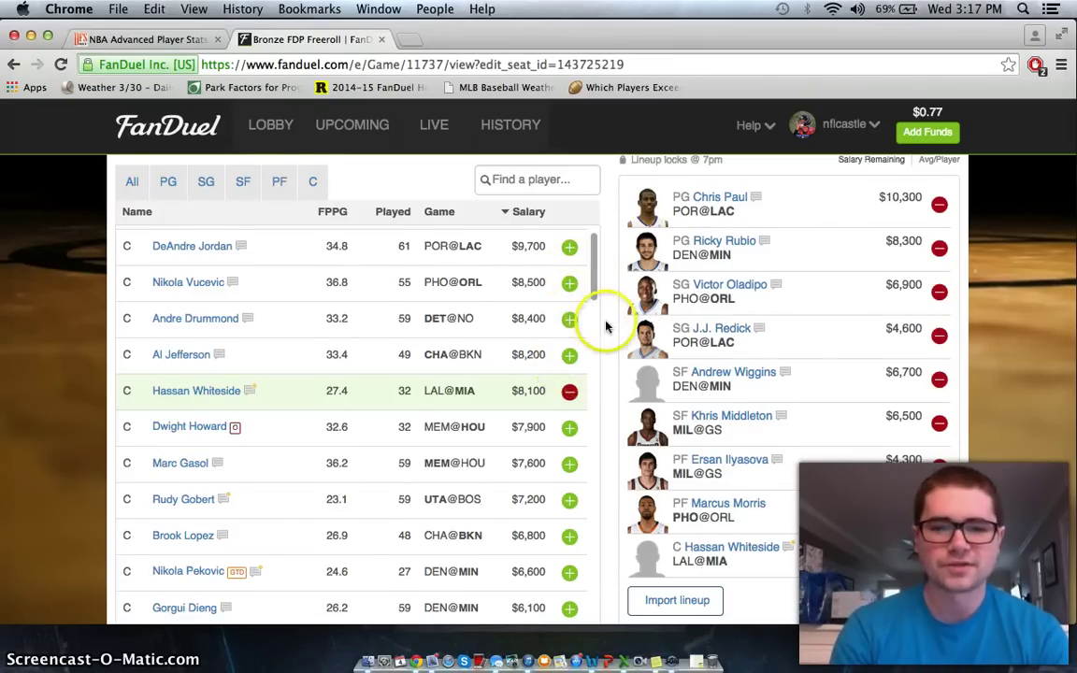
{"action": "scroll", "coordinate": [606, 322], "scroll_direction": "up", "scroll_amount": 1}
{"action": "scroll", "coordinate": [575, 423], "scroll_direction": "down", "scroll_amount": 2}
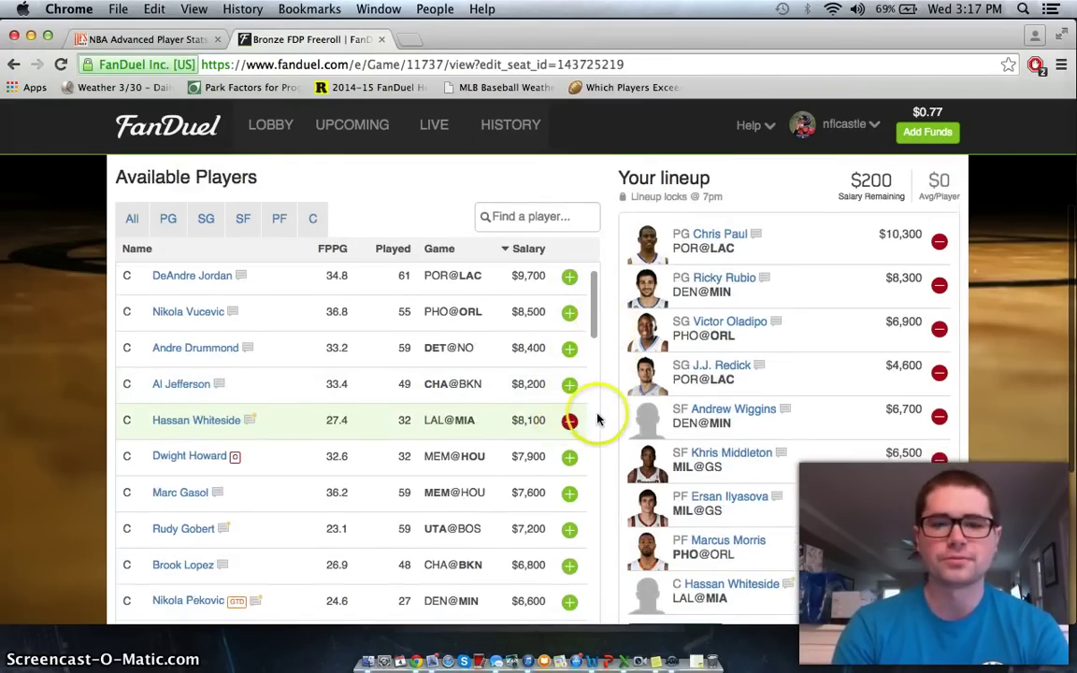
{"action": "scroll", "coordinate": [599, 416], "scroll_direction": "up", "scroll_amount": 2}
{"action": "scroll", "coordinate": [603, 354], "scroll_direction": "up", "scroll_amount": 1}
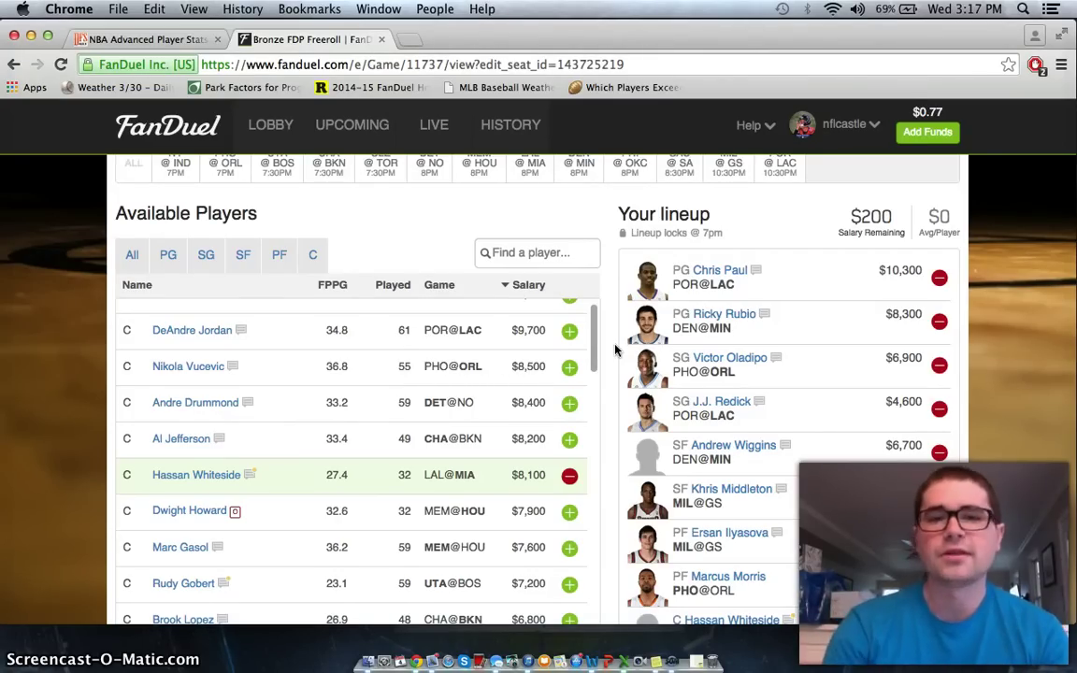
{"action": "scroll", "coordinate": [597, 397], "scroll_direction": "up", "scroll_amount": 2}
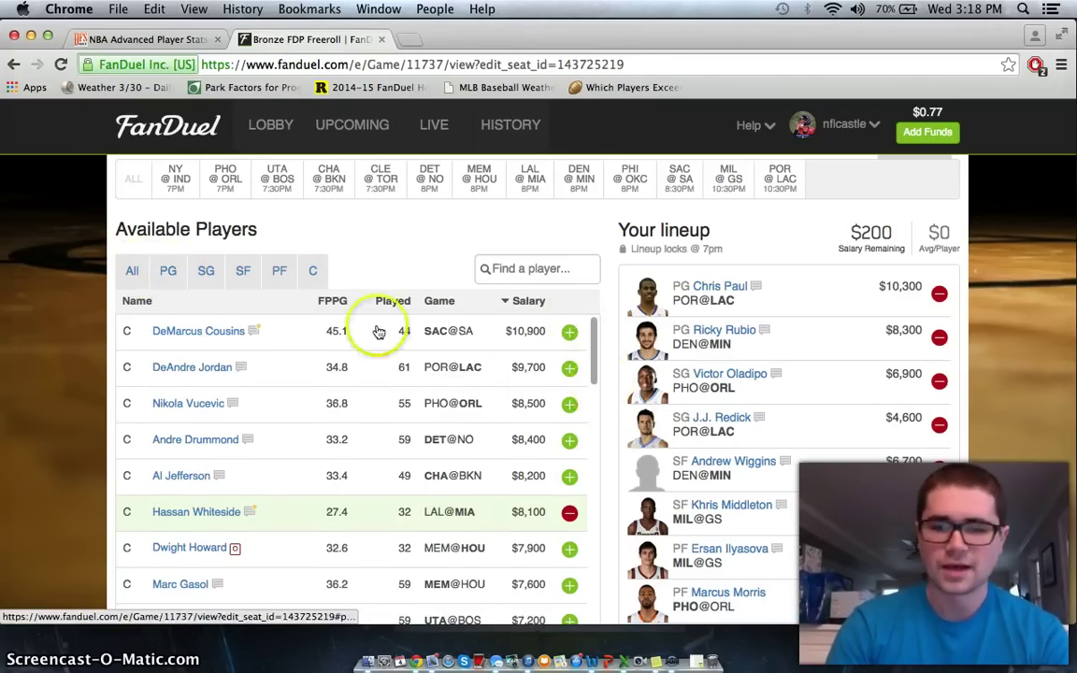
Review the current nine-player lineup, checking each position's player, matchup and salary alongside the available centers.
{"action": "scroll", "coordinate": [475, 391], "scroll_direction": "down", "scroll_amount": 1}
{"action": "scroll", "coordinate": [620, 469], "scroll_direction": "down", "scroll_amount": 3}
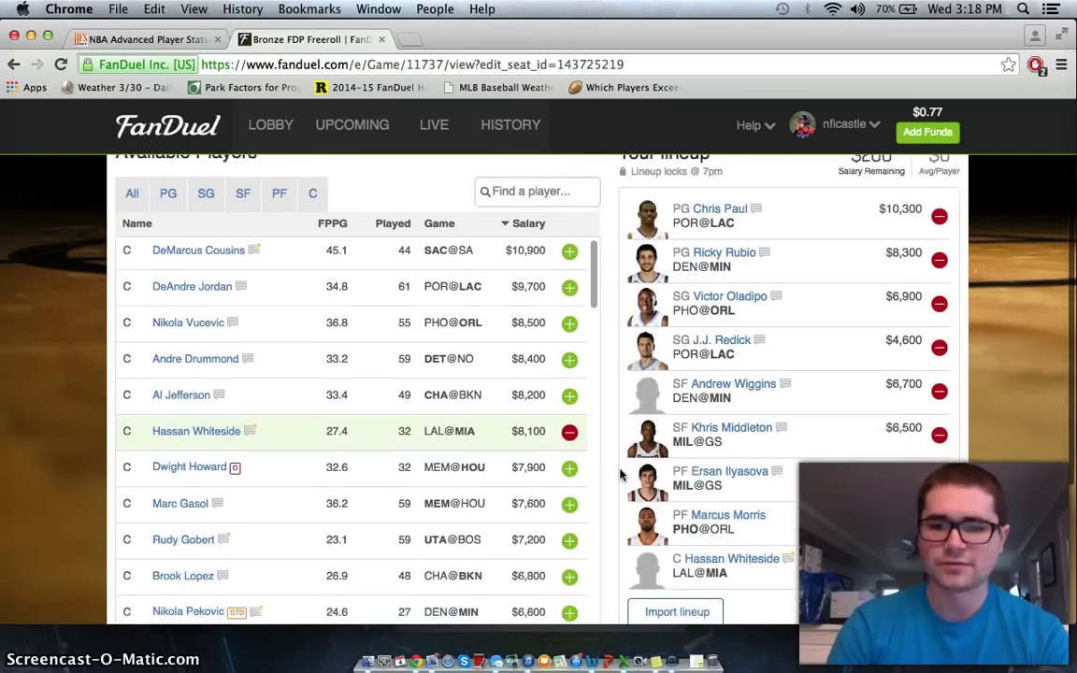
{"action": "scroll", "coordinate": [620, 476], "scroll_direction": "up", "scroll_amount": 2}
{"action": "scroll", "coordinate": [620, 476], "scroll_direction": "down", "scroll_amount": 3}
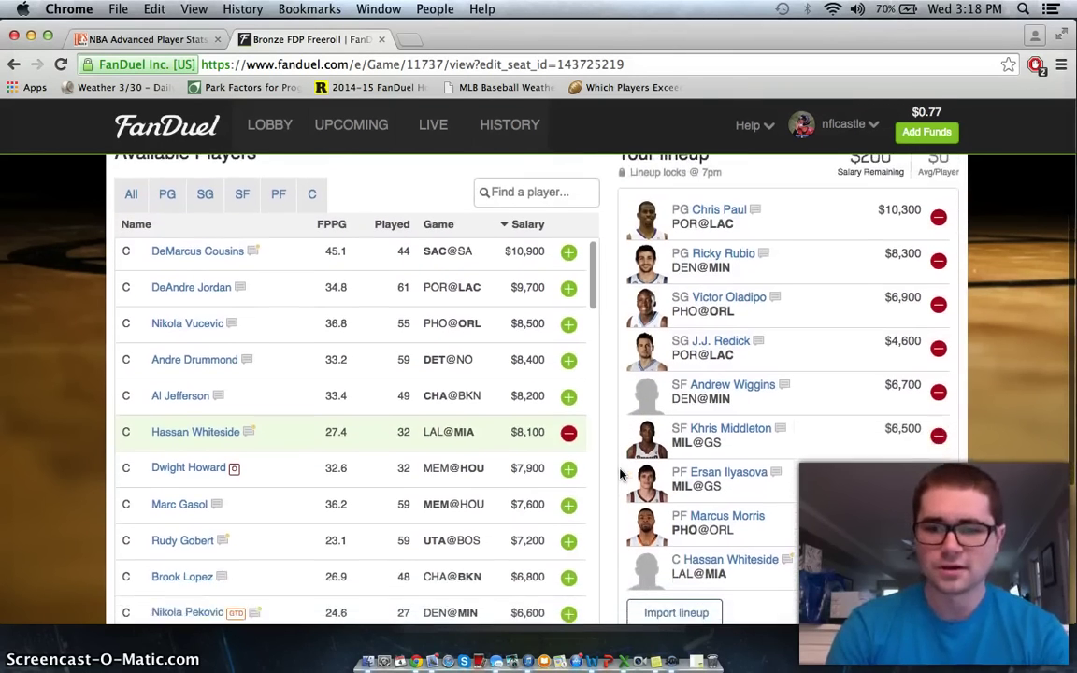
{"action": "scroll", "coordinate": [622, 475], "scroll_direction": "up", "scroll_amount": 2}
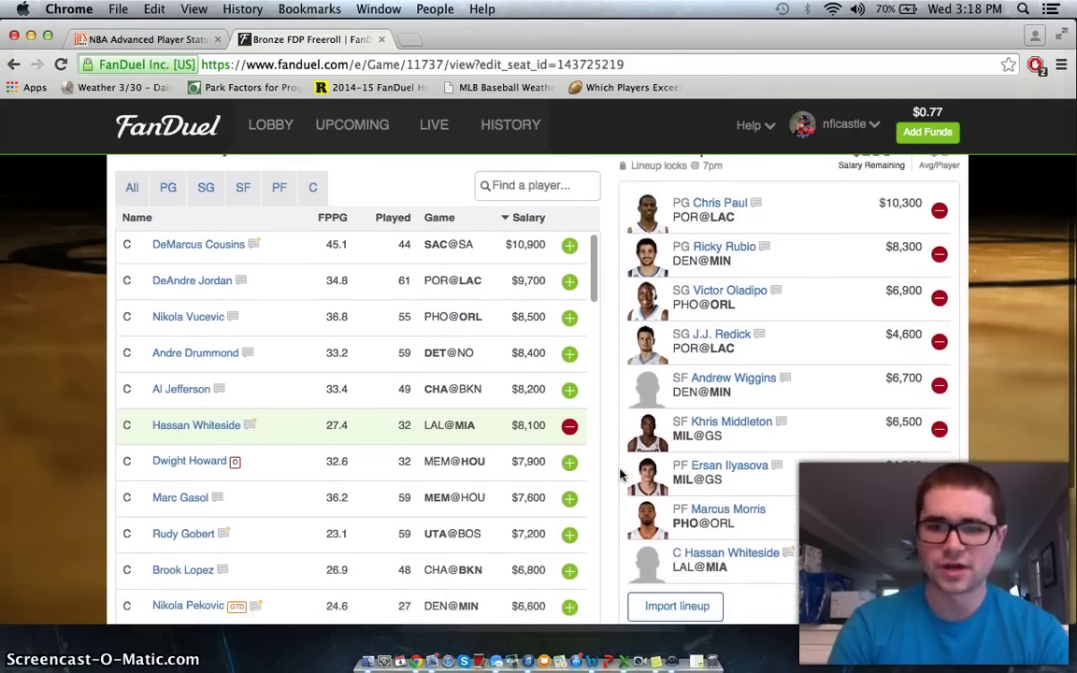
{"action": "left_click", "coordinate": [684, 353]}
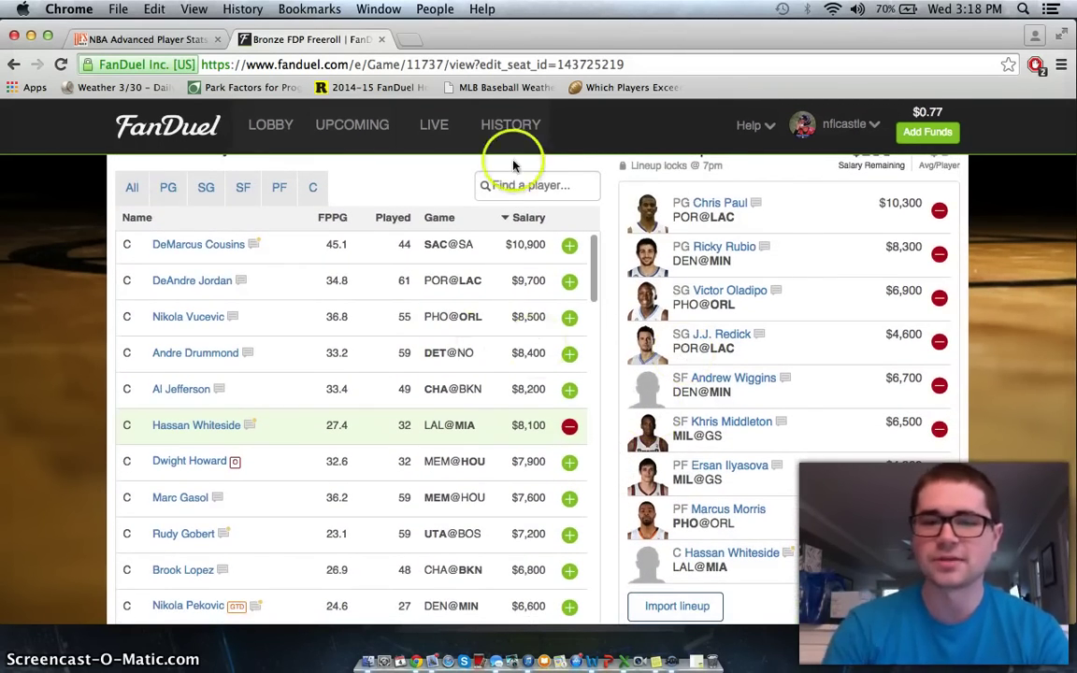
{"action": "left_click", "coordinate": [707, 206]}
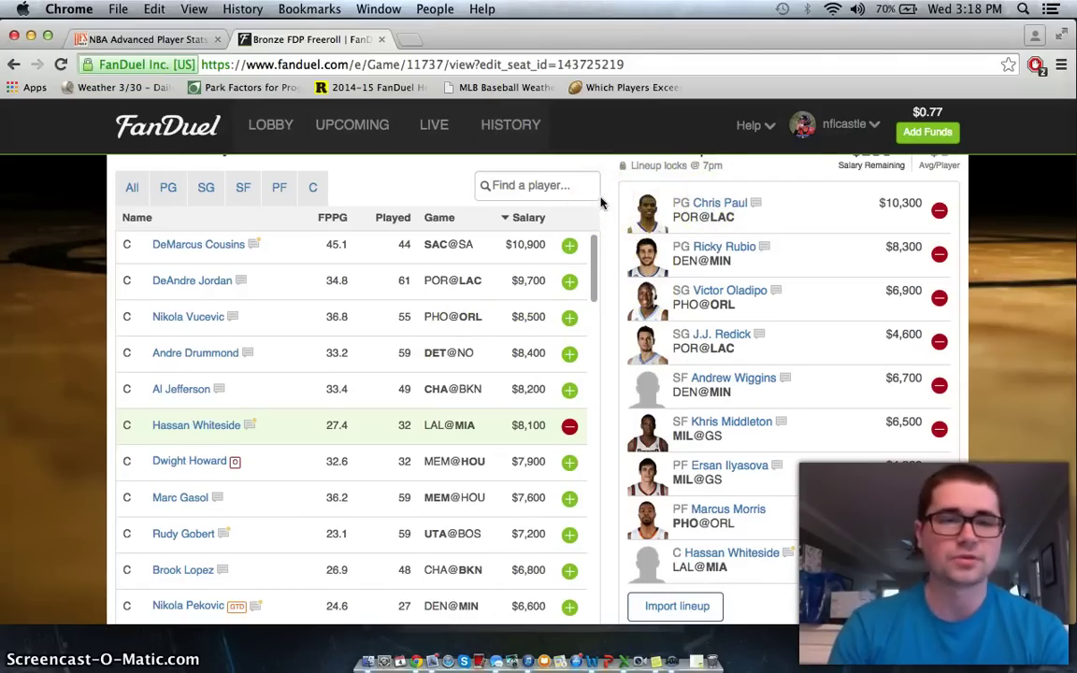
{"action": "scroll", "coordinate": [715, 430], "scroll_direction": "down", "scroll_amount": 2}
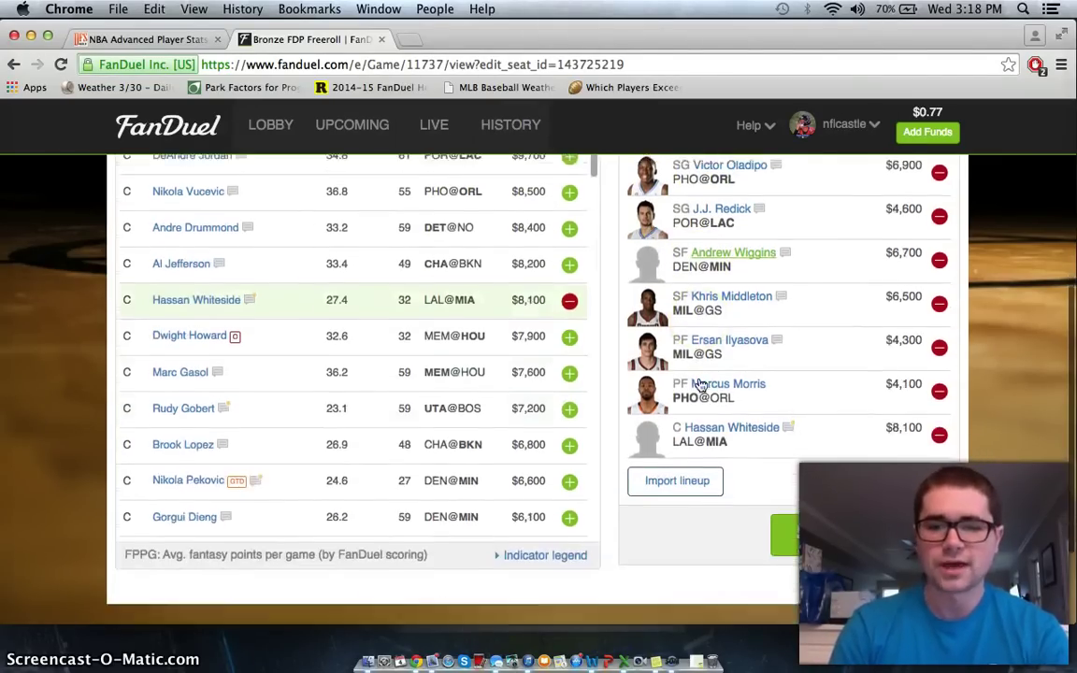
{"action": "scroll", "coordinate": [706, 402], "scroll_direction": "up", "scroll_amount": 3}
{"action": "scroll", "coordinate": [700, 384], "scroll_direction": "down", "scroll_amount": 1}
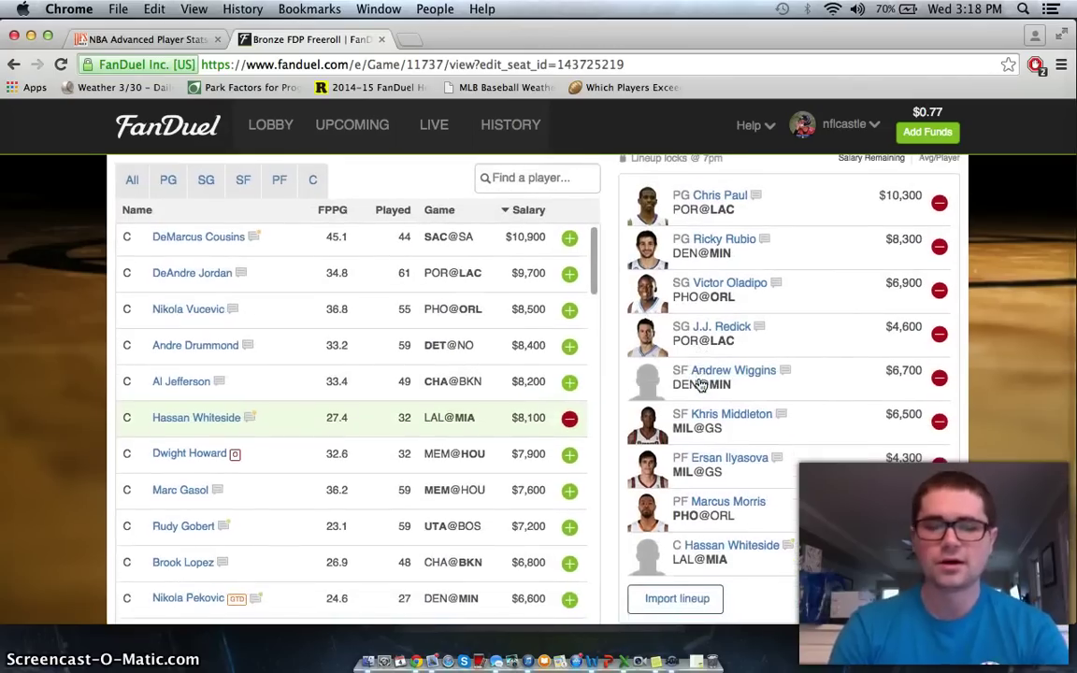
Filter the available players to point guards and look over the top-salary options and the evening's game schedule.
{"action": "left_click", "coordinate": [173, 187]}
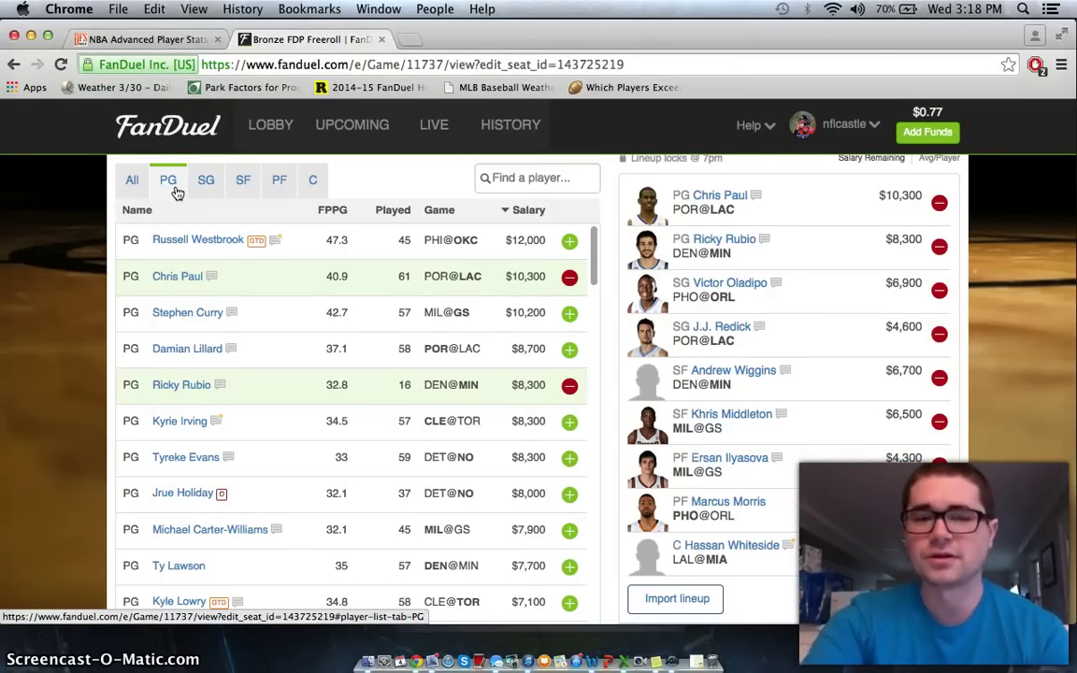
{"action": "scroll", "coordinate": [257, 282], "scroll_direction": "down", "scroll_amount": 1}
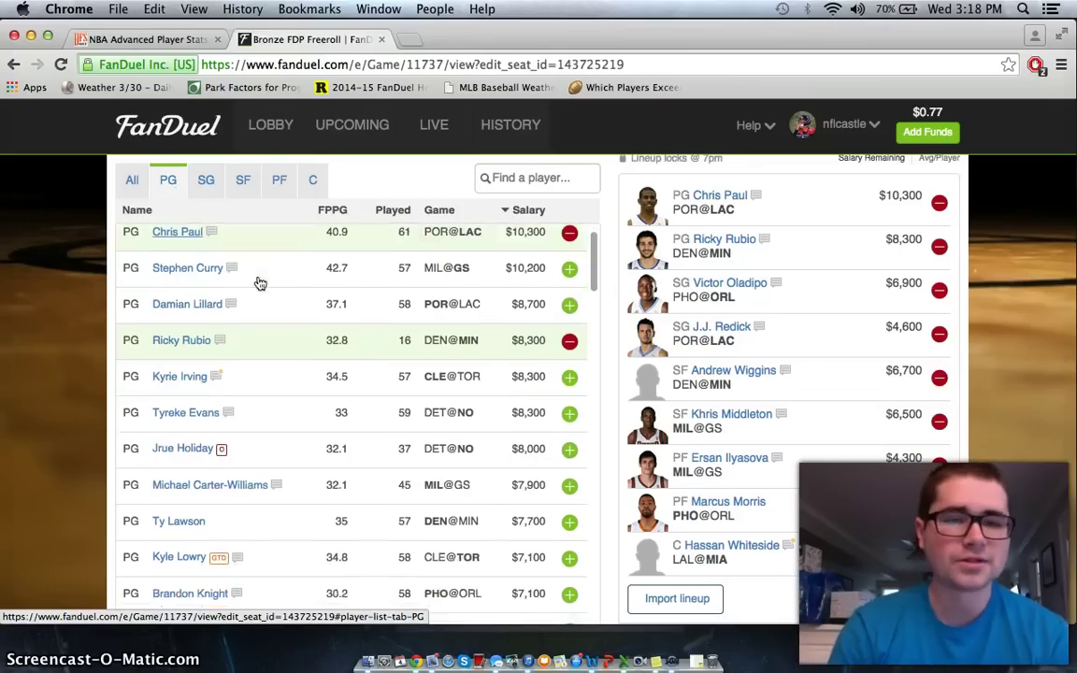
{"action": "scroll", "coordinate": [257, 281], "scroll_direction": "up", "scroll_amount": 2}
{"action": "scroll", "coordinate": [286, 314], "scroll_direction": "down", "scroll_amount": 2}
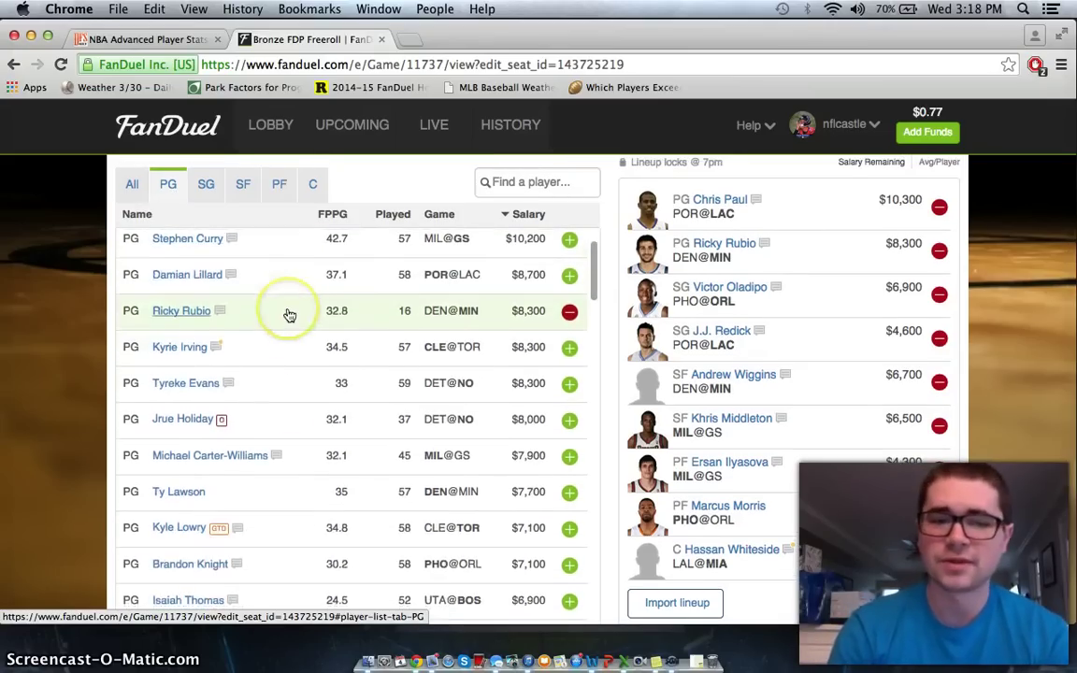
{"action": "scroll", "coordinate": [280, 374], "scroll_direction": "down", "scroll_amount": 3}
{"action": "scroll", "coordinate": [261, 440], "scroll_direction": "up", "scroll_amount": 7}
{"action": "scroll", "coordinate": [48, 373], "scroll_direction": "up", "scroll_amount": 3}
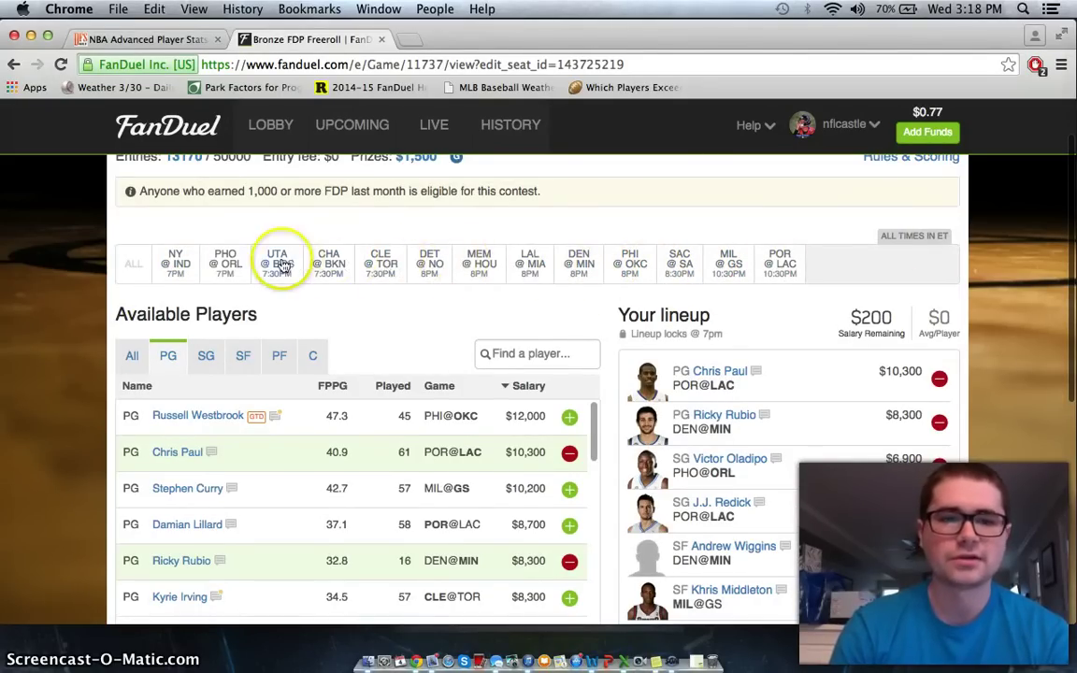
Compare the lineup's point guards, Chris Paul and Ricky Rubio, with the other top-salary point guards by FPPG and matchup.
{"action": "scroll", "coordinate": [88, 319], "scroll_direction": "down", "scroll_amount": 3}
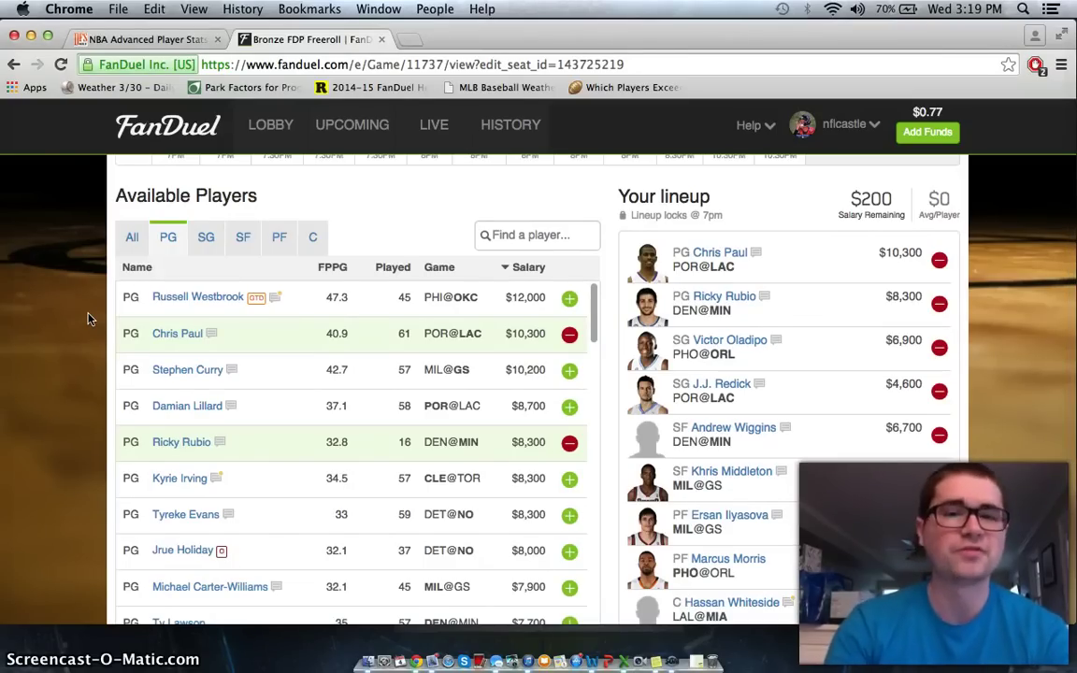
{"action": "scroll", "coordinate": [633, 447], "scroll_direction": "down", "scroll_amount": 1}
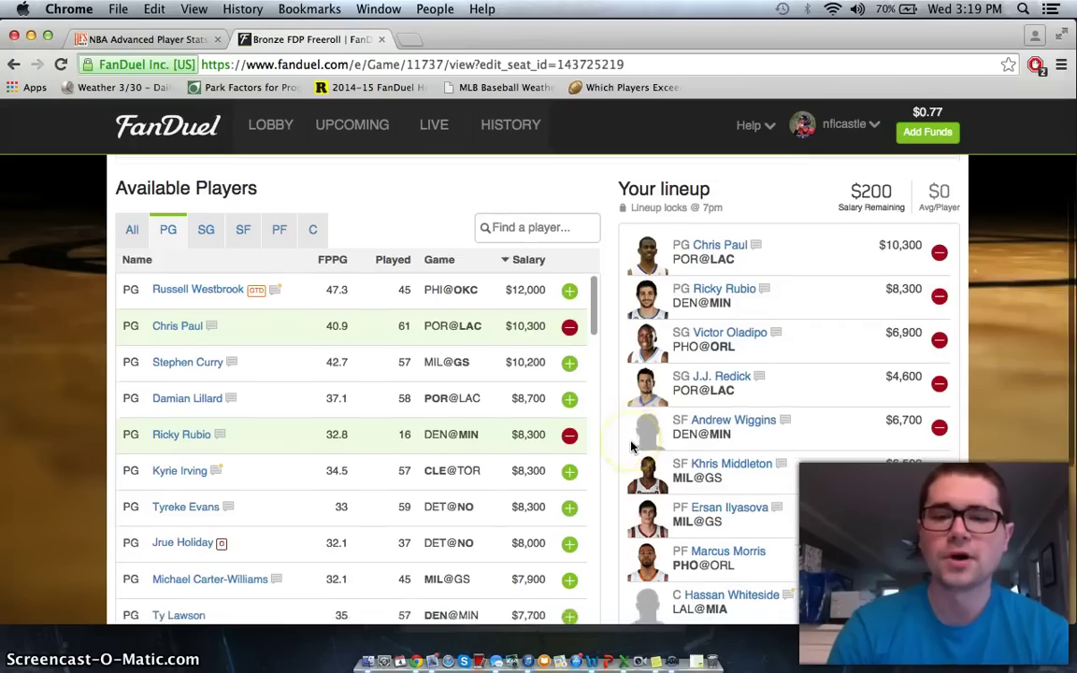
{"action": "scroll", "coordinate": [632, 447], "scroll_direction": "up", "scroll_amount": 1}
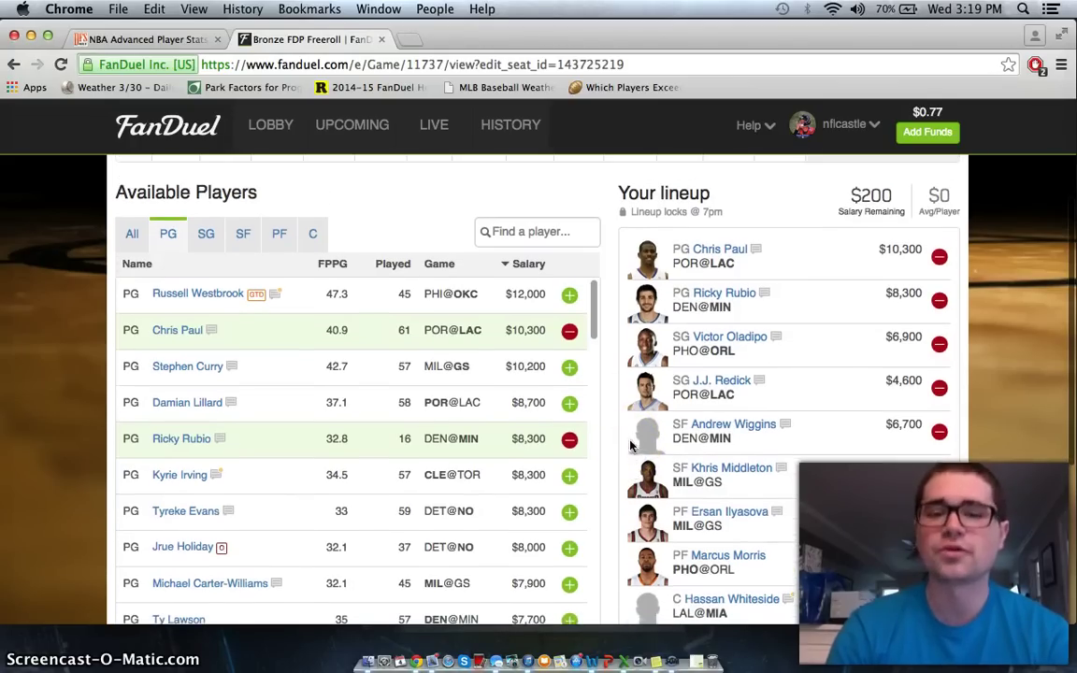
{"action": "scroll", "coordinate": [609, 409], "scroll_direction": "down", "scroll_amount": 1}
{"action": "scroll", "coordinate": [646, 327], "scroll_direction": "up", "scroll_amount": 2}
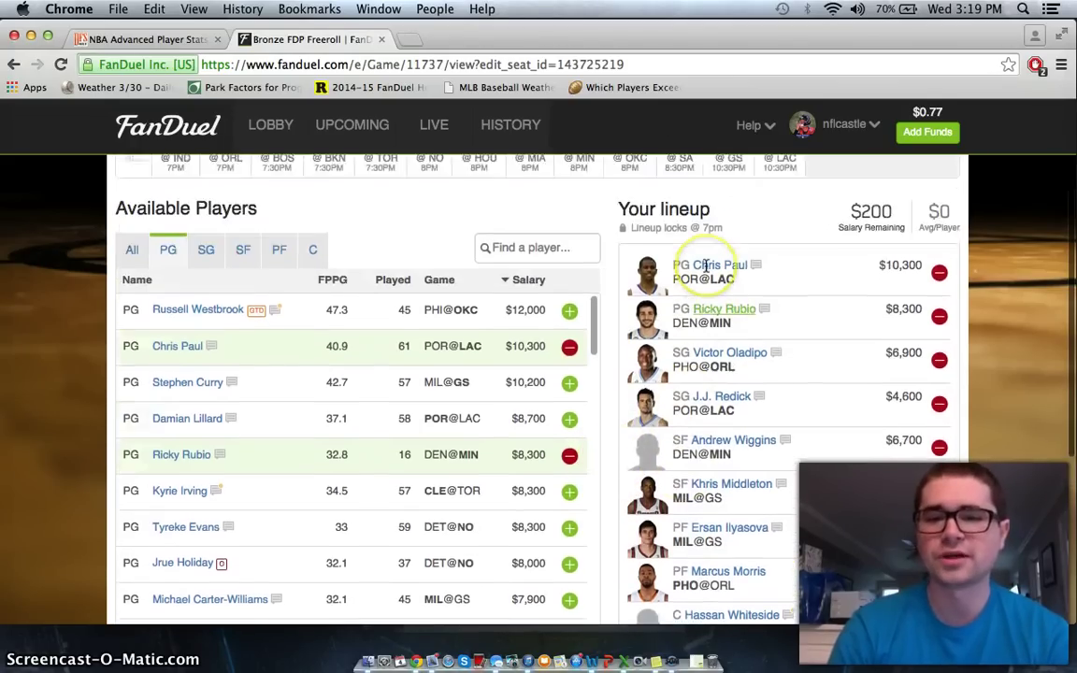
{"action": "scroll", "coordinate": [692, 251], "scroll_direction": "down", "scroll_amount": 2}
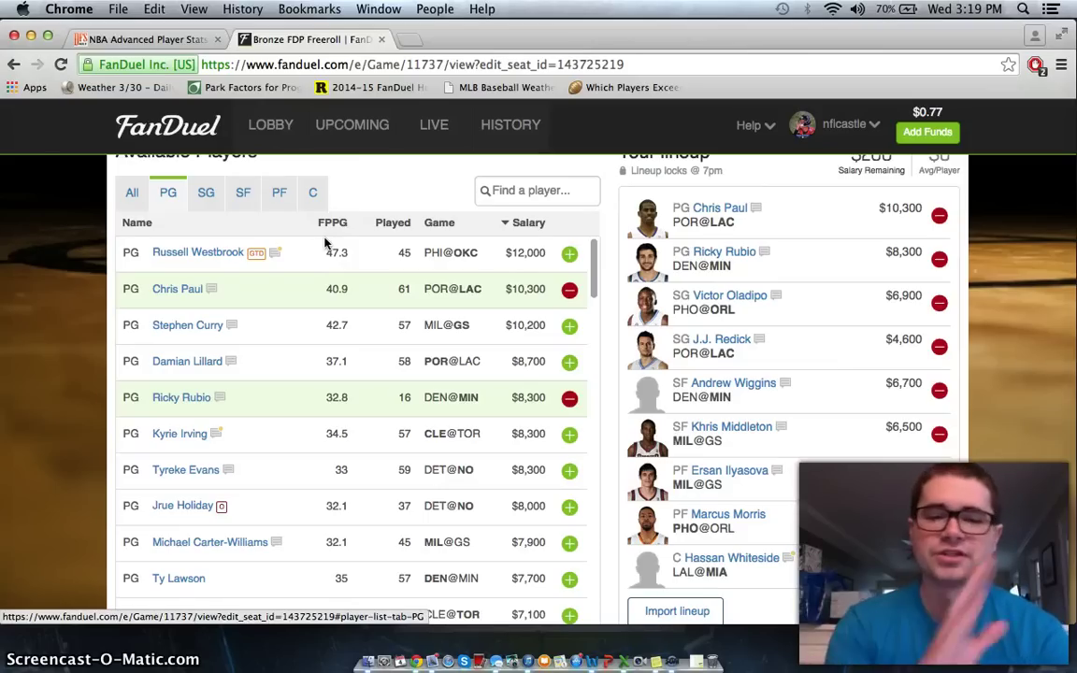
{"action": "scroll", "coordinate": [351, 351], "scroll_direction": "down", "scroll_amount": 1}
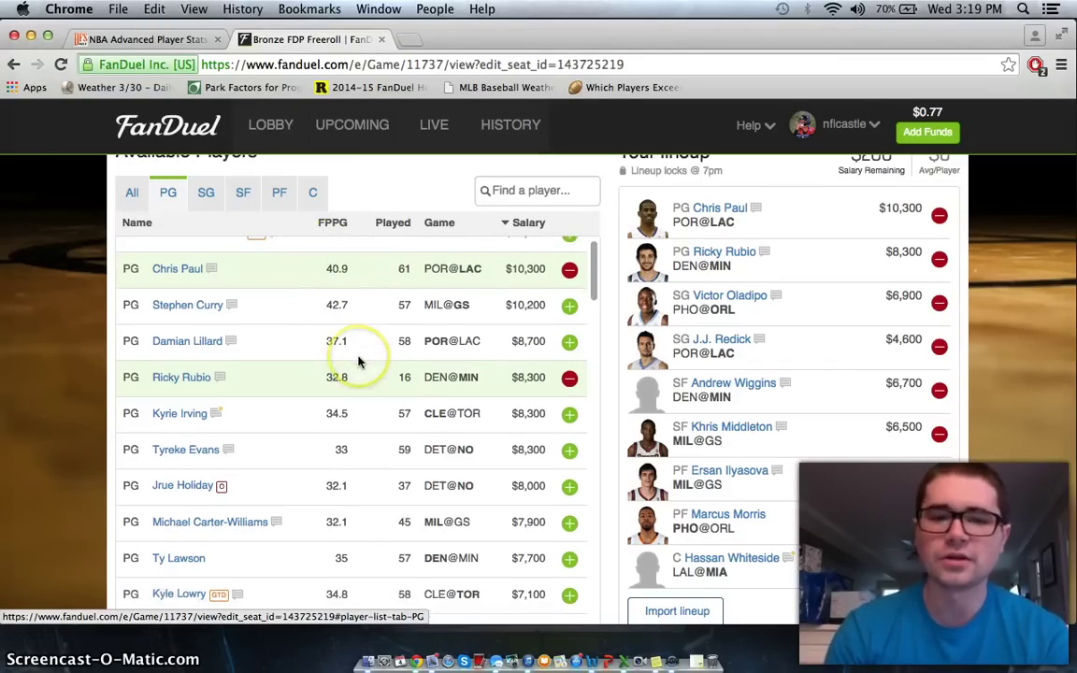
{"action": "scroll", "coordinate": [355, 367], "scroll_direction": "up", "scroll_amount": 1}
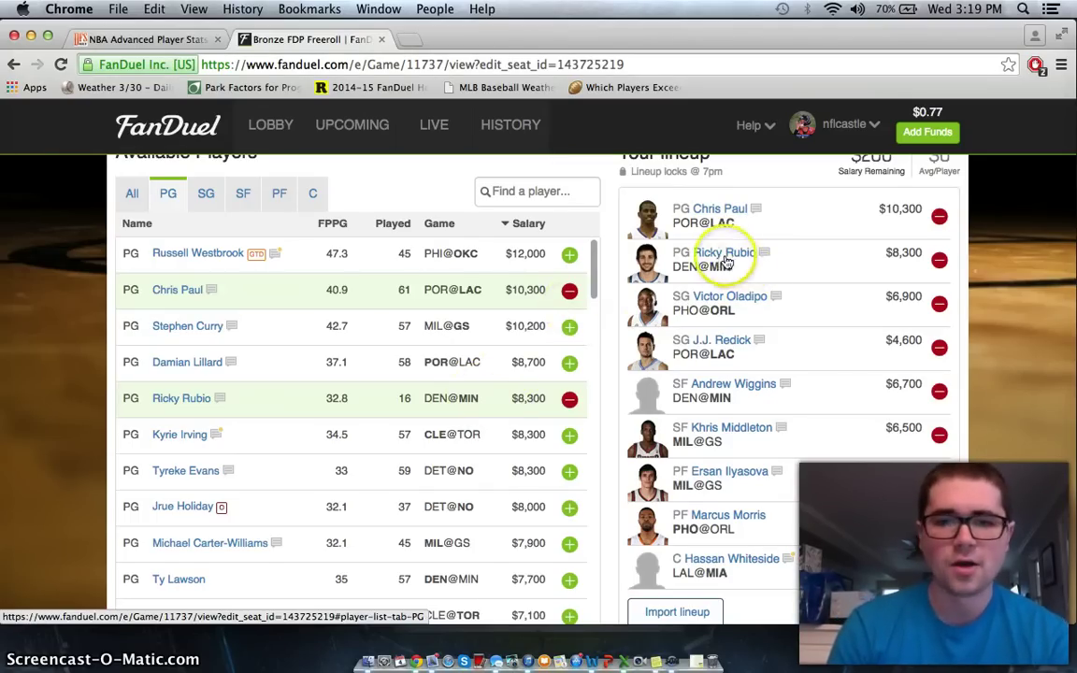
Check the mid-priced point guards and clear all nine players from the lineup.
{"action": "scroll", "coordinate": [380, 430], "scroll_direction": "down", "scroll_amount": 8}
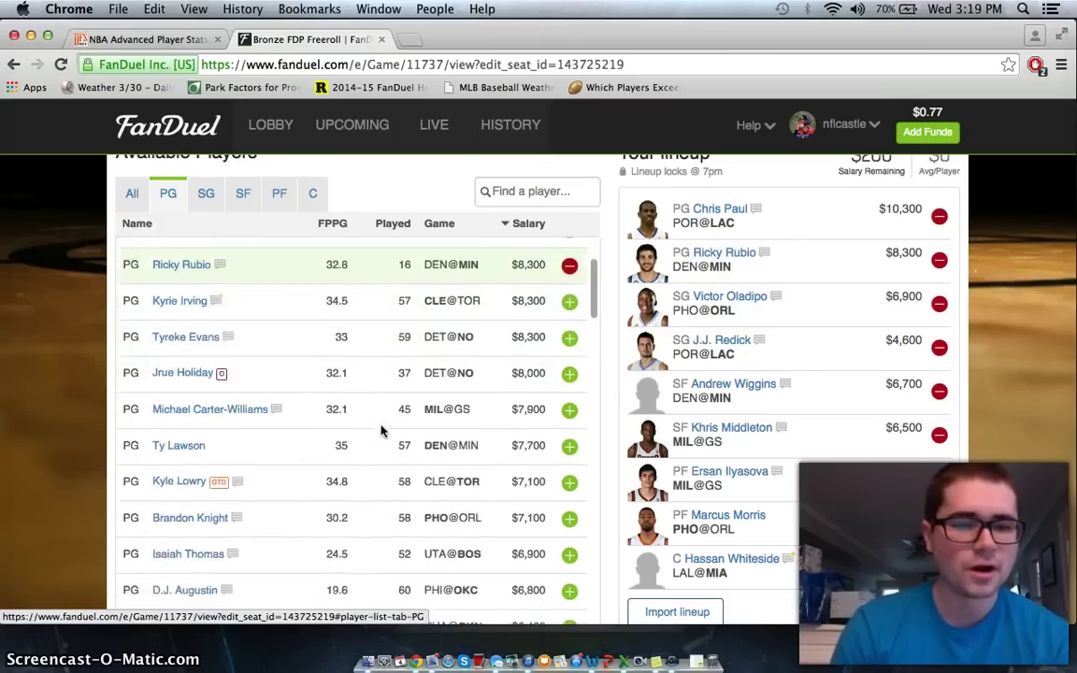
{"action": "scroll", "coordinate": [381, 430], "scroll_direction": "down", "scroll_amount": 3}
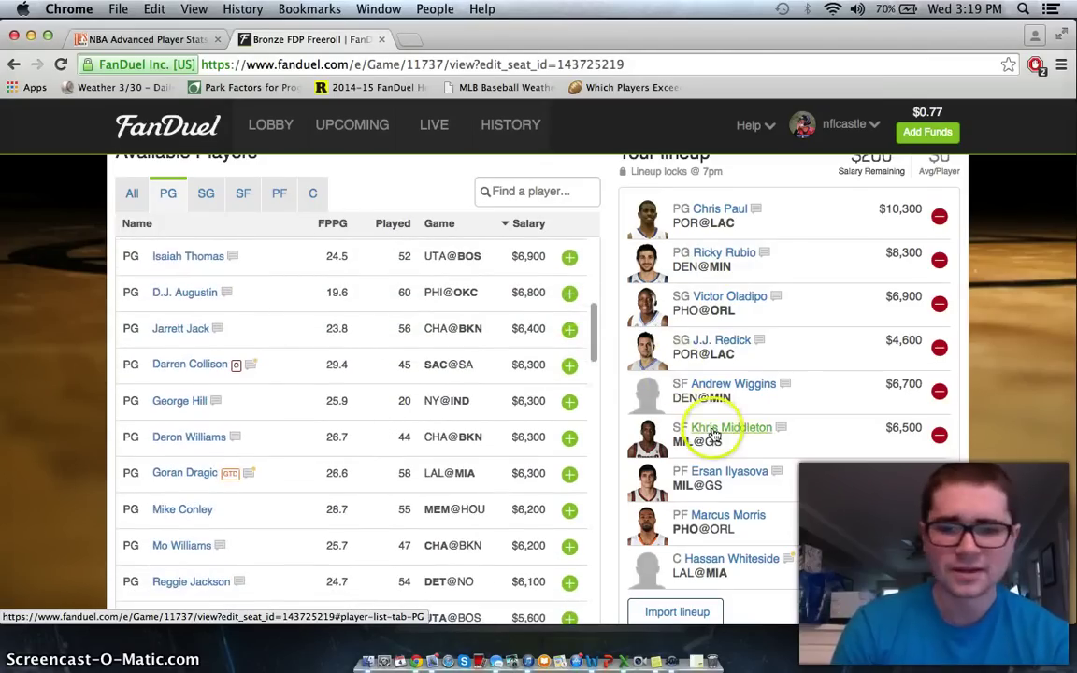
{"action": "scroll", "coordinate": [922, 580], "scroll_direction": "down", "scroll_amount": 1}
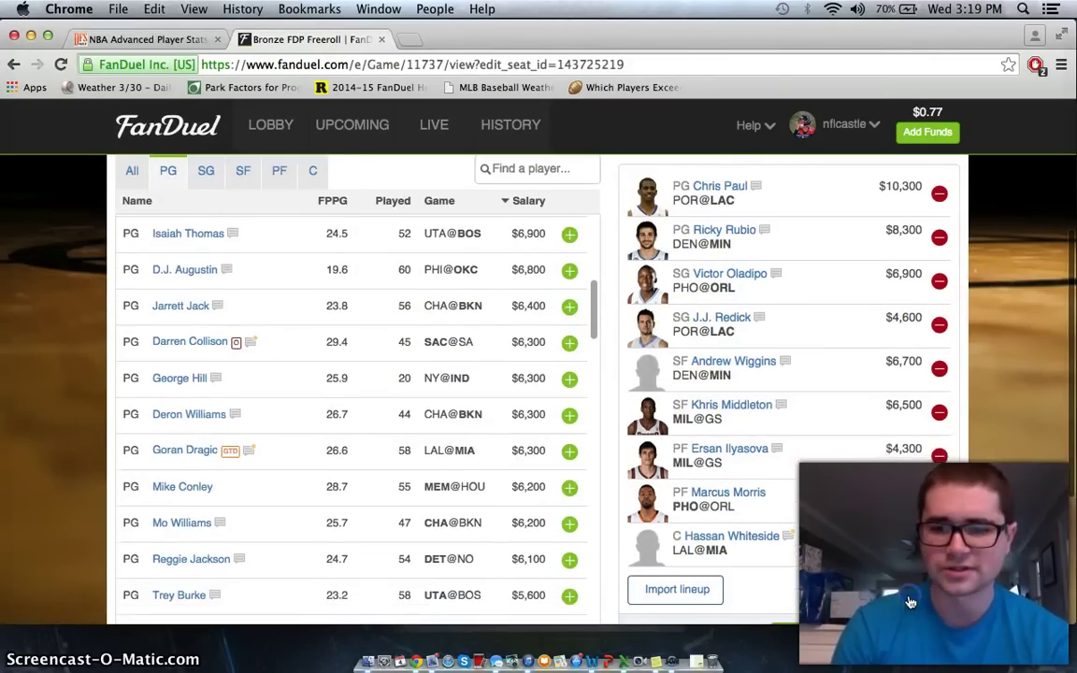
{"action": "left_click", "coordinate": [922, 580]}
{"action": "left_click", "coordinate": [664, 251]}
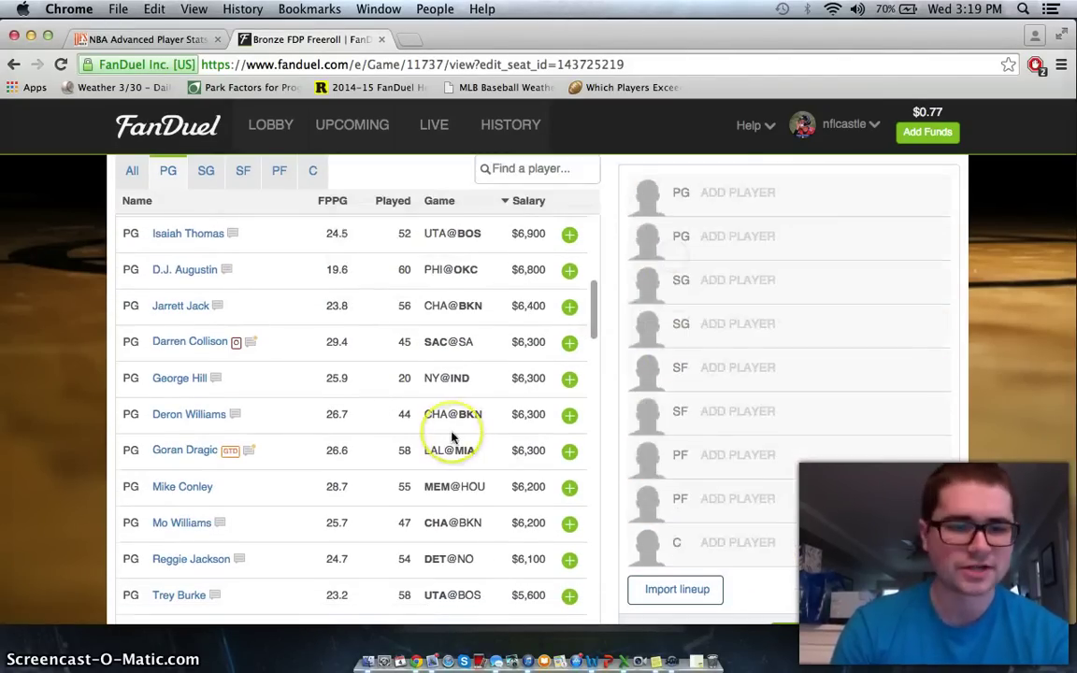
Look through the available point guards from the top salaries down to the $5,000 range, comparing FPPG and matchups.
{"action": "scroll", "coordinate": [450, 435], "scroll_direction": "down", "scroll_amount": 4}
{"action": "scroll", "coordinate": [452, 436], "scroll_direction": "up", "scroll_amount": 7}
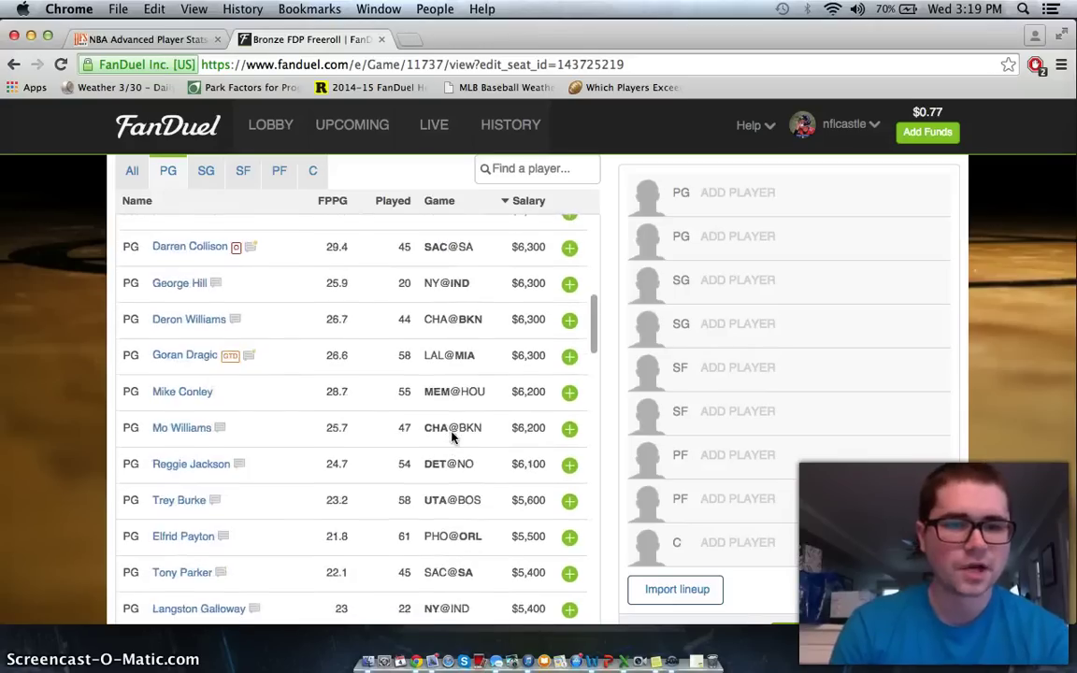
{"action": "scroll", "coordinate": [451, 436], "scroll_direction": "up", "scroll_amount": 8}
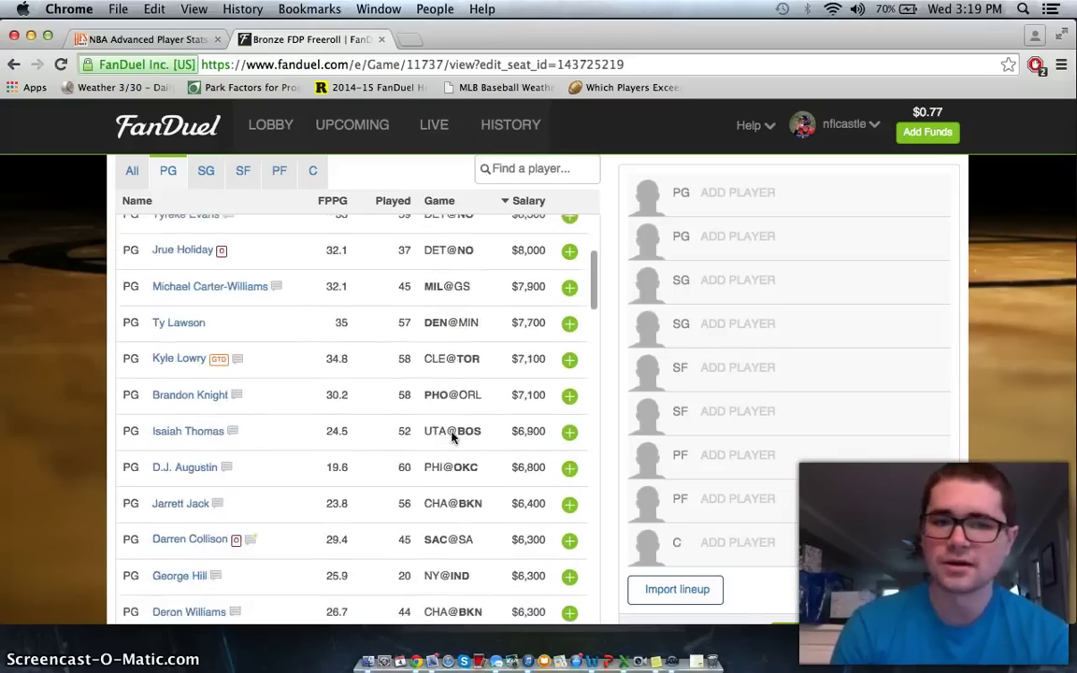
{"action": "scroll", "coordinate": [452, 437], "scroll_direction": "up", "scroll_amount": 3}
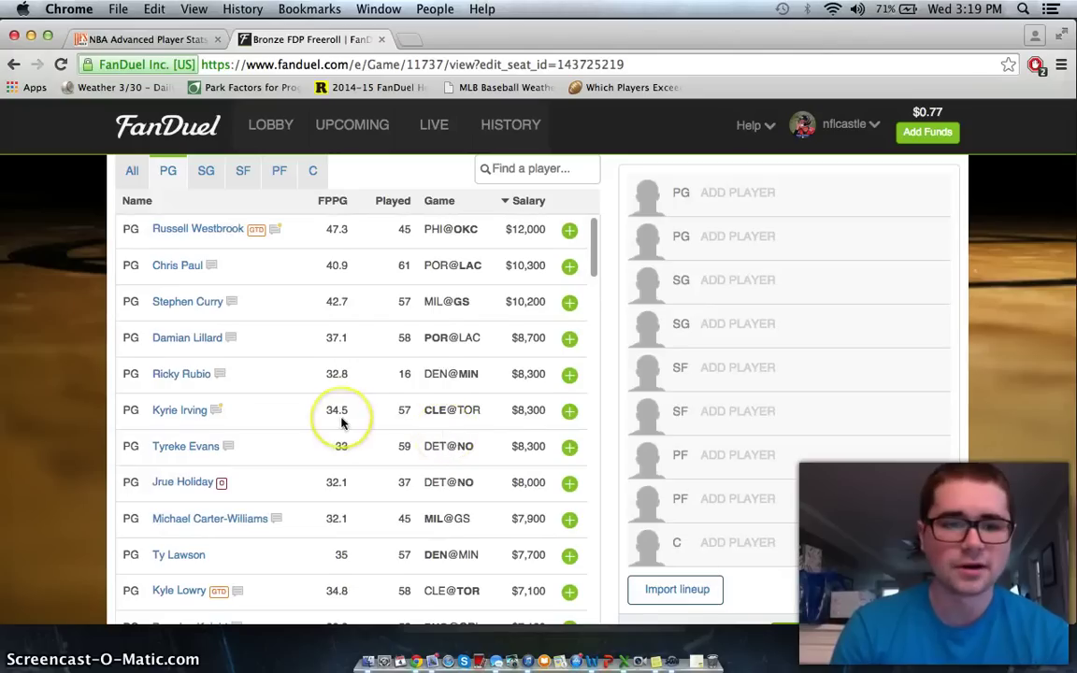
{"action": "scroll", "coordinate": [343, 423], "scroll_direction": "down", "scroll_amount": 4}
{"action": "scroll", "coordinate": [344, 422], "scroll_direction": "down", "scroll_amount": 9}
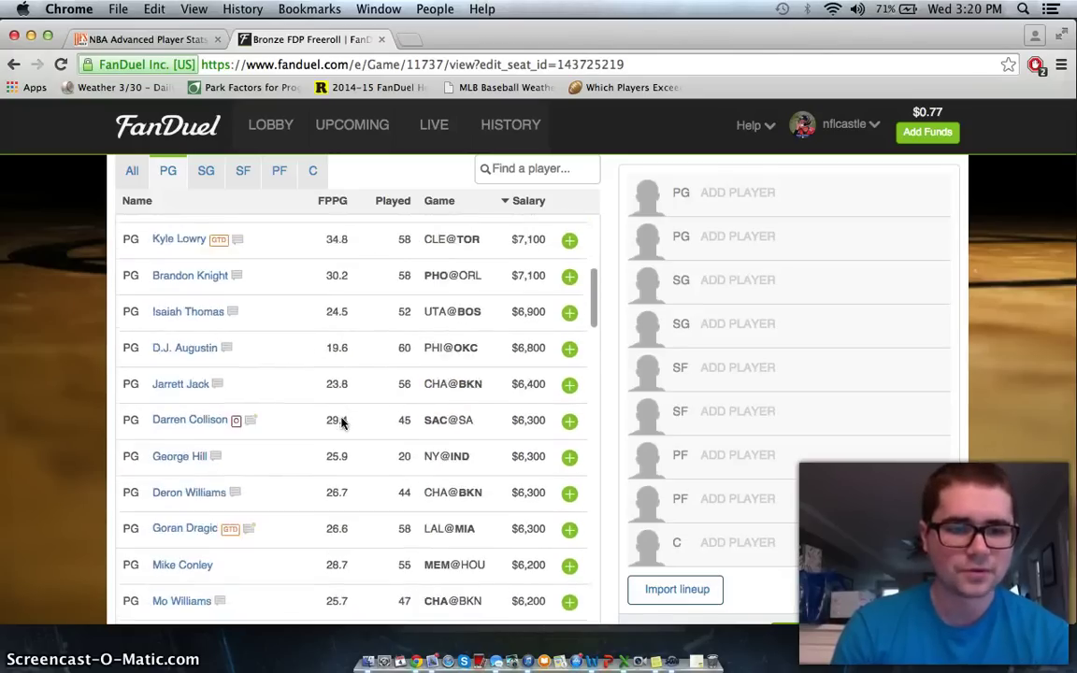
{"action": "scroll", "coordinate": [341, 424], "scroll_direction": "down", "scroll_amount": 5}
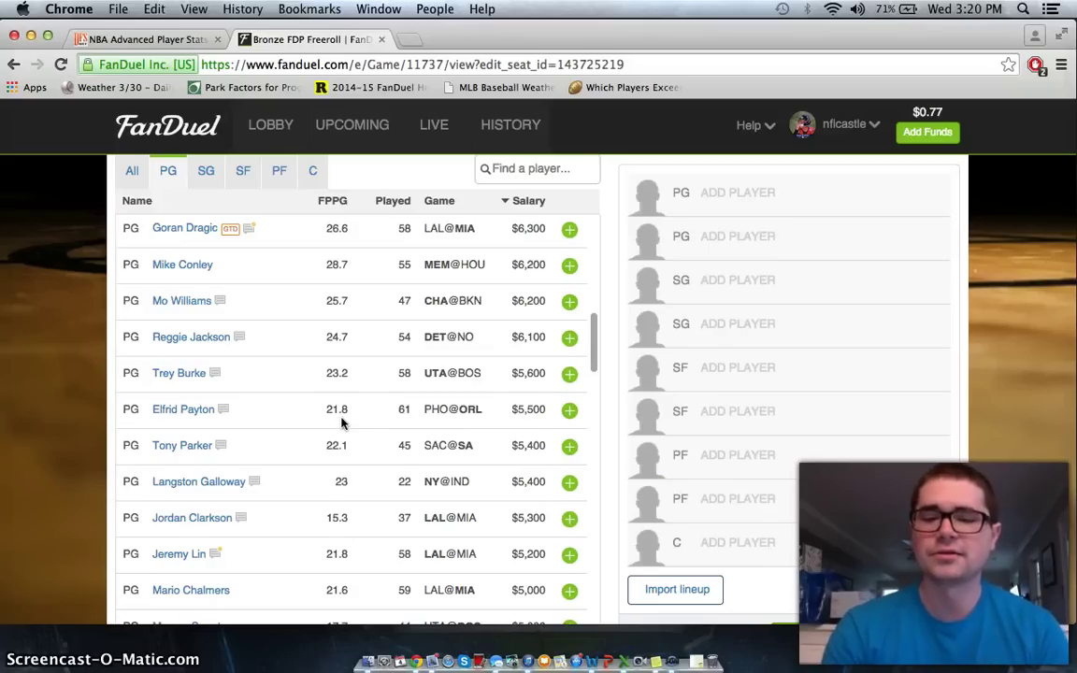
Switch to Notes and list Chris Paul, Ricky Rubio, Reggie Jackson, Kyrie Irving and Jeremy Lin on separate lines.
{"action": "right_click", "coordinate": [657, 662]}
{"action": "left_click", "coordinate": [715, 543]}
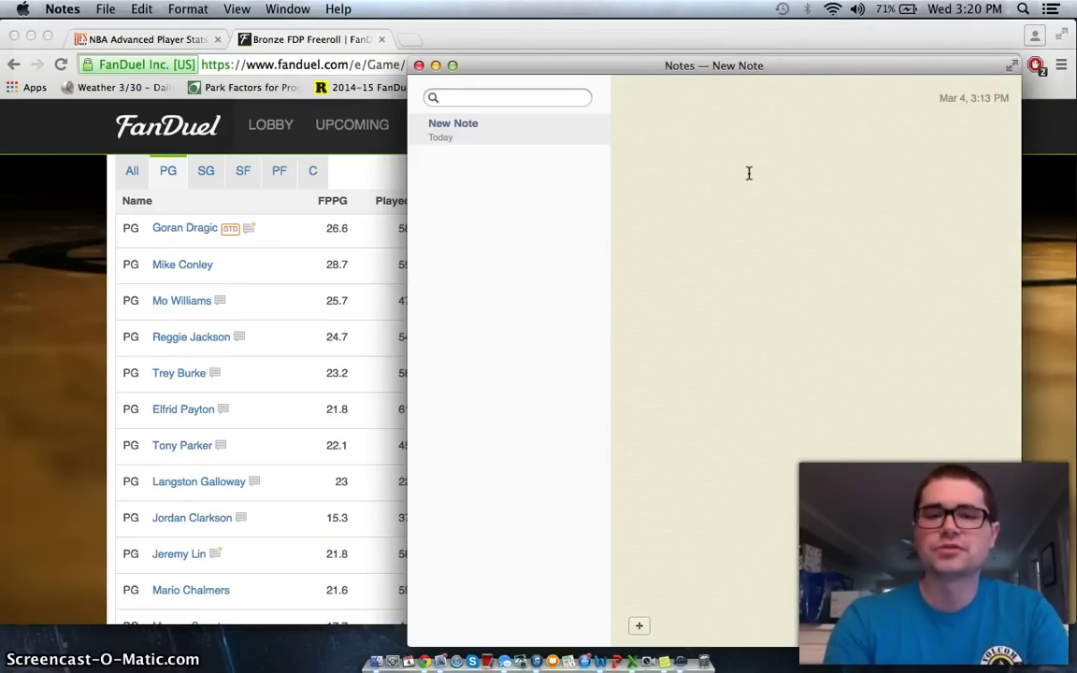
{"action": "type", "text": "Chir"}
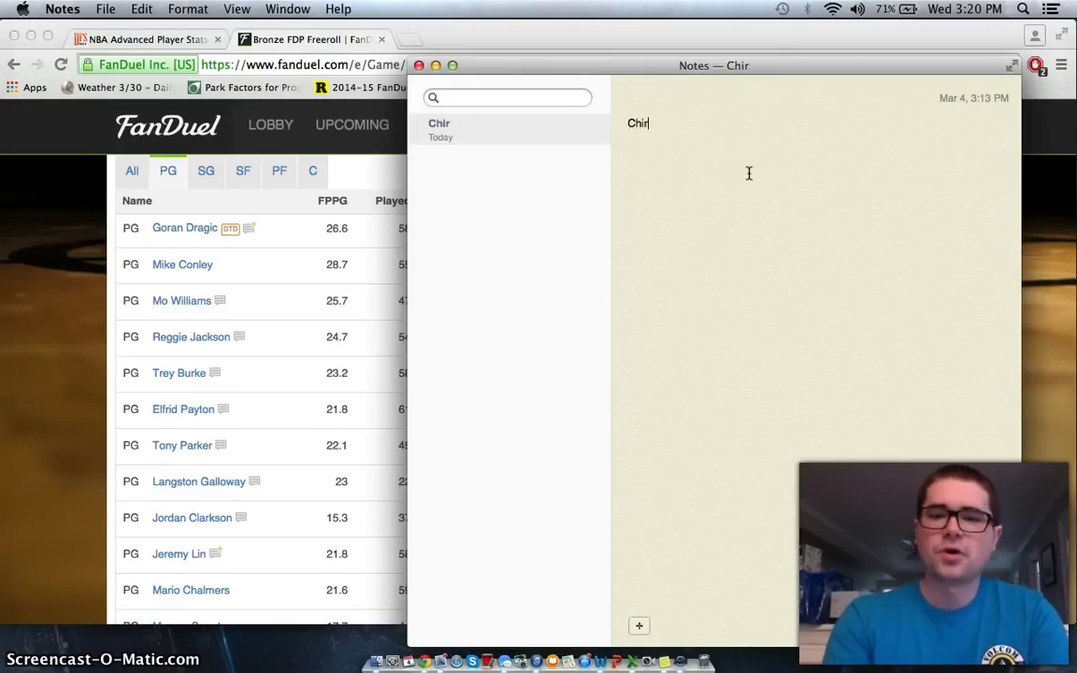
{"action": "type", "text": "s Paul"}
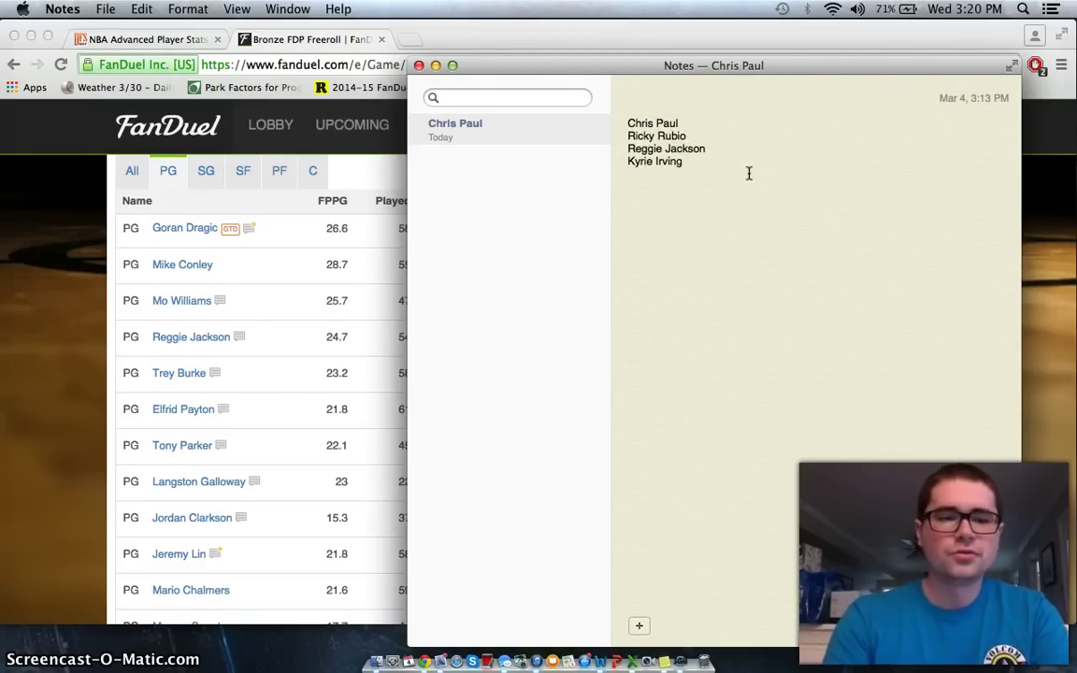
{"action": "left_click", "coordinate": [750, 173]}
{"action": "type", "text": "Jeremy Lin"}
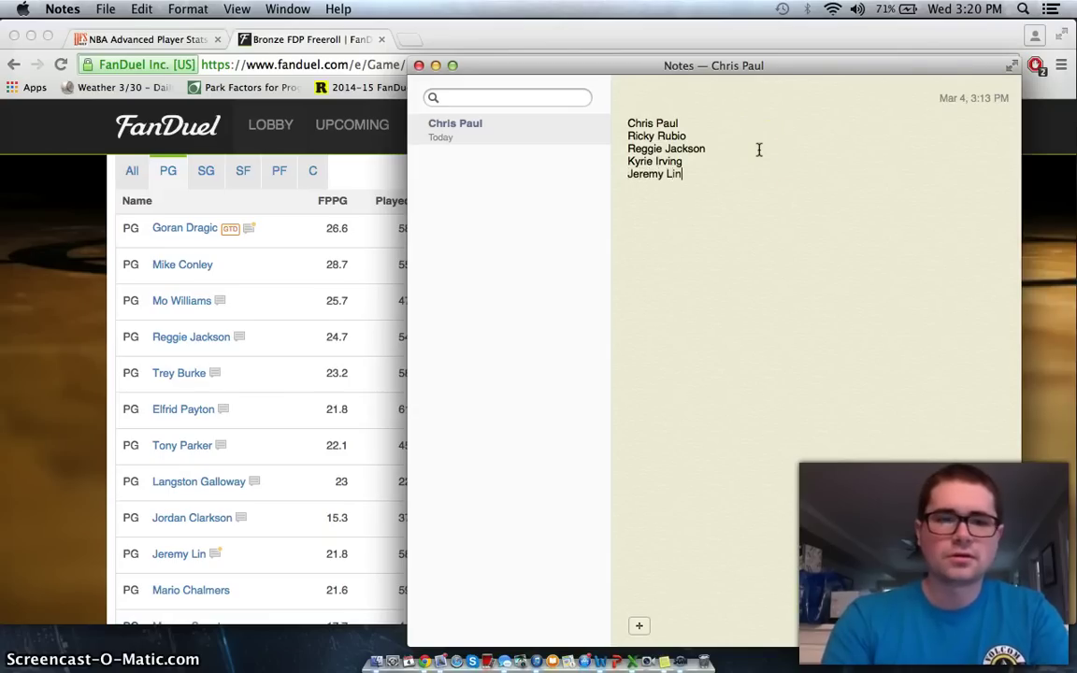
Check the remaining point guards in the player list and add Mo Williams as the last name in the note.
{"action": "scroll", "coordinate": [340, 378], "scroll_direction": "down", "scroll_amount": 4}
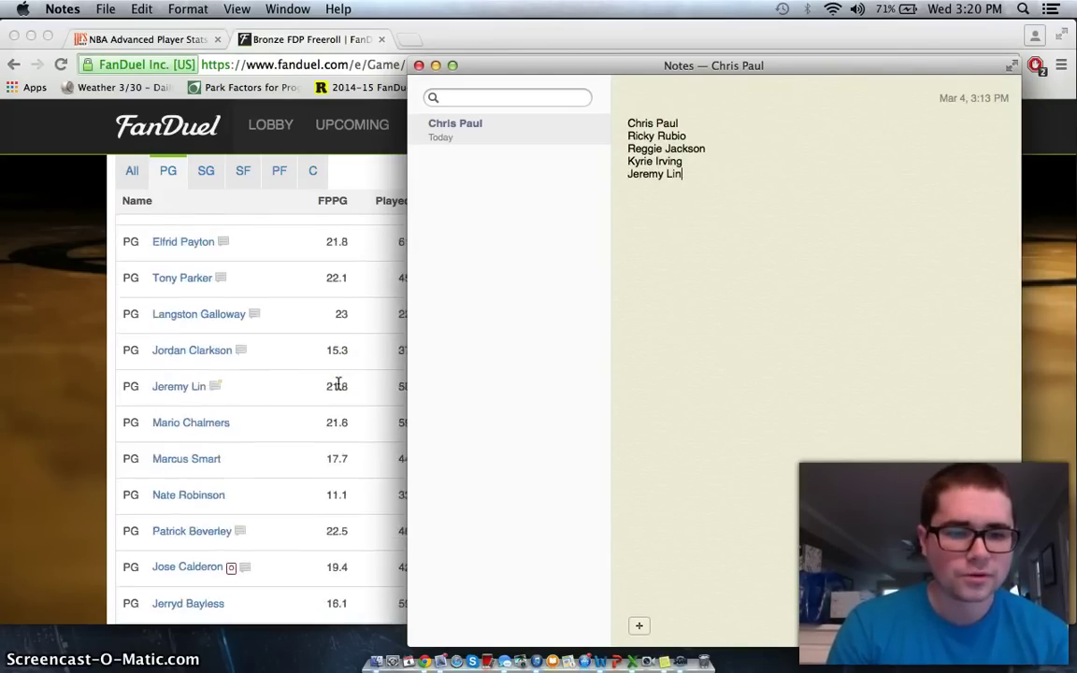
{"action": "scroll", "coordinate": [339, 386], "scroll_direction": "down", "scroll_amount": 7}
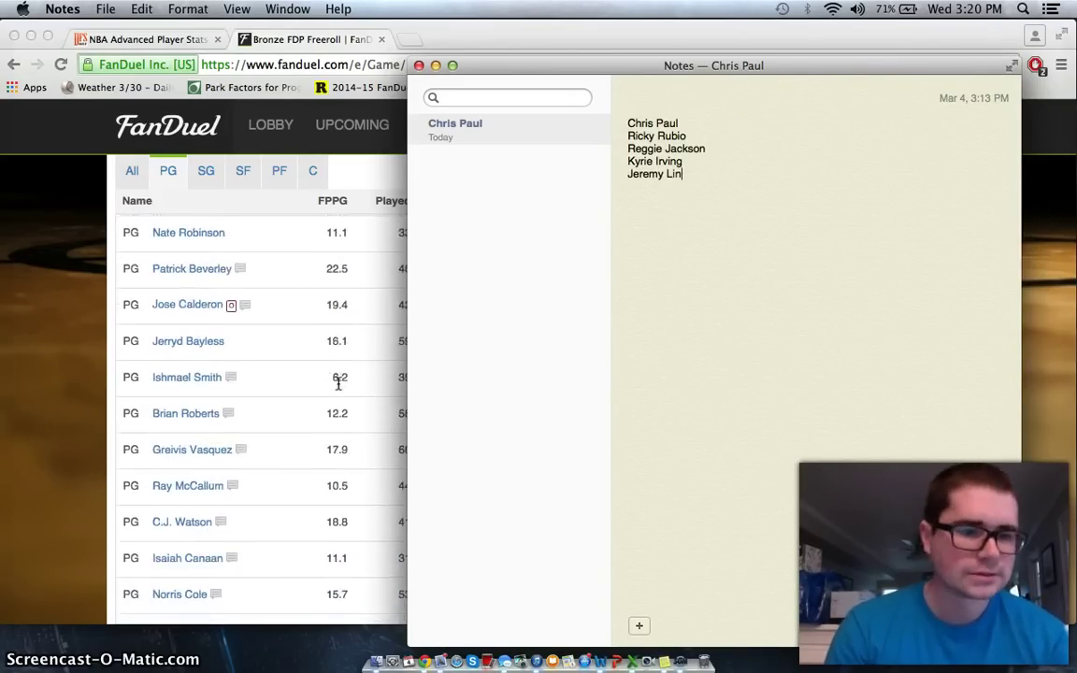
{"action": "scroll", "coordinate": [338, 384], "scroll_direction": "up", "scroll_amount": 12}
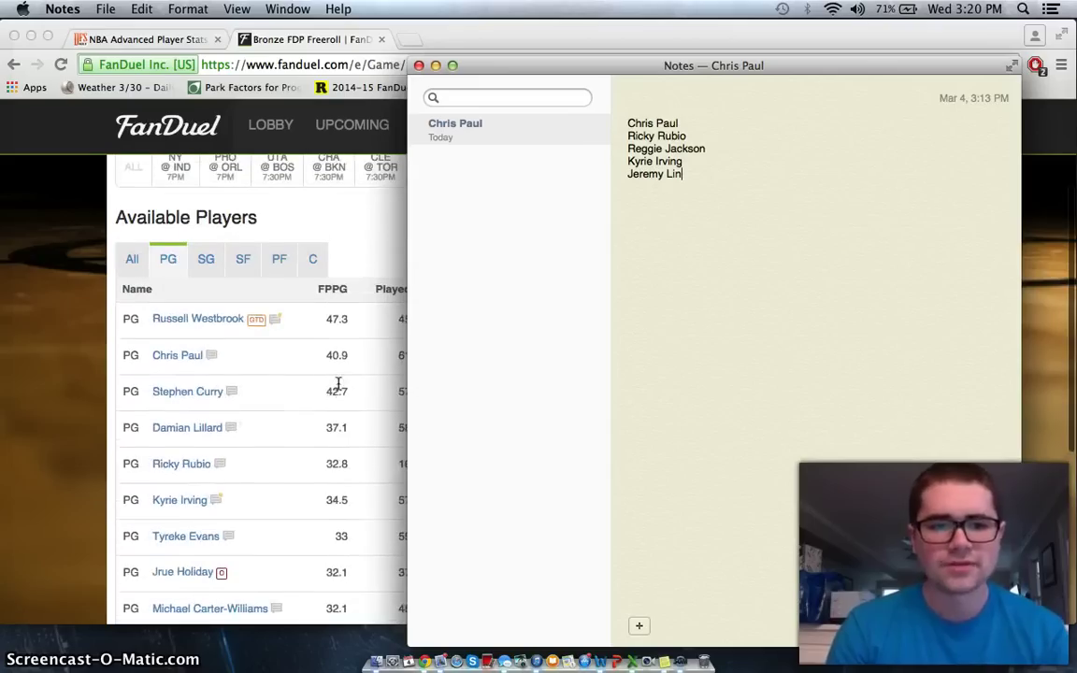
{"action": "scroll", "coordinate": [338, 384], "scroll_direction": "down", "scroll_amount": 10}
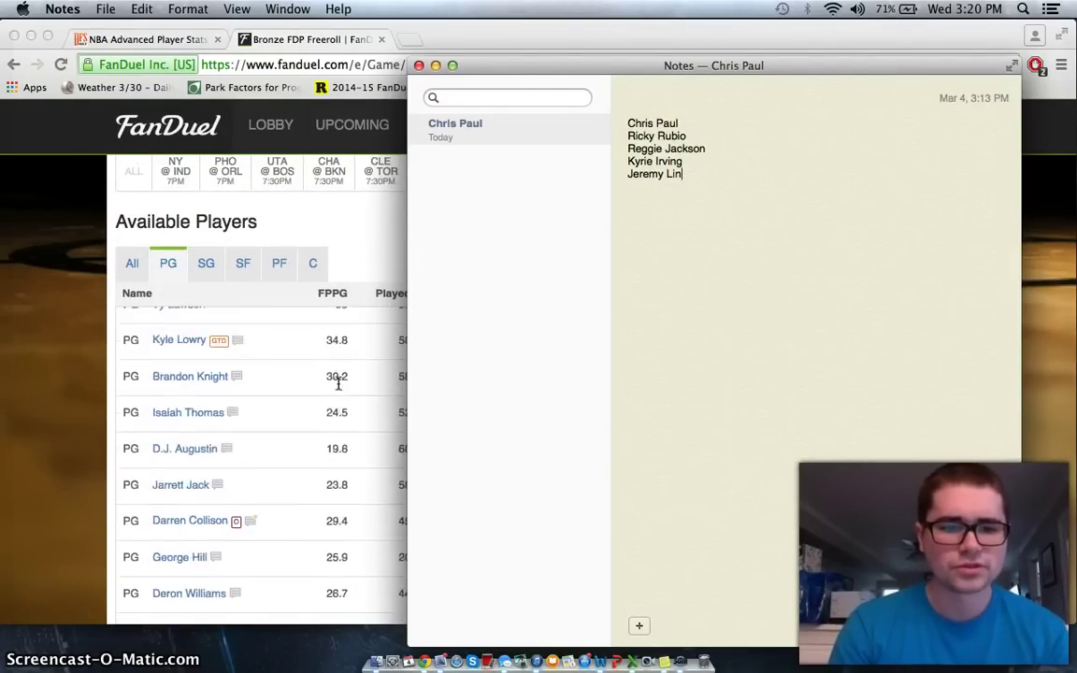
{"action": "scroll", "coordinate": [339, 383], "scroll_direction": "down", "scroll_amount": 5}
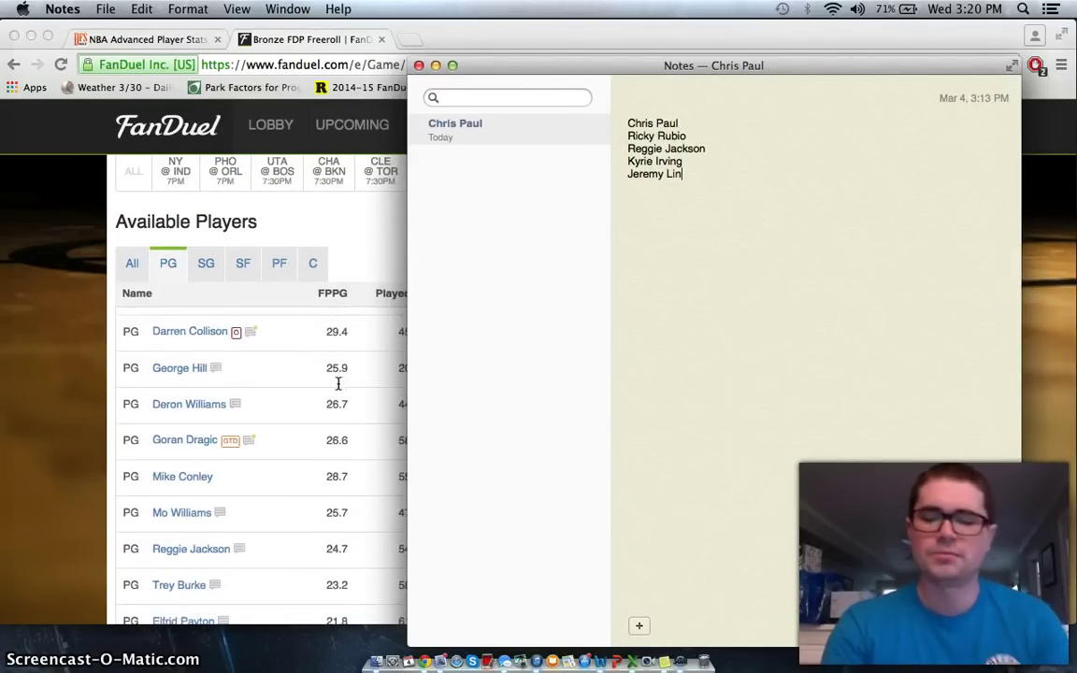
{"action": "key", "text": "Return"}
{"action": "type", "text": "Mo Wi"}
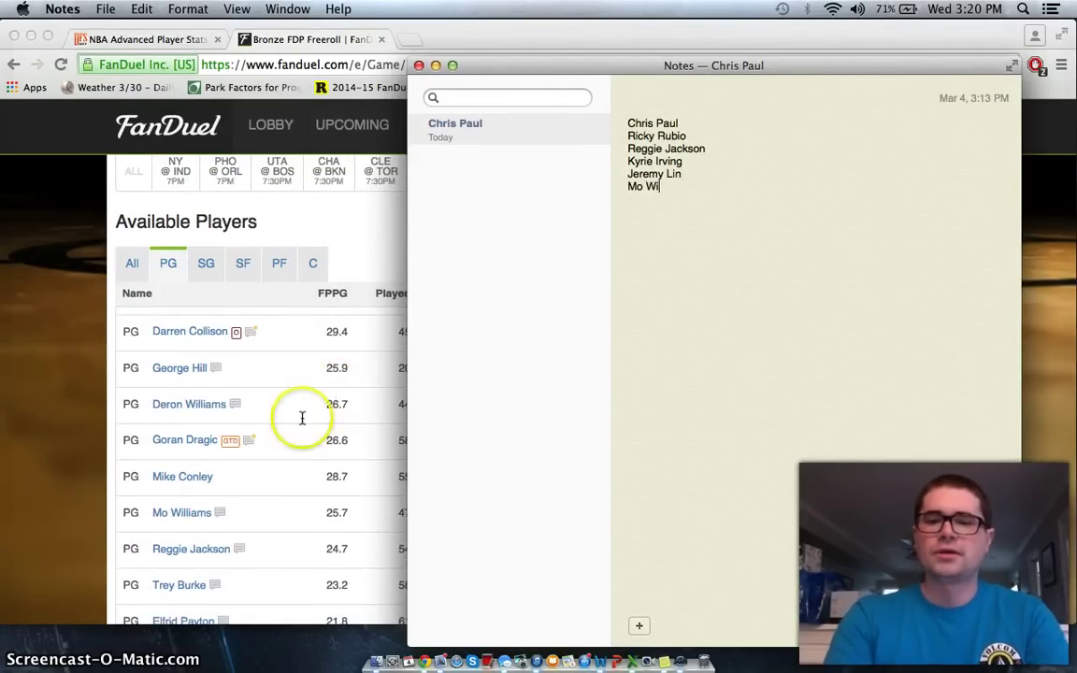
{"action": "type", "text": "lliams"}
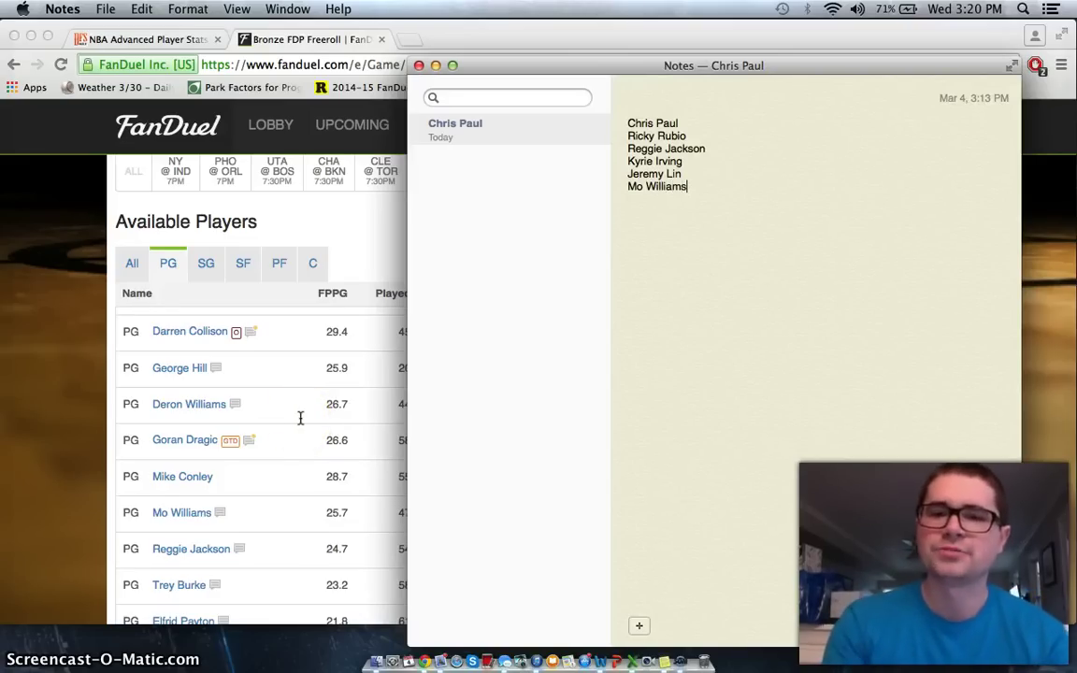
{"action": "left_click", "coordinate": [536, 328]}
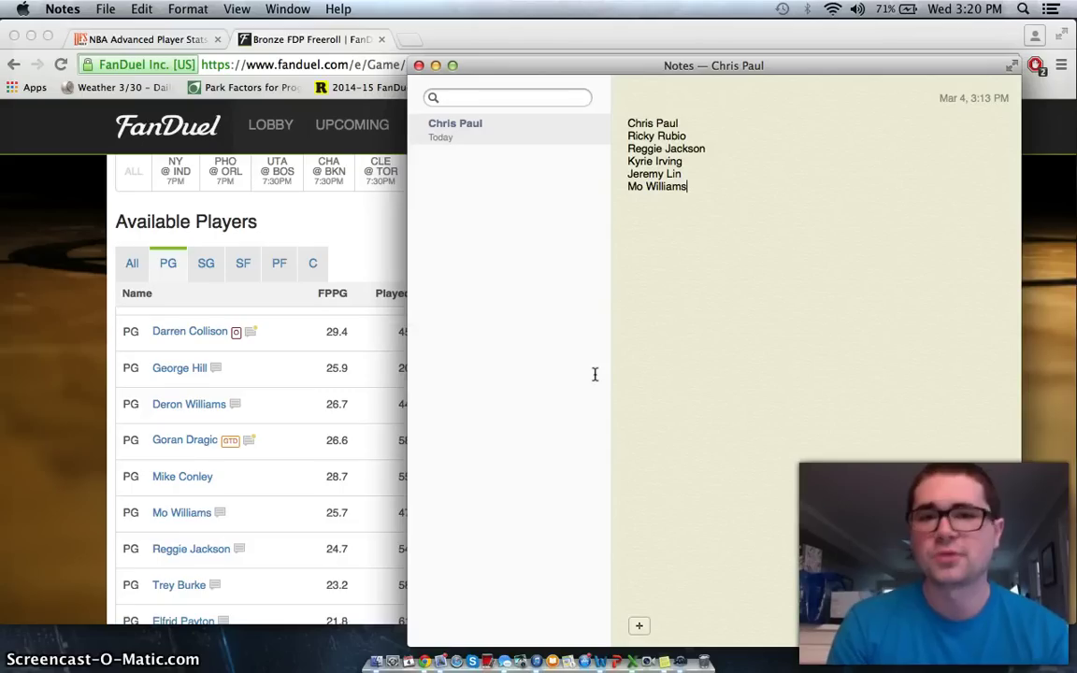
{"action": "left_click", "coordinate": [726, 260]}
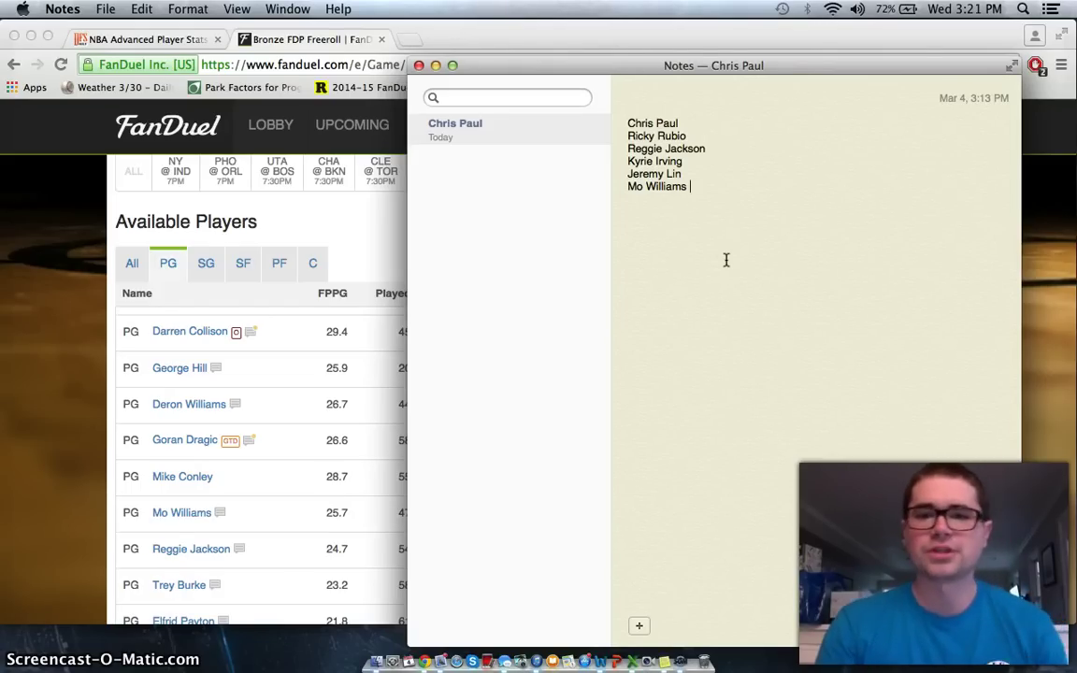
Separate the six point guard names in the note with a blank line between each.
{"action": "left_click", "coordinate": [693, 138]}
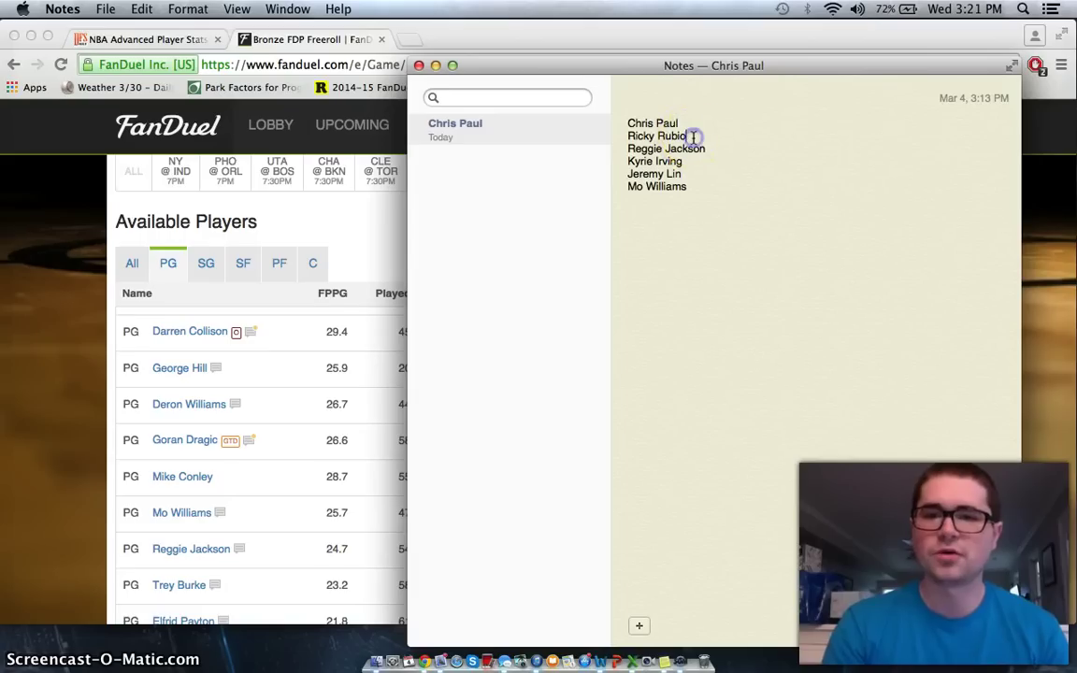
{"action": "key", "text": "Return"}
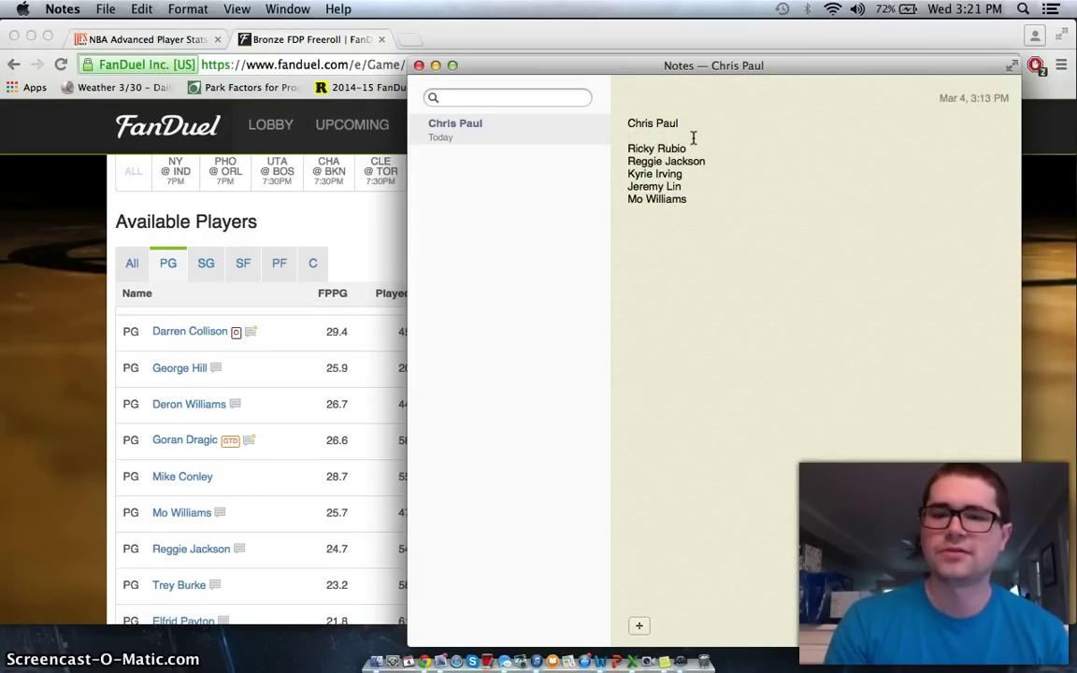
{"action": "key", "text": "Return"}
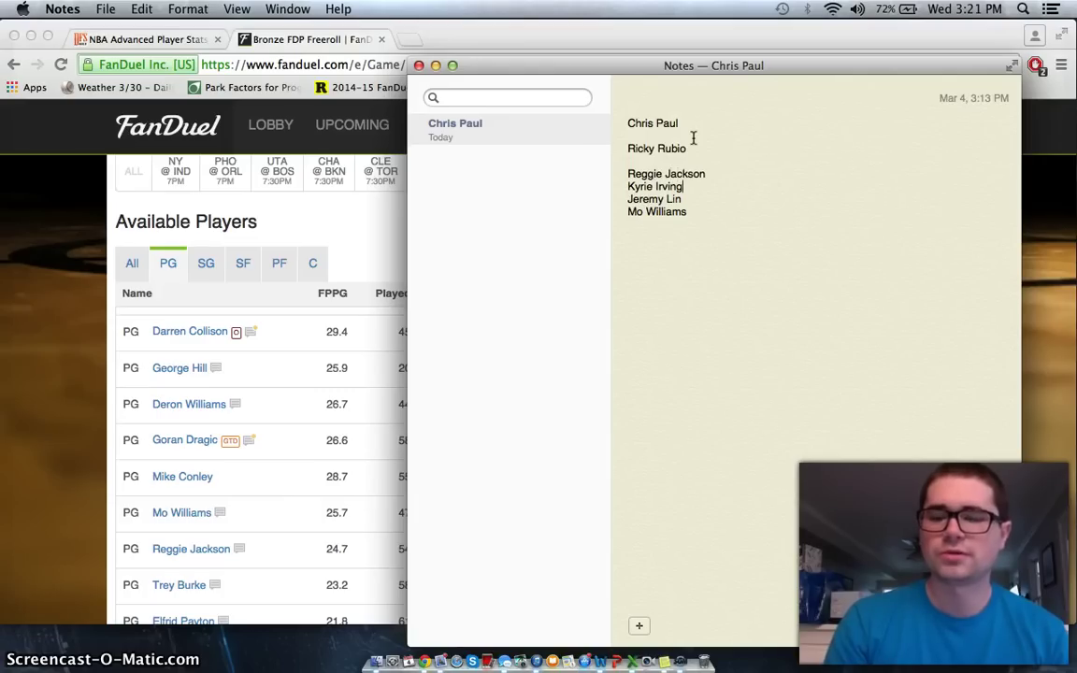
{"action": "key", "text": "Return"}
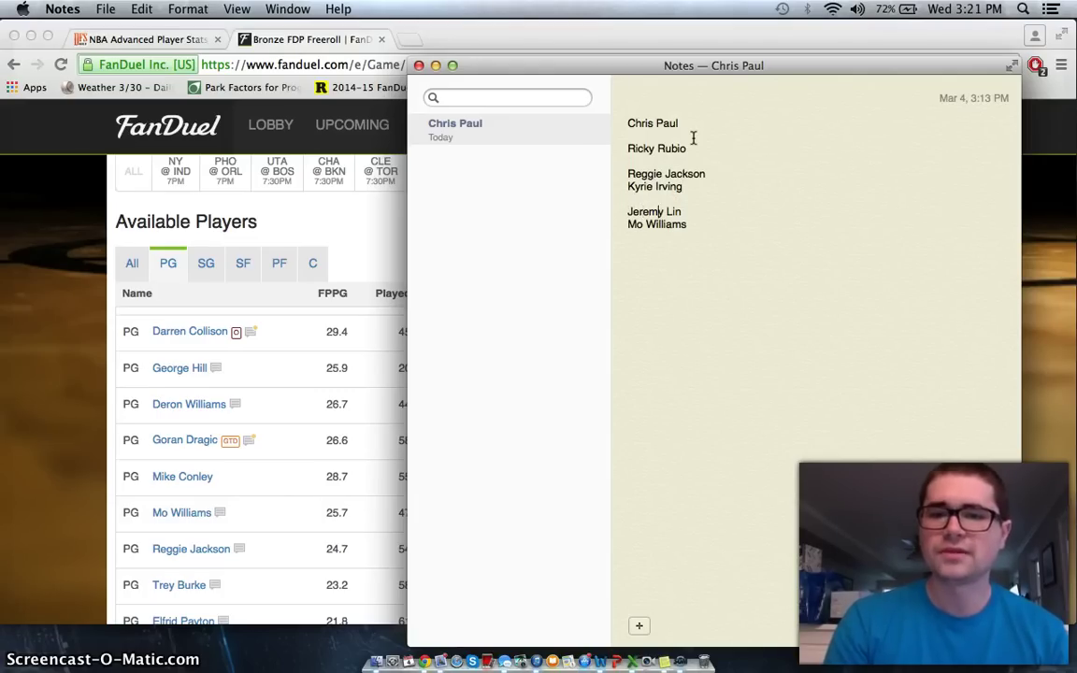
{"action": "key", "text": "Return"}
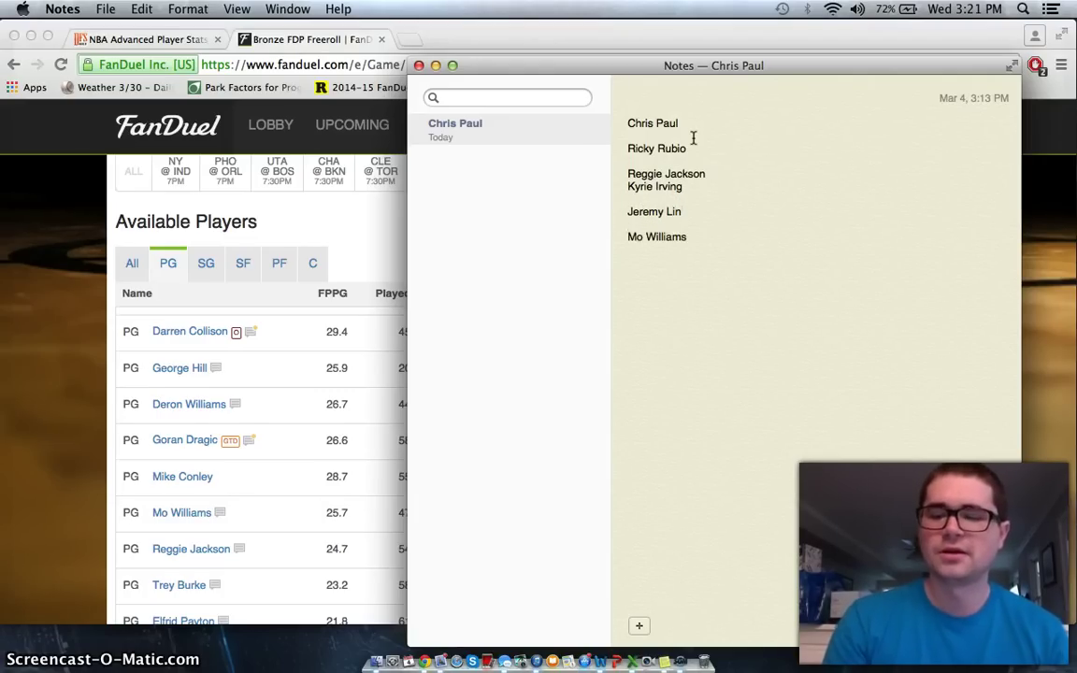
{"action": "left_click", "coordinate": [710, 184]}
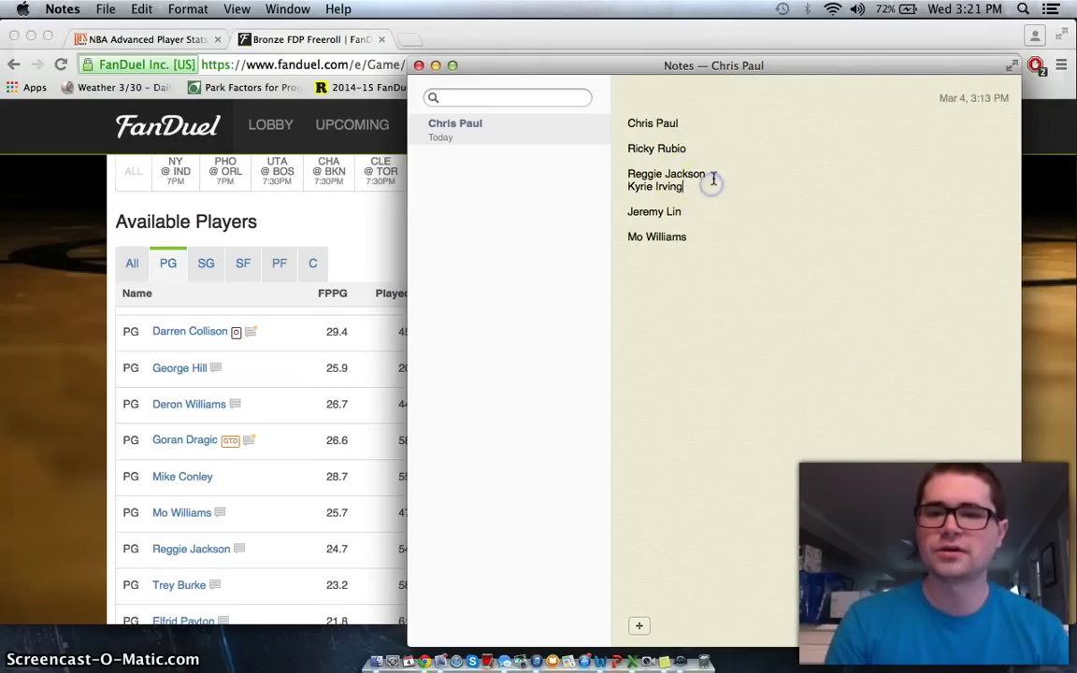
{"action": "key", "text": "Return"}
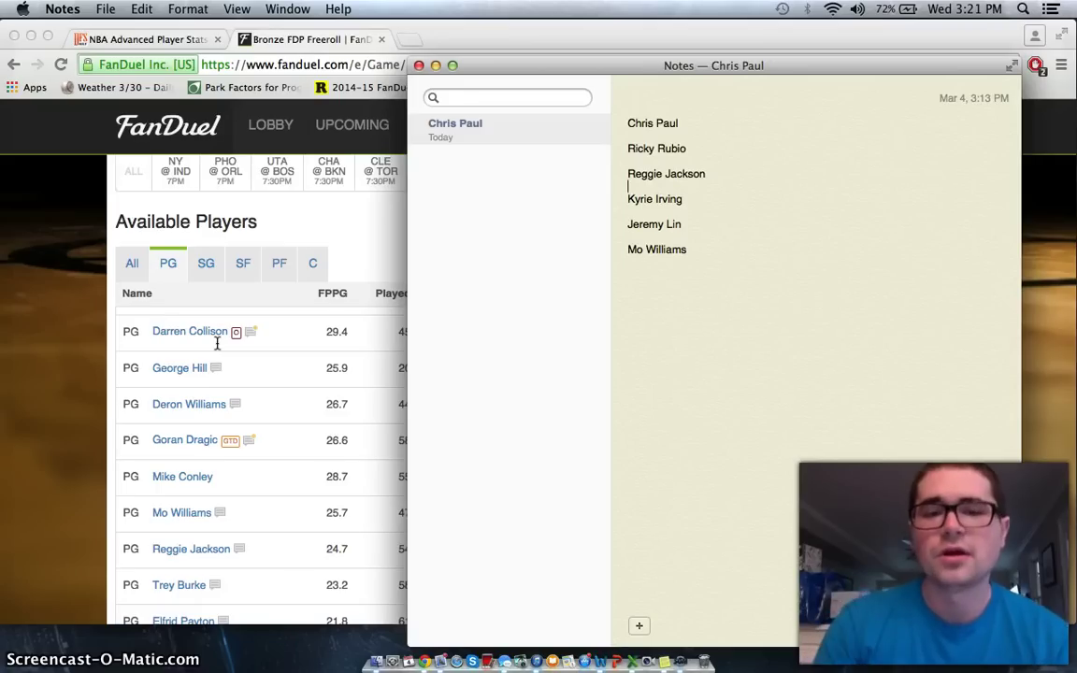
Switch back to FanDuel in Chrome and review Chris Paul's game log for minutes, assists and fantasy points.
{"action": "left_click", "coordinate": [171, 262]}
{"action": "scroll", "coordinate": [183, 384], "scroll_direction": "up", "scroll_amount": 5}
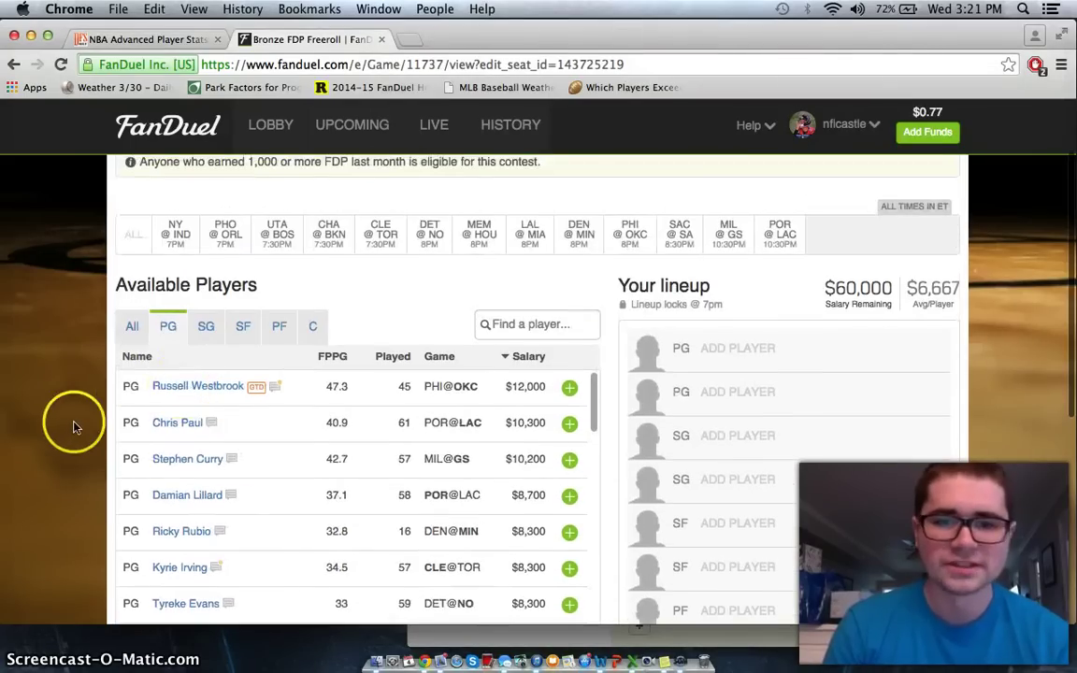
{"action": "scroll", "coordinate": [74, 428], "scroll_direction": "down", "scroll_amount": 2}
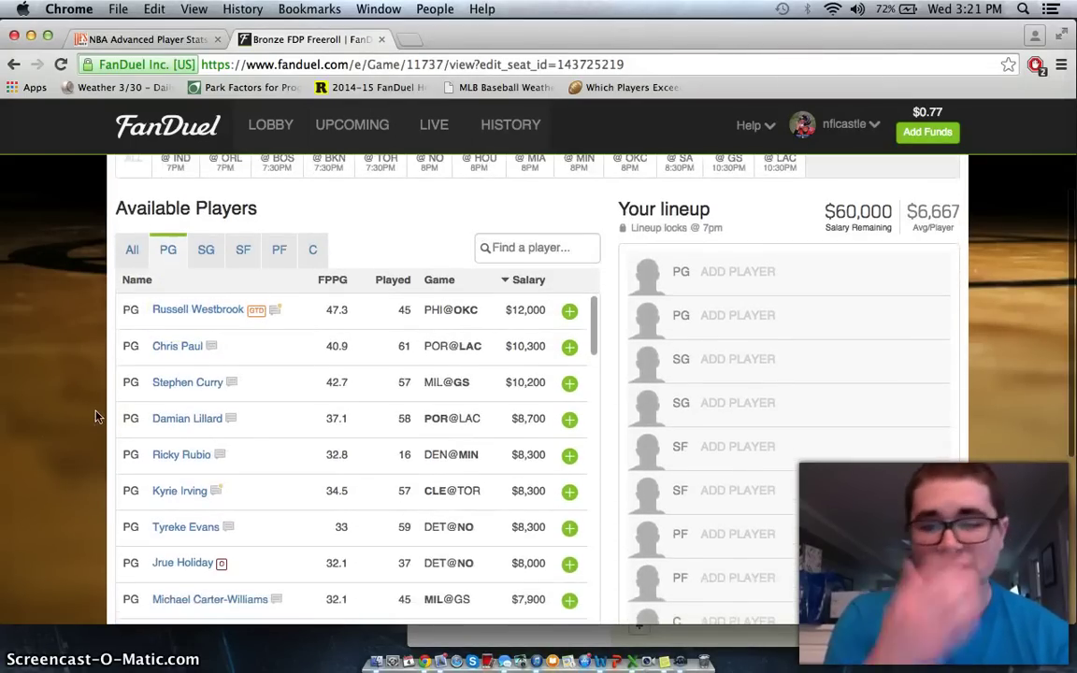
{"action": "left_click", "coordinate": [570, 359]}
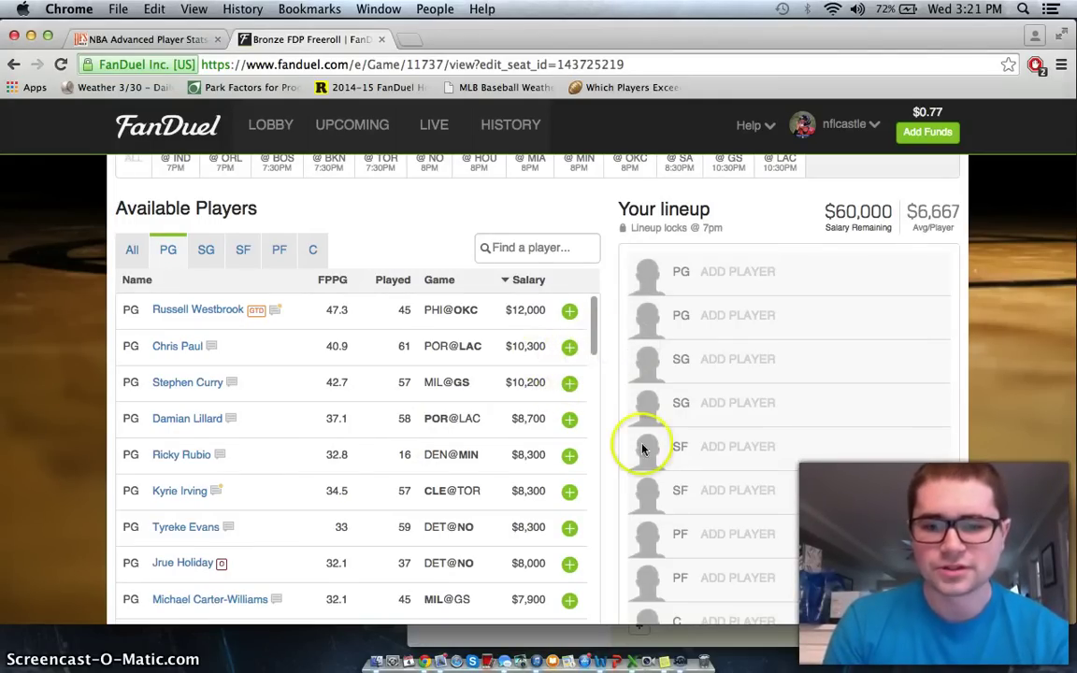
{"action": "left_click", "coordinate": [179, 348]}
{"action": "left_click", "coordinate": [526, 248]}
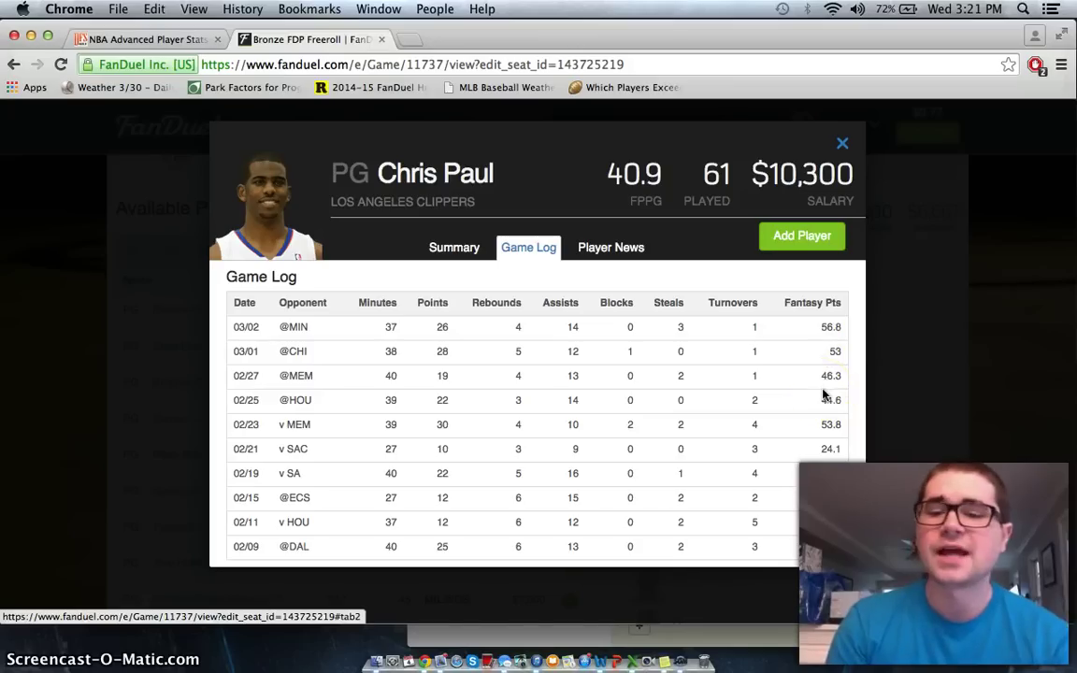
{"action": "left_click", "coordinate": [47, 294]}
Check the shortlist in Notes, and review Russell Westbrook's game log on FanDuel.
{"action": "left_click", "coordinate": [666, 661]}
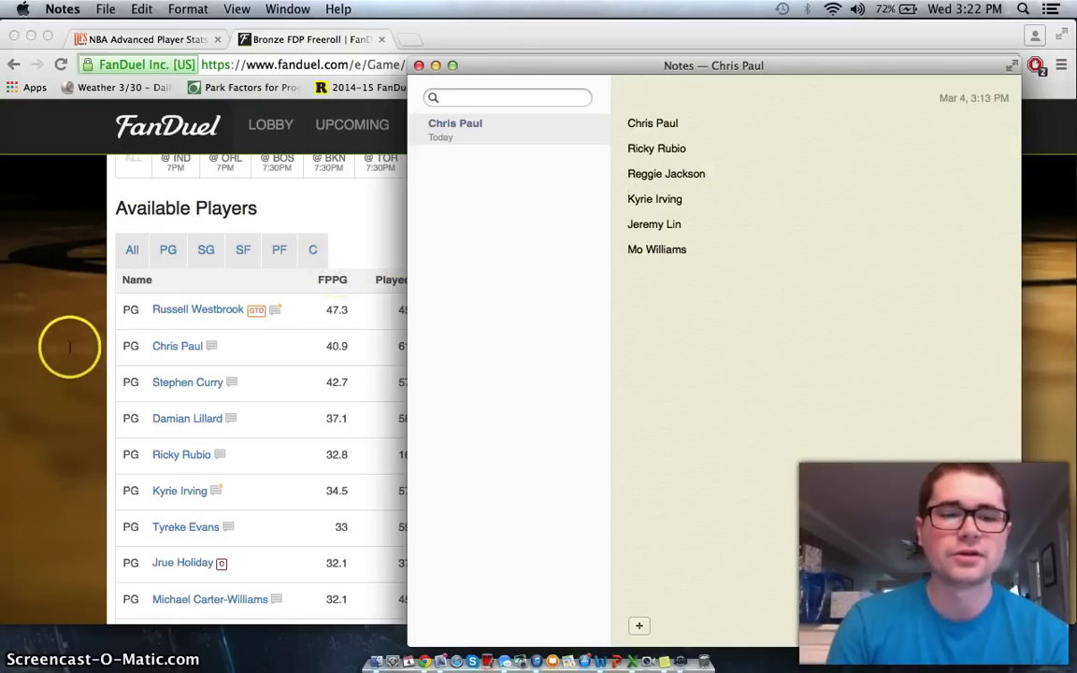
{"action": "left_click", "coordinate": [198, 345]}
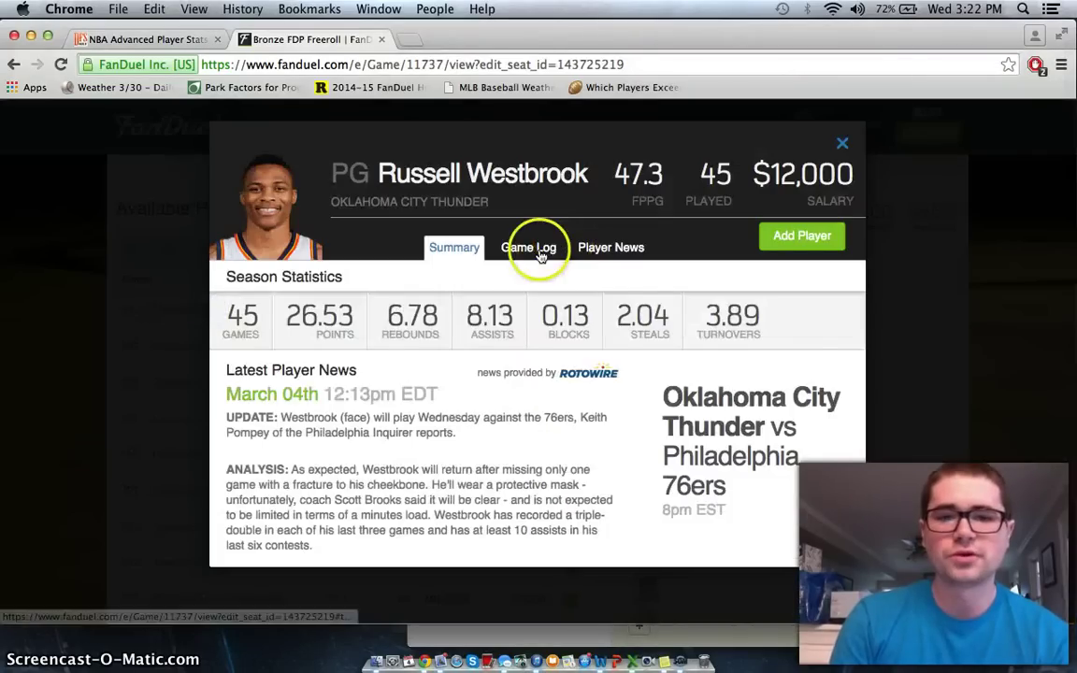
{"action": "left_click", "coordinate": [529, 247]}
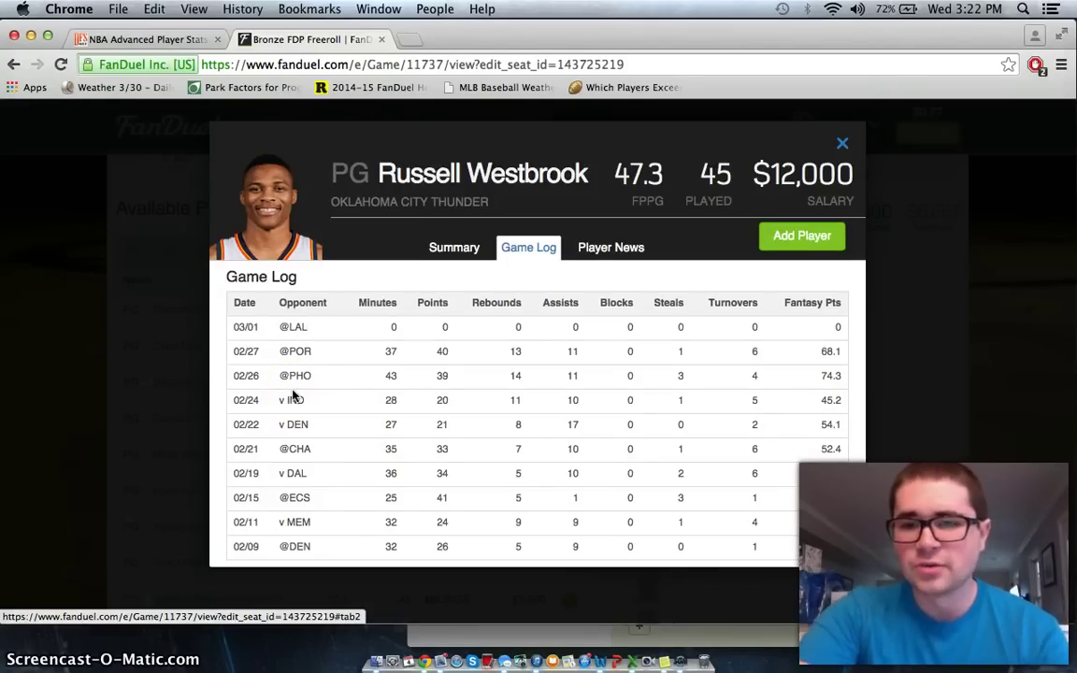
{"action": "left_click", "coordinate": [841, 147]}
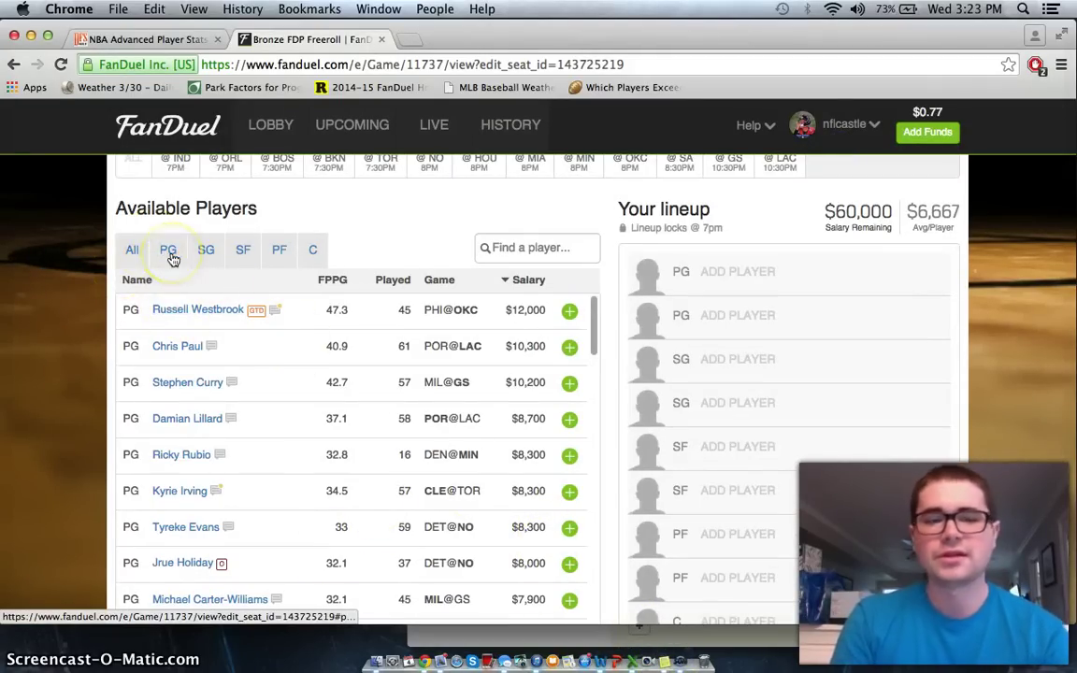
Filter the available players to point guards, and check the shortlist in Notes for the next name to review.
{"action": "left_click", "coordinate": [169, 251]}
{"action": "left_click", "coordinate": [178, 341]}
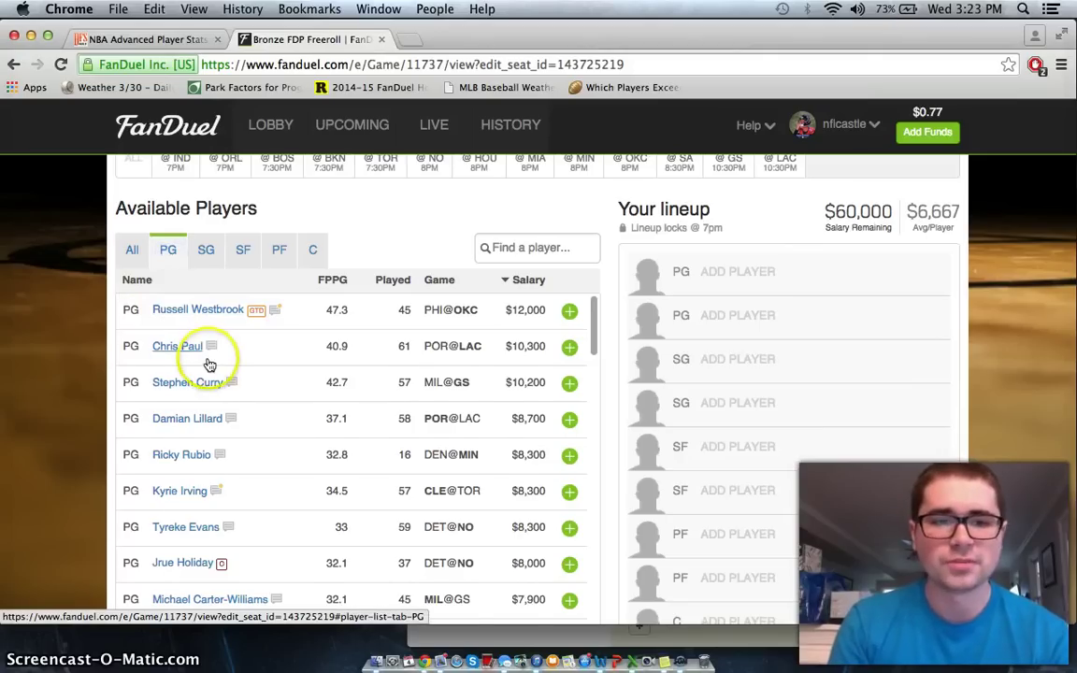
{"action": "scroll", "coordinate": [210, 365], "scroll_direction": "down", "scroll_amount": 1}
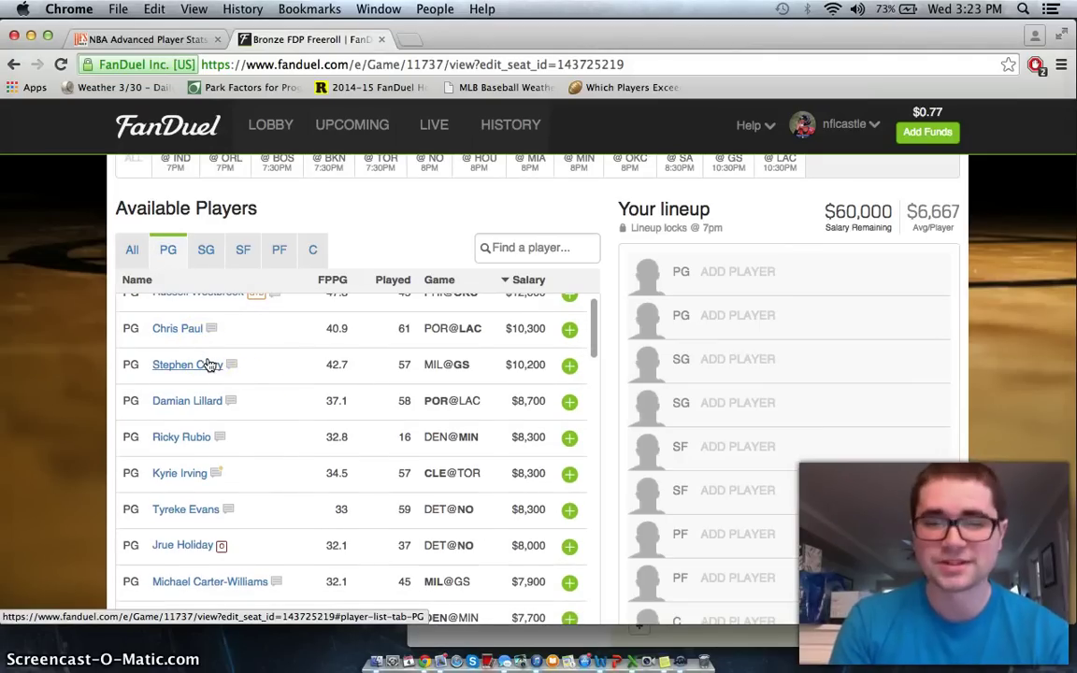
{"action": "left_click", "coordinate": [660, 662]}
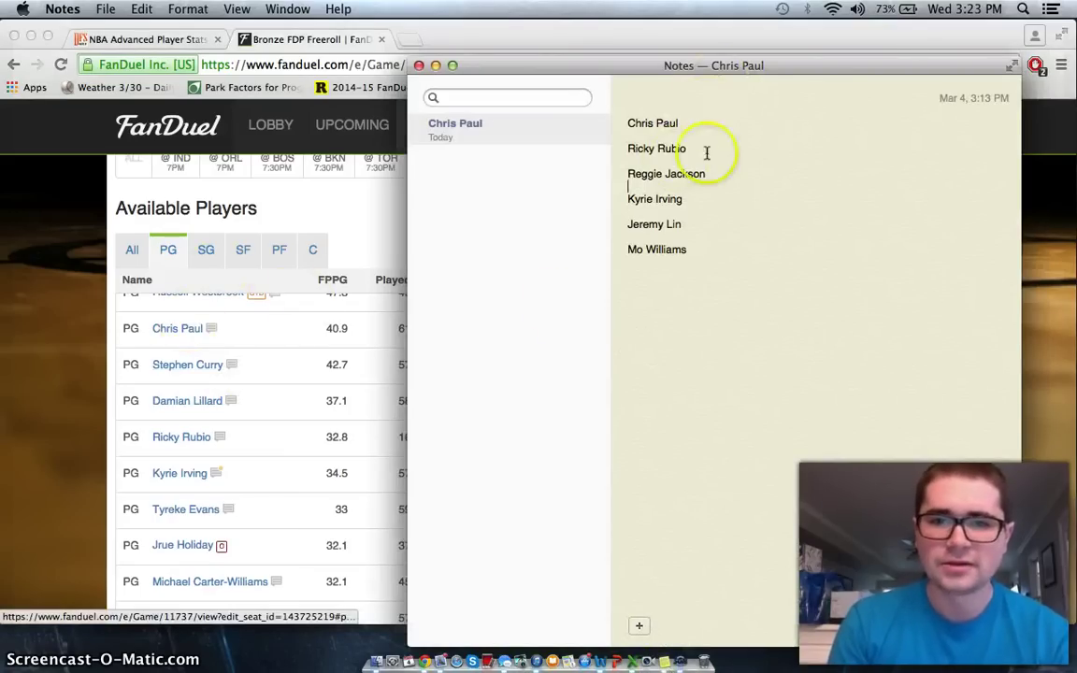
{"action": "double_click", "coordinate": [666, 148]}
{"action": "left_click", "coordinate": [81, 363]}
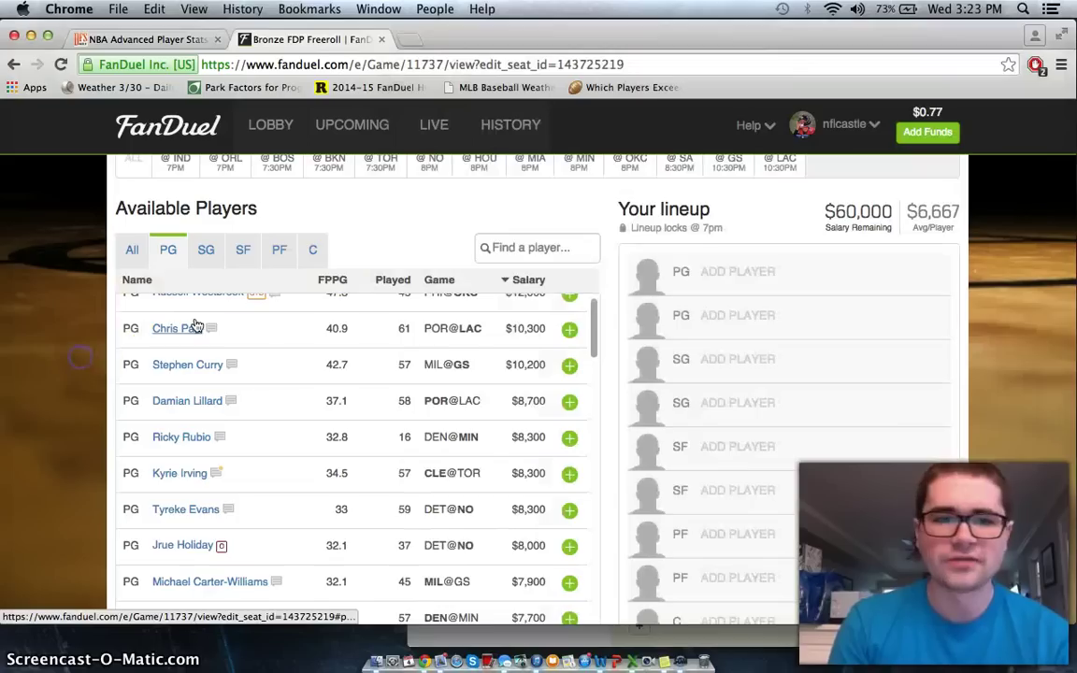
Find Reggie Jackson among the point guards on FanDuel and review his game log against his salary.
{"action": "scroll", "coordinate": [193, 320], "scroll_direction": "up", "scroll_amount": 2}
{"action": "scroll", "coordinate": [211, 457], "scroll_direction": "down", "scroll_amount": 5}
{"action": "scroll", "coordinate": [201, 491], "scroll_direction": "down", "scroll_amount": 10}
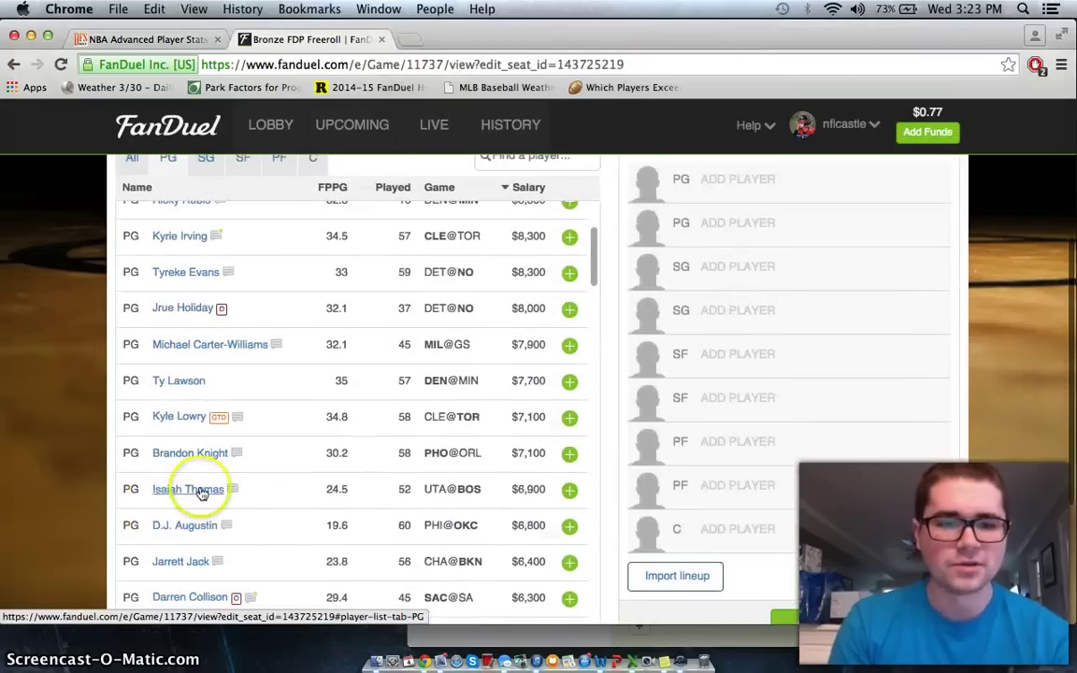
{"action": "left_click", "coordinate": [195, 451]}
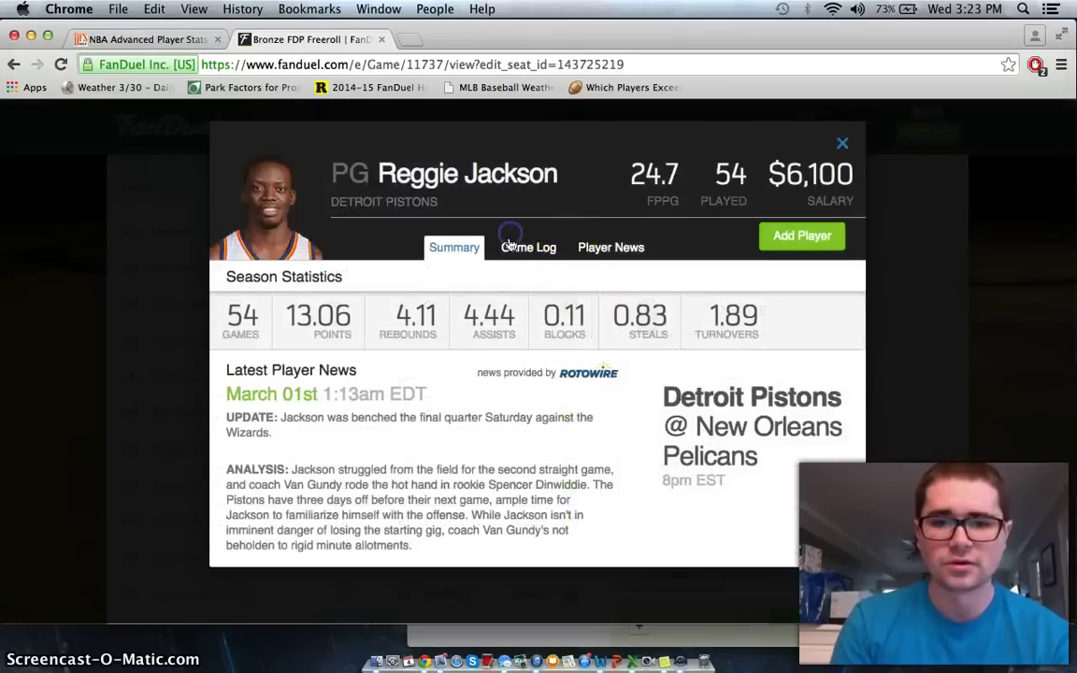
{"action": "left_click", "coordinate": [528, 248]}
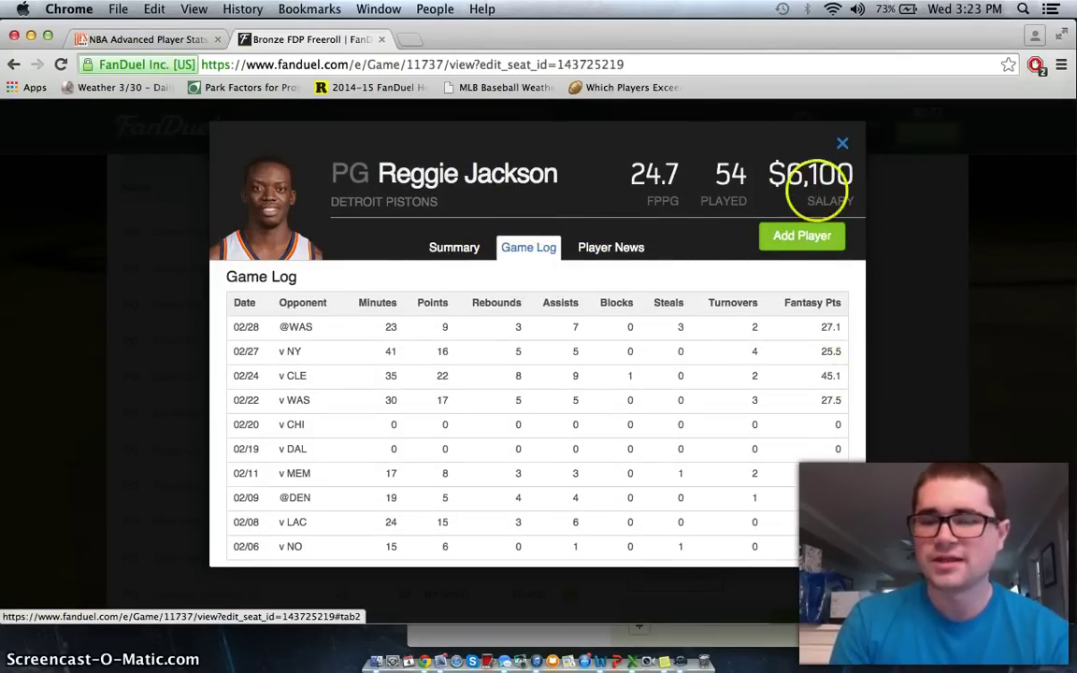
{"action": "left_click_drag", "start_coordinate": [779, 174], "coordinate": [847, 174]}
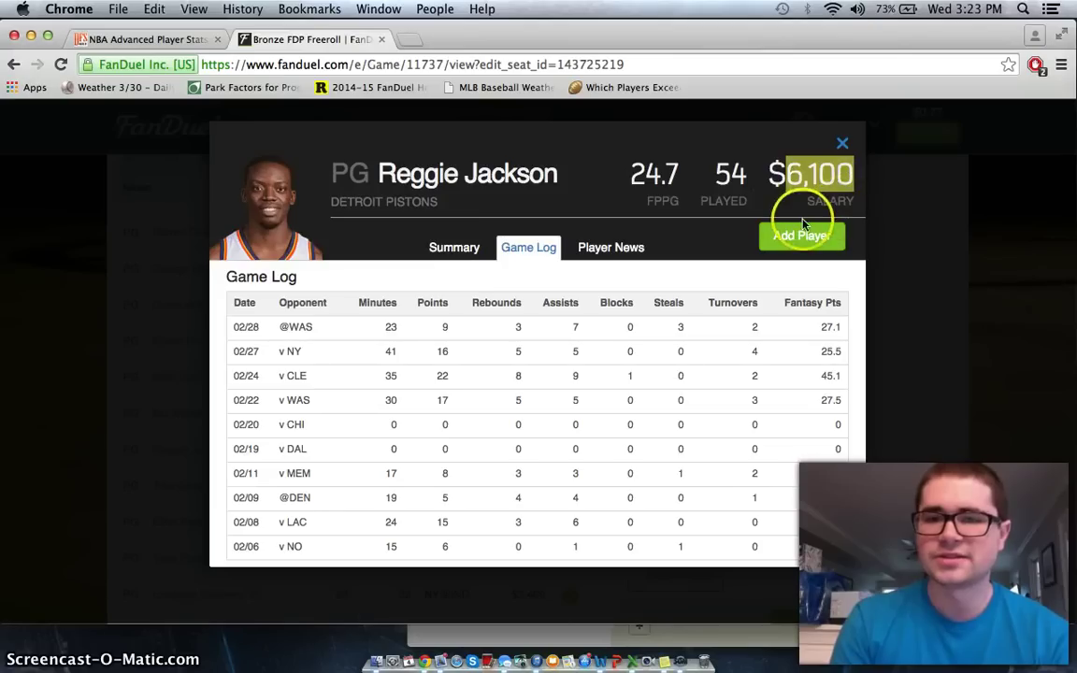
{"action": "left_click", "coordinate": [759, 213]}
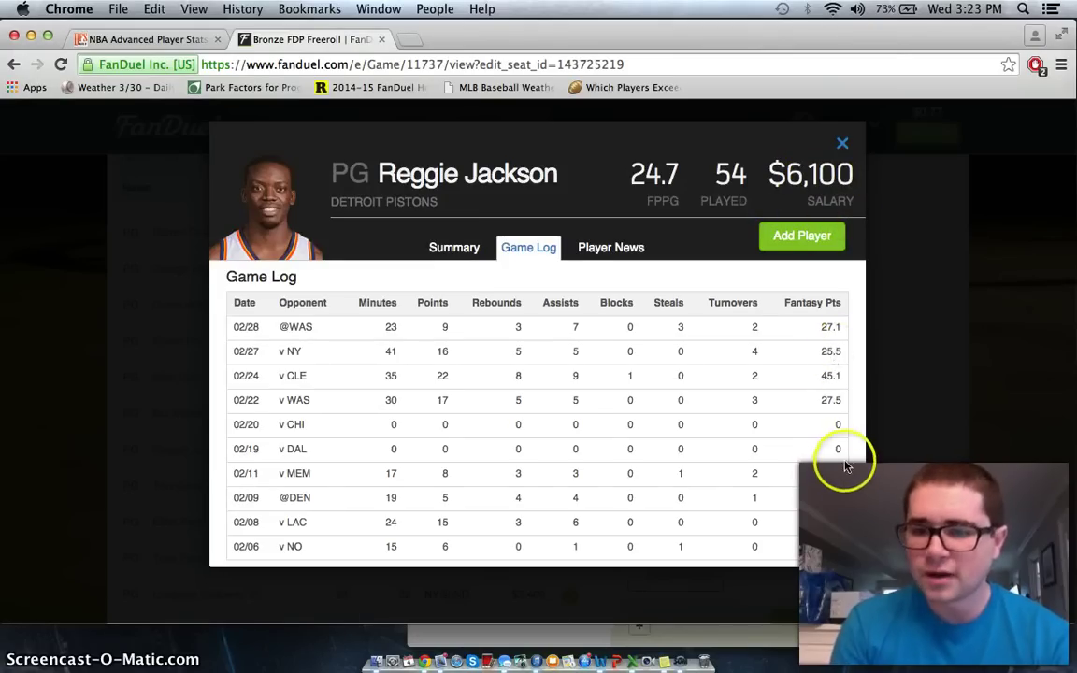
{"action": "left_click", "coordinate": [843, 145]}
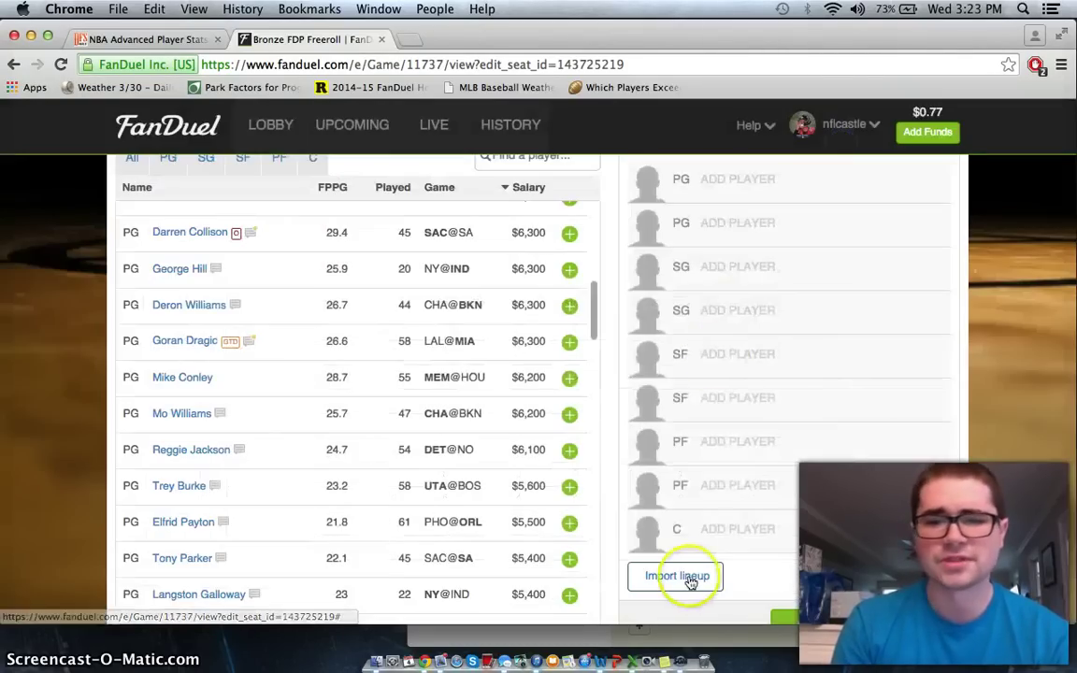
Switch to Notes and remove Reggie Jackson from the point guard shortlist.
{"action": "left_click", "coordinate": [666, 662]}
{"action": "left_click_drag", "start_coordinate": [745, 174], "coordinate": [624, 180]}
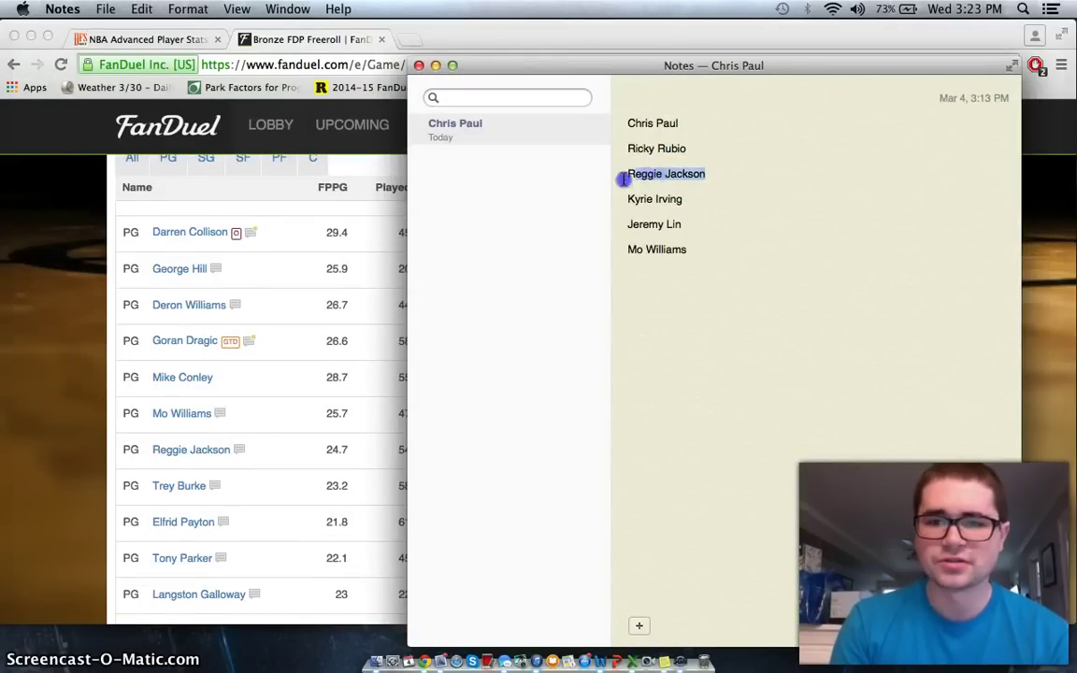
{"action": "key", "text": "super+x"}
{"action": "key", "text": "super+v"}
{"action": "left_click", "coordinate": [625, 173]}
{"action": "left_click", "coordinate": [719, 168]}
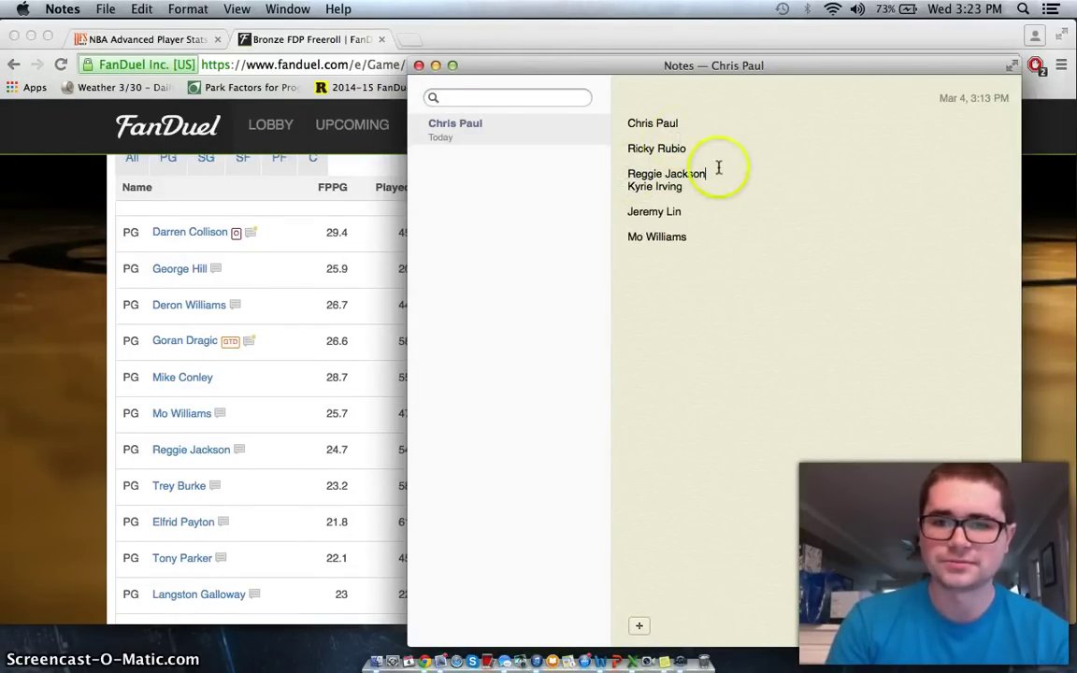
{"action": "left_click_drag", "start_coordinate": [719, 167], "coordinate": [625, 173]}
{"action": "key", "text": "super+x"}
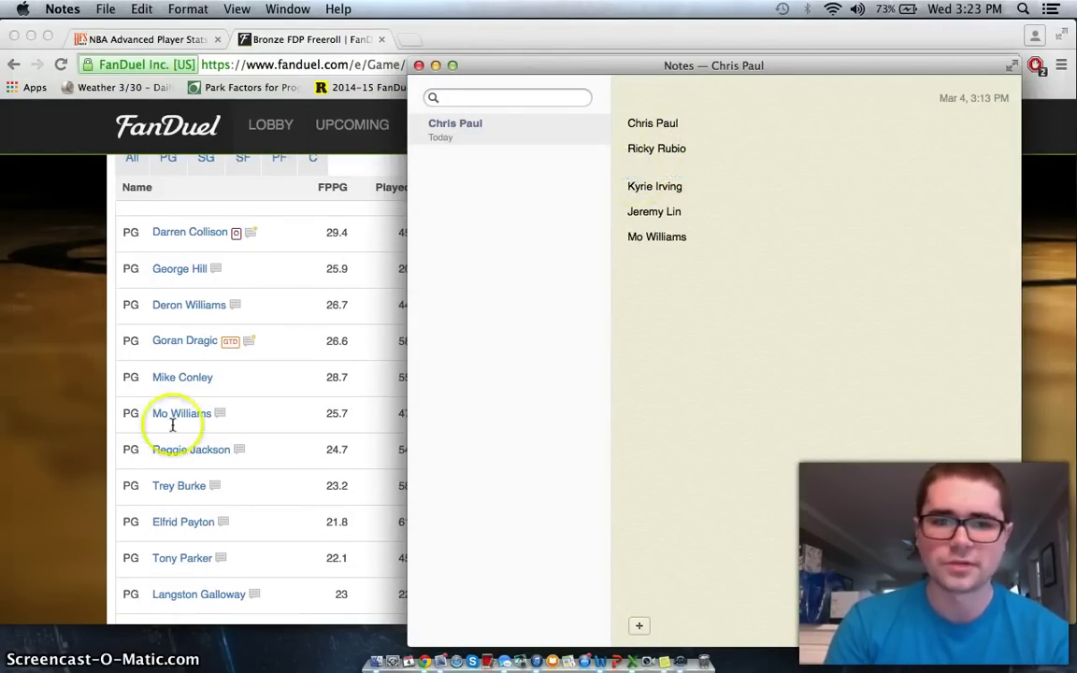
Return to the point guard list on FanDuel in Chrome and review Kyrie Irving's game log for recent fantasy points.
{"action": "left_click", "coordinate": [33, 387]}
{"action": "scroll", "coordinate": [97, 304], "scroll_direction": "up", "scroll_amount": 1}
{"action": "left_click", "coordinate": [167, 196]}
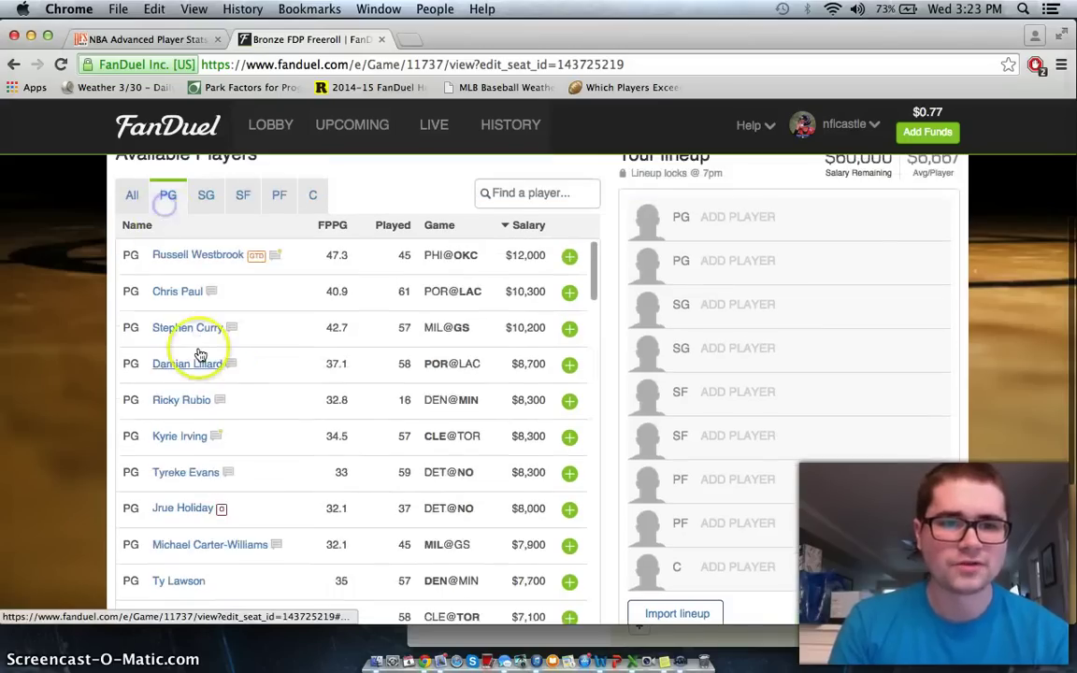
{"action": "scroll", "coordinate": [200, 353], "scroll_direction": "down", "scroll_amount": 1}
{"action": "left_click", "coordinate": [180, 412]}
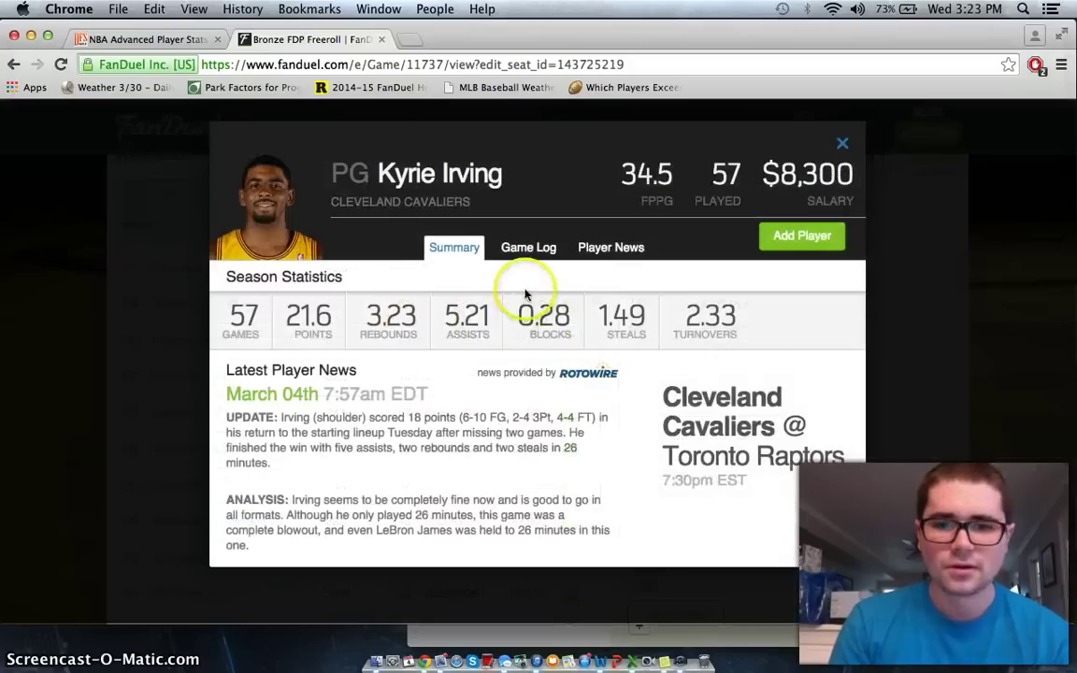
{"action": "left_click", "coordinate": [528, 247]}
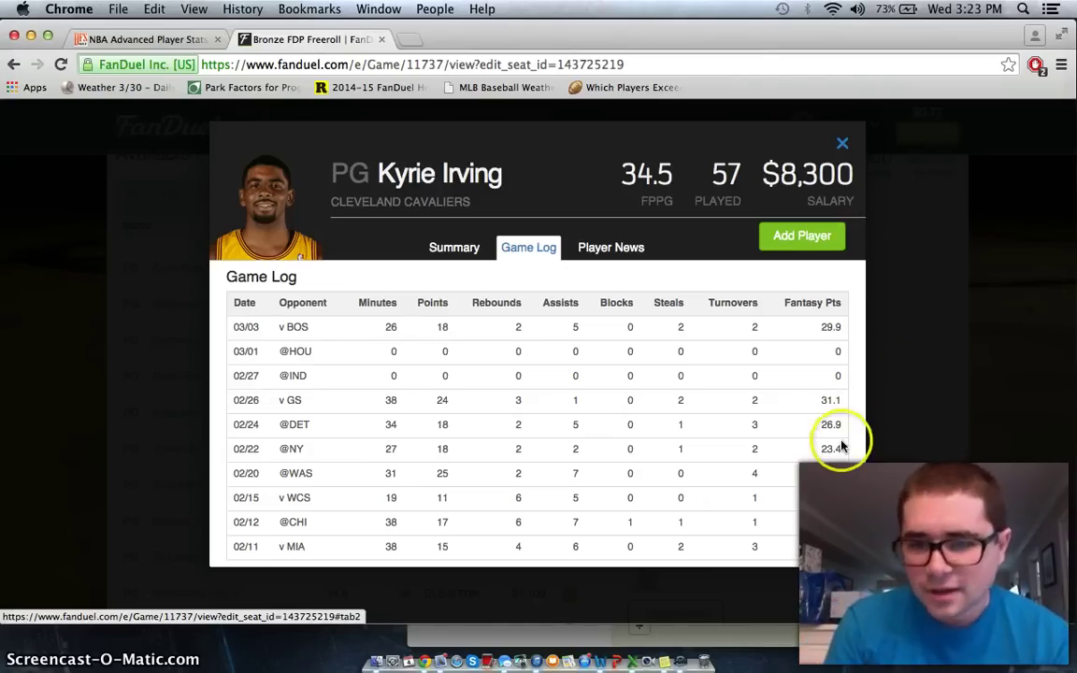
{"action": "scroll", "coordinate": [839, 445], "scroll_direction": "down", "scroll_amount": 1}
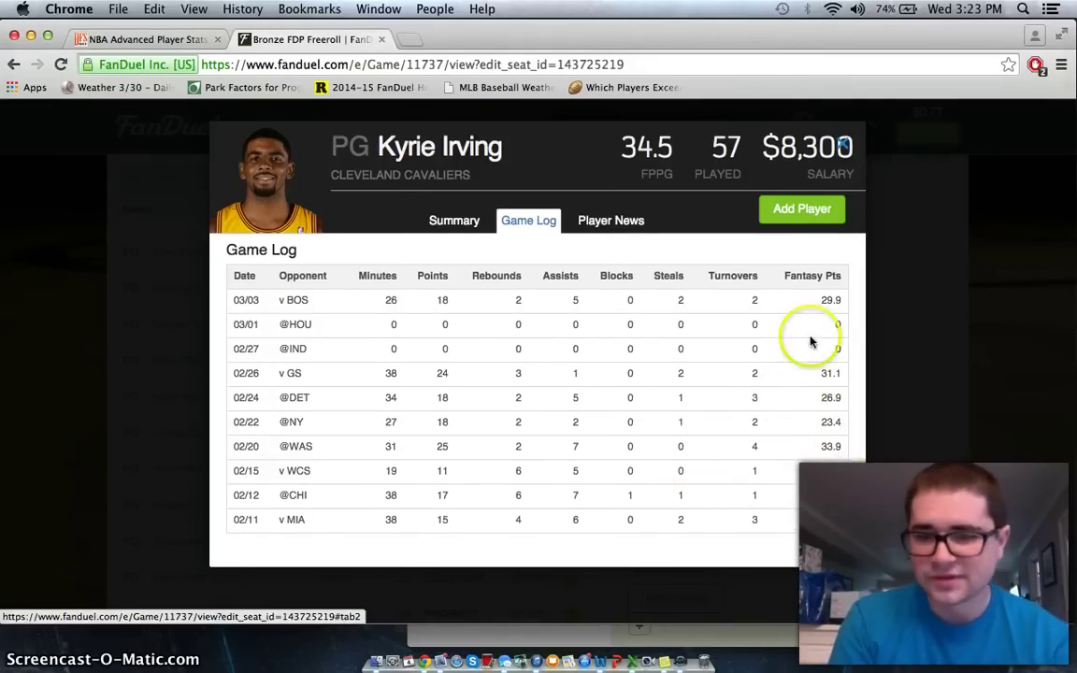
{"action": "left_click", "coordinate": [845, 144]}
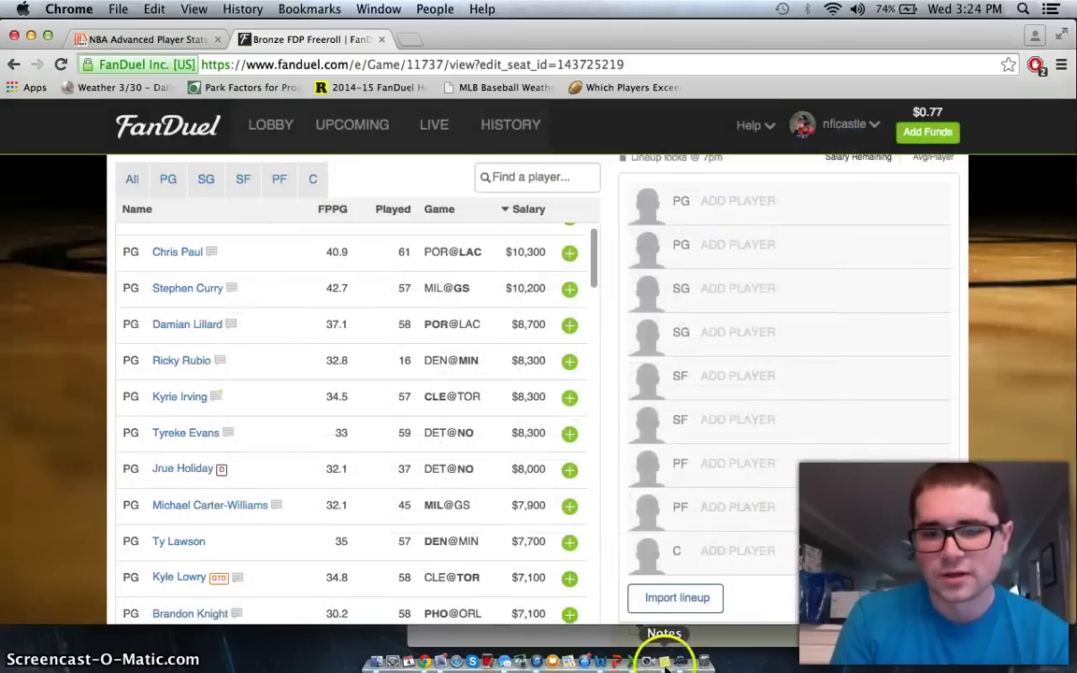
Switch to Notes and delete Kyrie Irving from the shortlist, along with the surplus blank lines.
{"action": "left_click", "coordinate": [664, 661]}
{"action": "left_click_drag", "start_coordinate": [713, 184], "coordinate": [633, 186]}
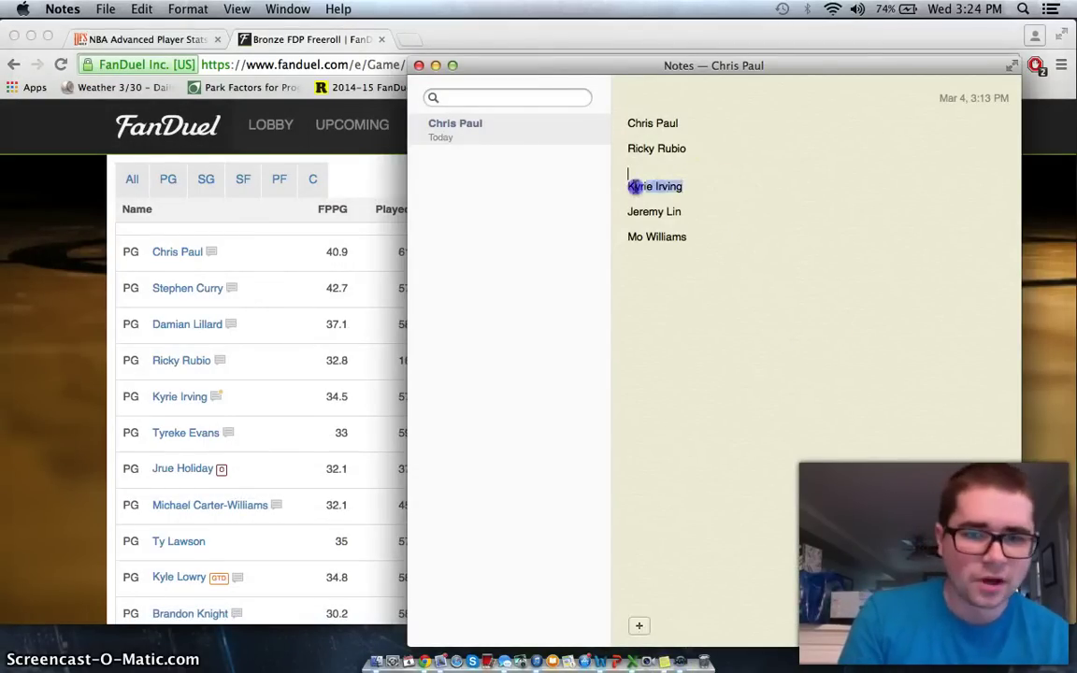
{"action": "key", "text": "BackSpace"}
{"action": "key", "text": "BackSpace"}
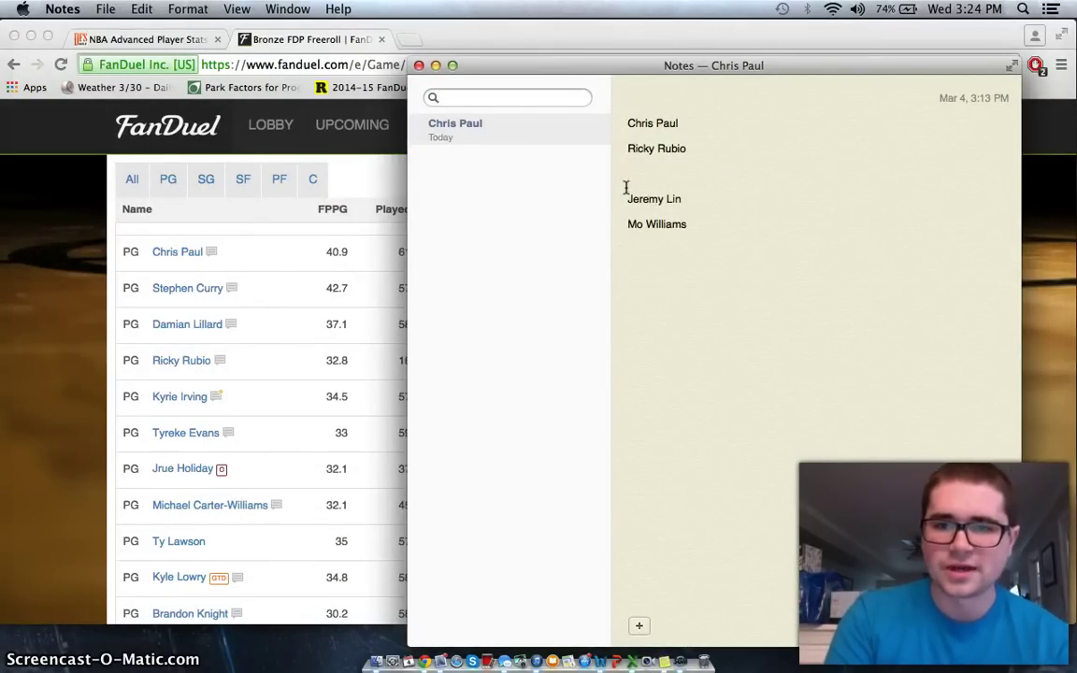
{"action": "key", "text": "BackSpace"}
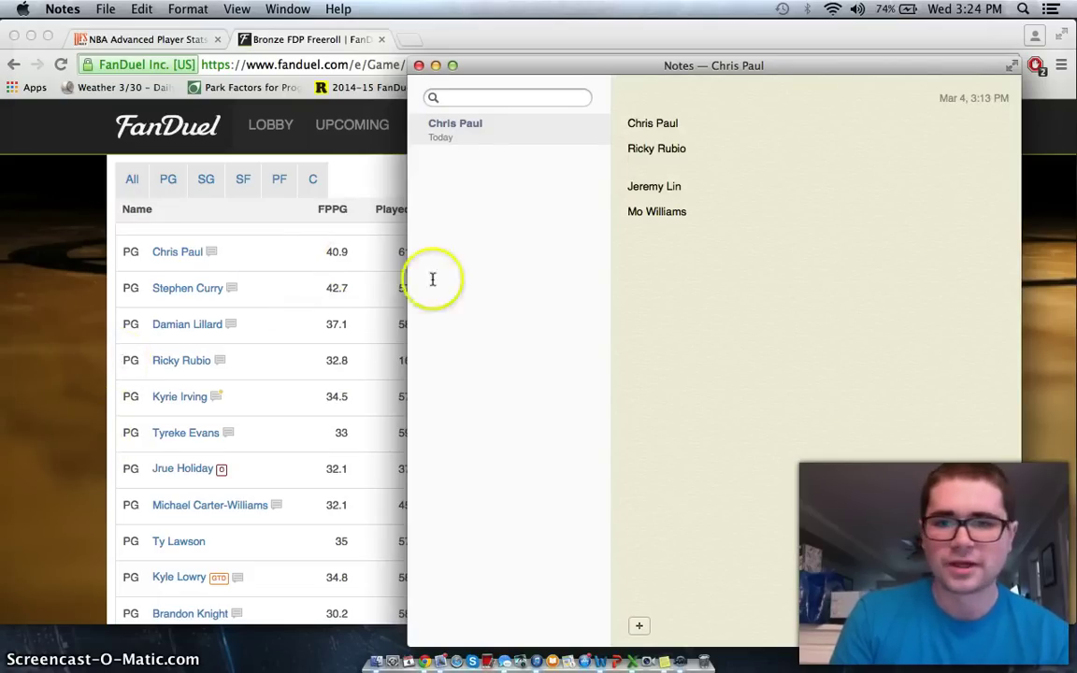
Switch back to FanDuel in Chrome, find Jeremy Lin among the point guards and review his game log.
{"action": "left_click", "coordinate": [47, 414]}
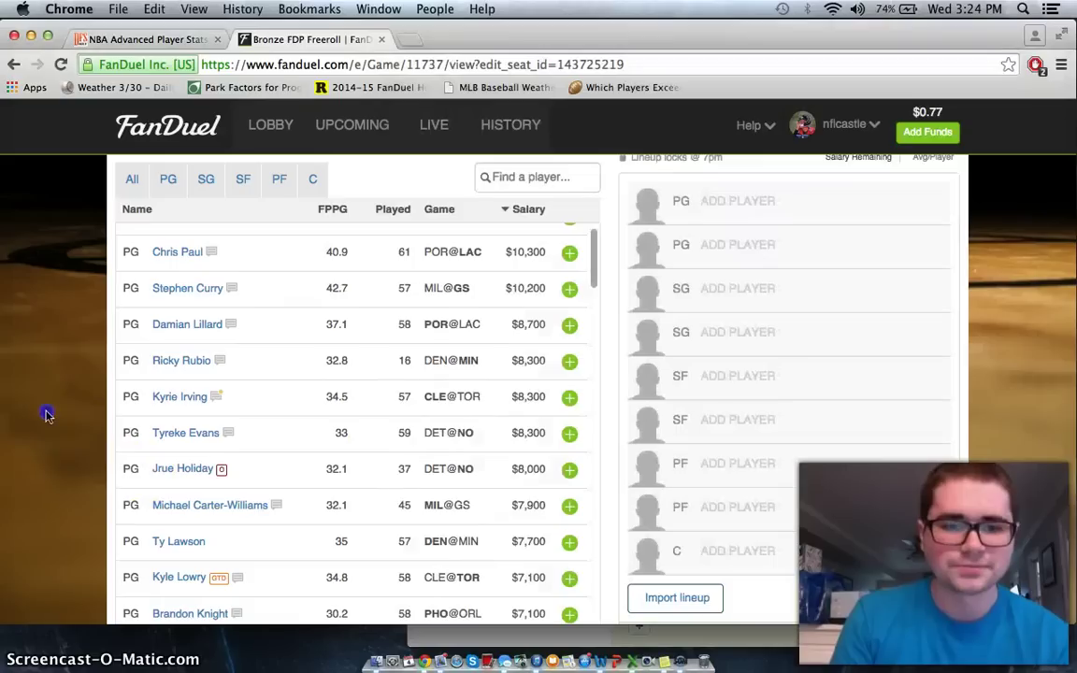
{"action": "scroll", "coordinate": [296, 581], "scroll_direction": "down", "scroll_amount": 10}
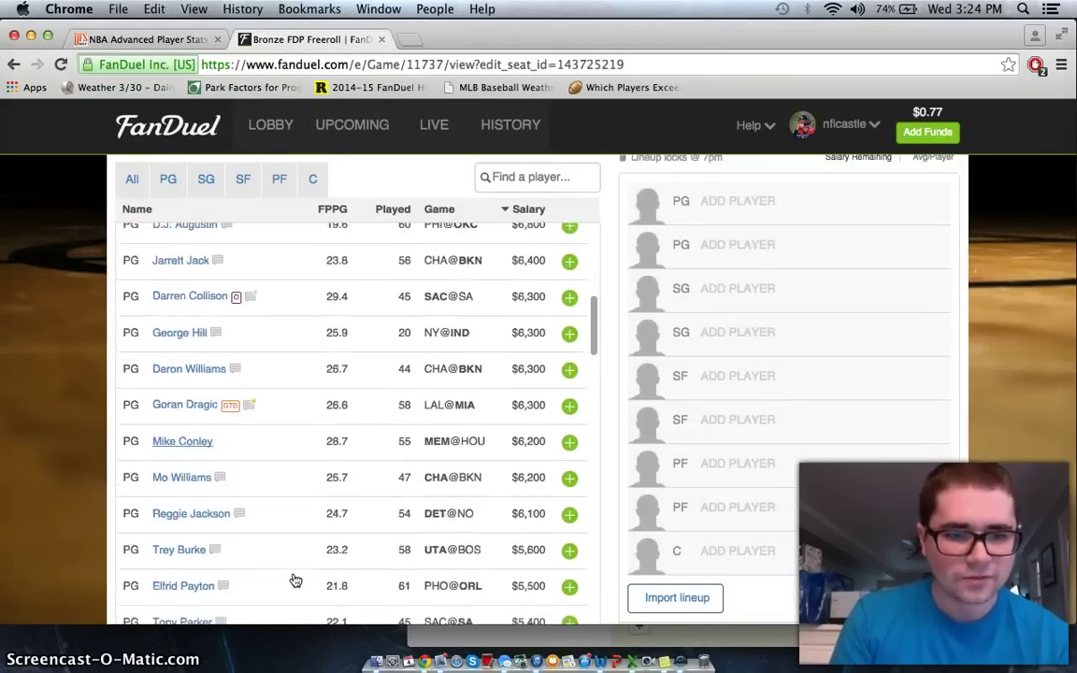
{"action": "scroll", "coordinate": [296, 581], "scroll_direction": "down", "scroll_amount": 3}
{"action": "left_click", "coordinate": [187, 541]}
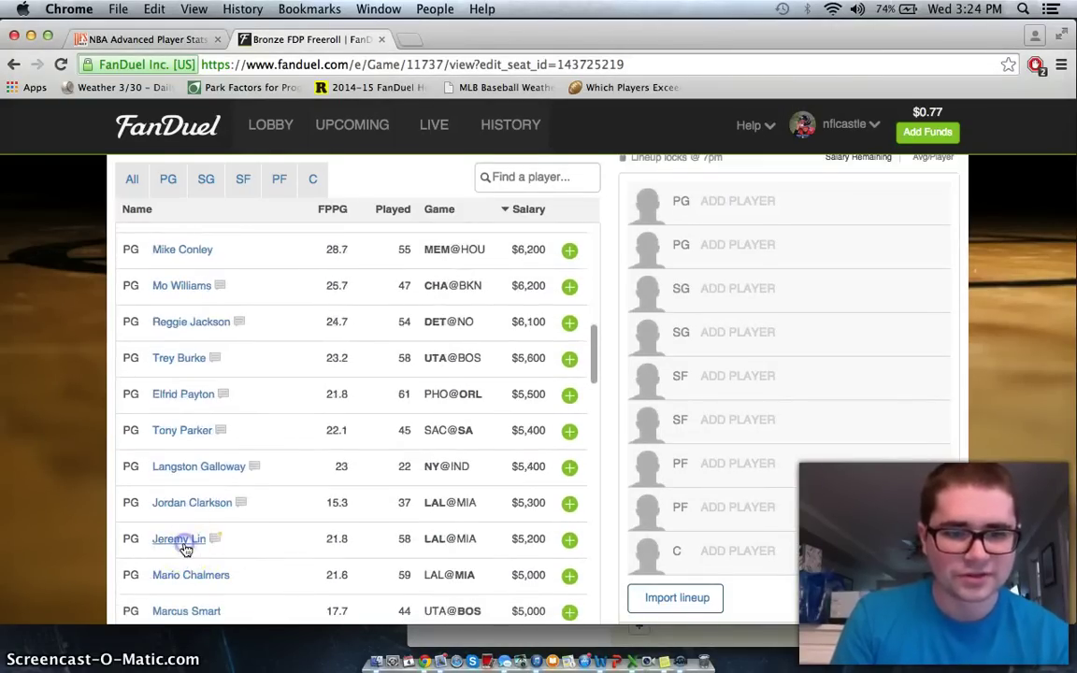
{"action": "left_click", "coordinate": [530, 223]}
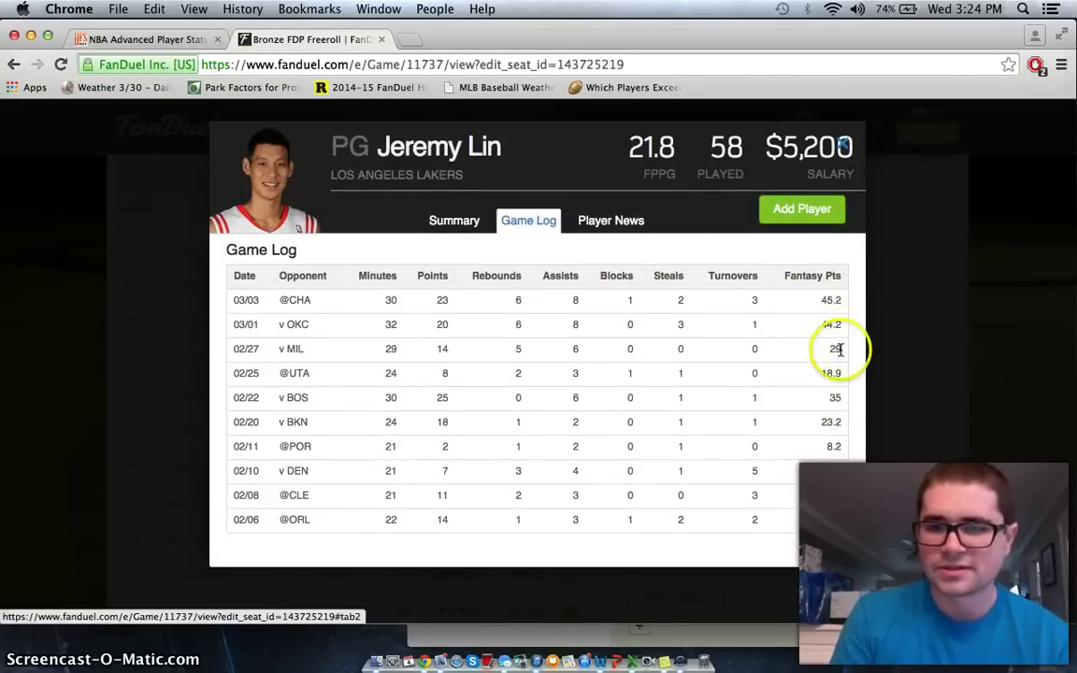
{"action": "left_click", "coordinate": [844, 142]}
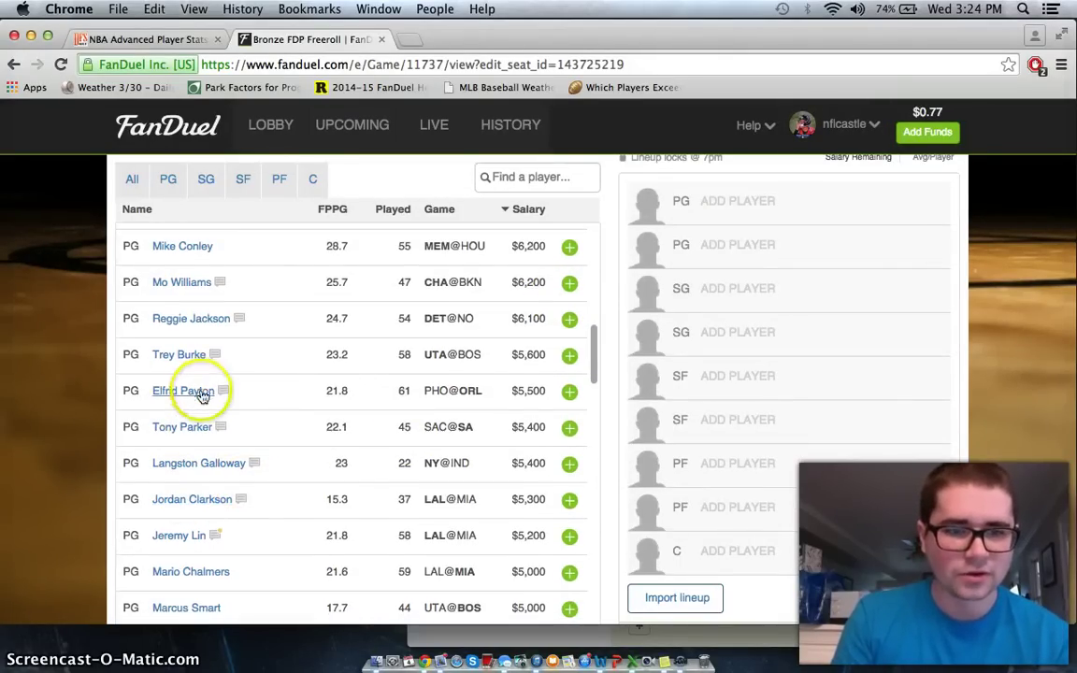
Review Mo Williams's game log for his recent minutes, assists and fantasy points.
{"action": "left_click", "coordinate": [185, 285]}
{"action": "left_click", "coordinate": [528, 221]}
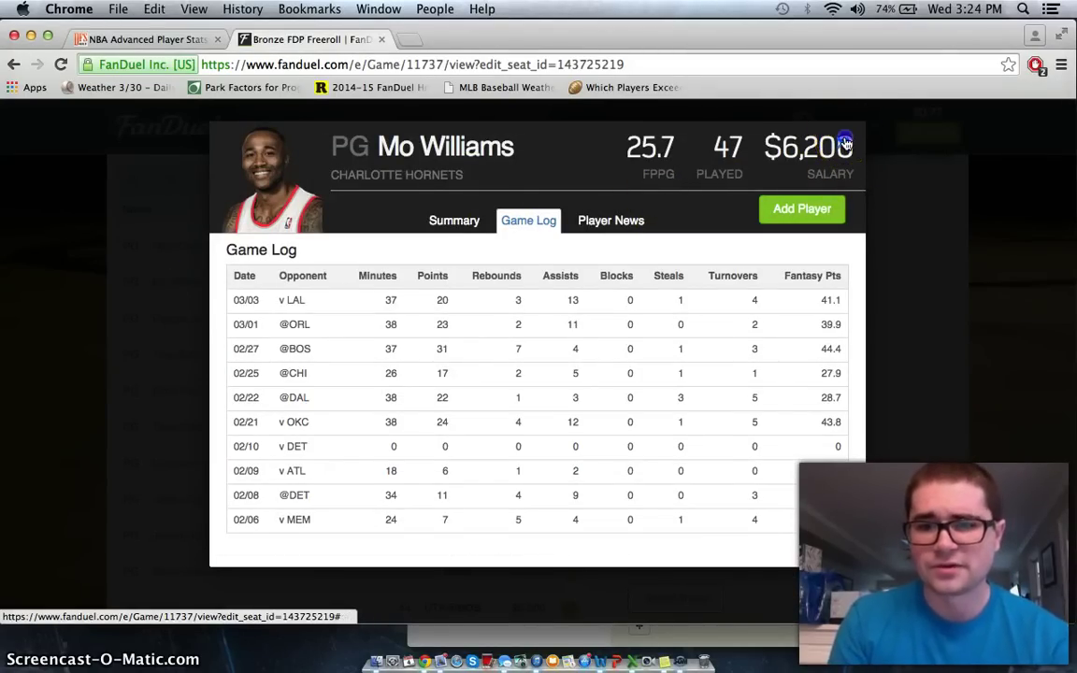
{"action": "left_click", "coordinate": [845, 143]}
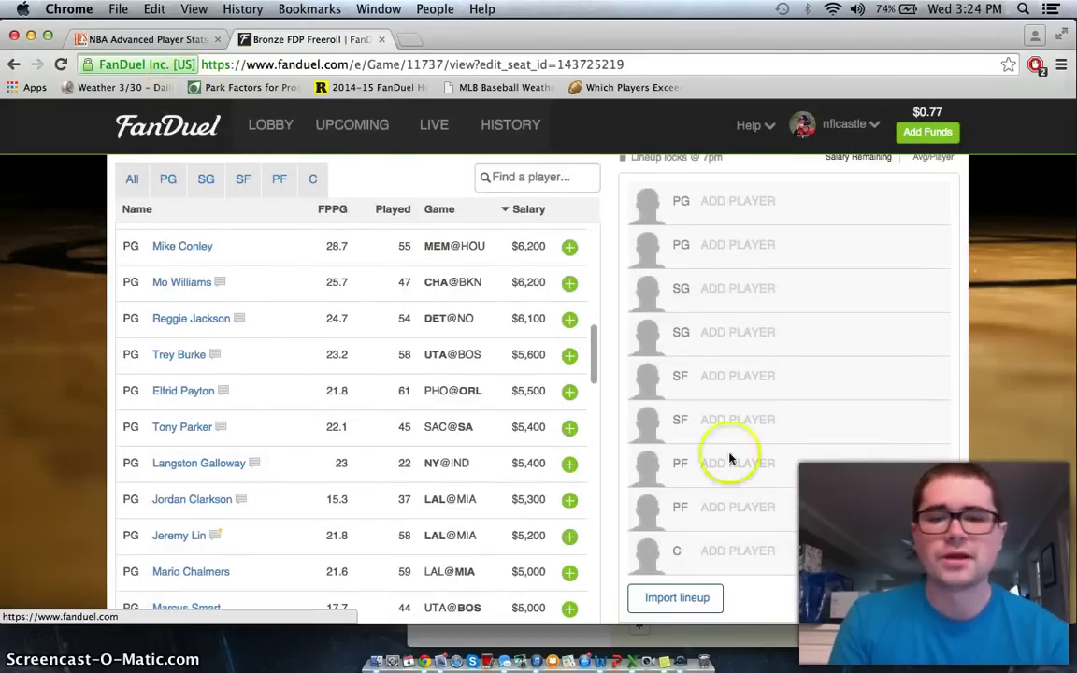
Examine the point guard table on the DFS Report advanced stats page, comparing projected points, salary, matchup and value columns under FanDuel Stats.
{"action": "left_click", "coordinate": [167, 37]}
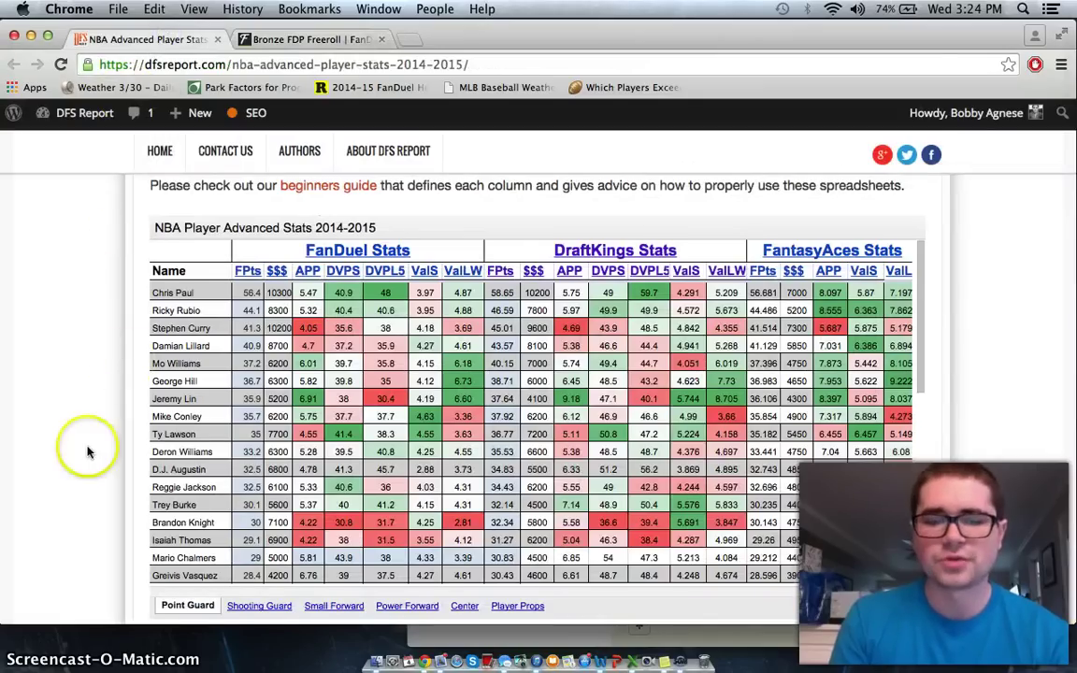
{"action": "scroll", "coordinate": [87, 453], "scroll_direction": "down", "scroll_amount": 1}
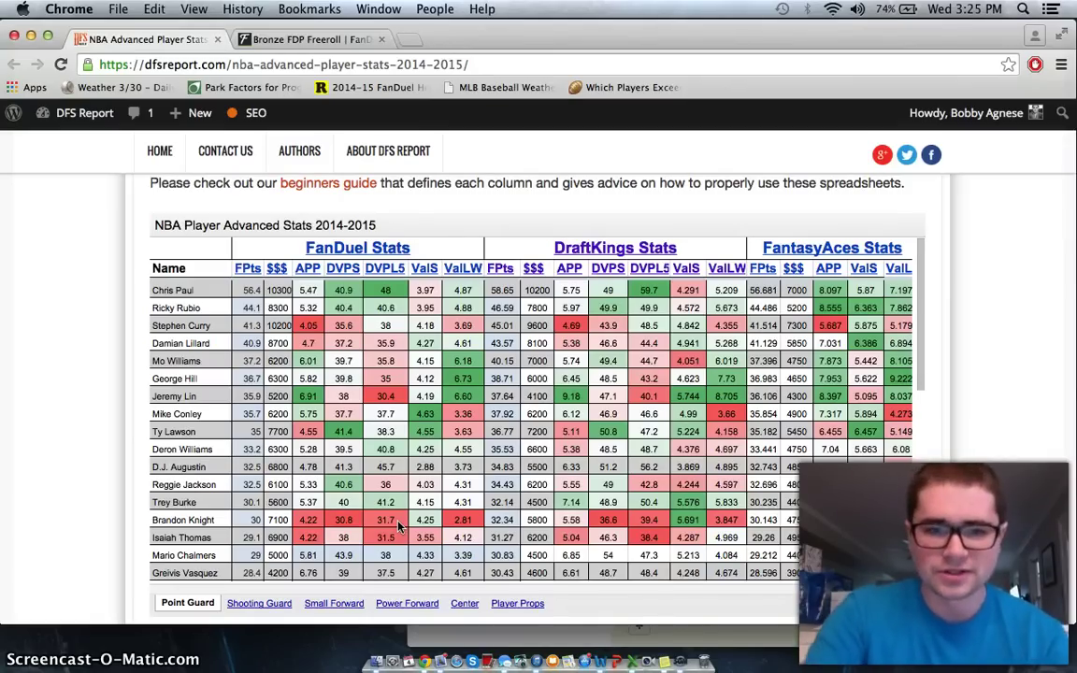
{"action": "scroll", "coordinate": [384, 439], "scroll_direction": "up", "scroll_amount": 1}
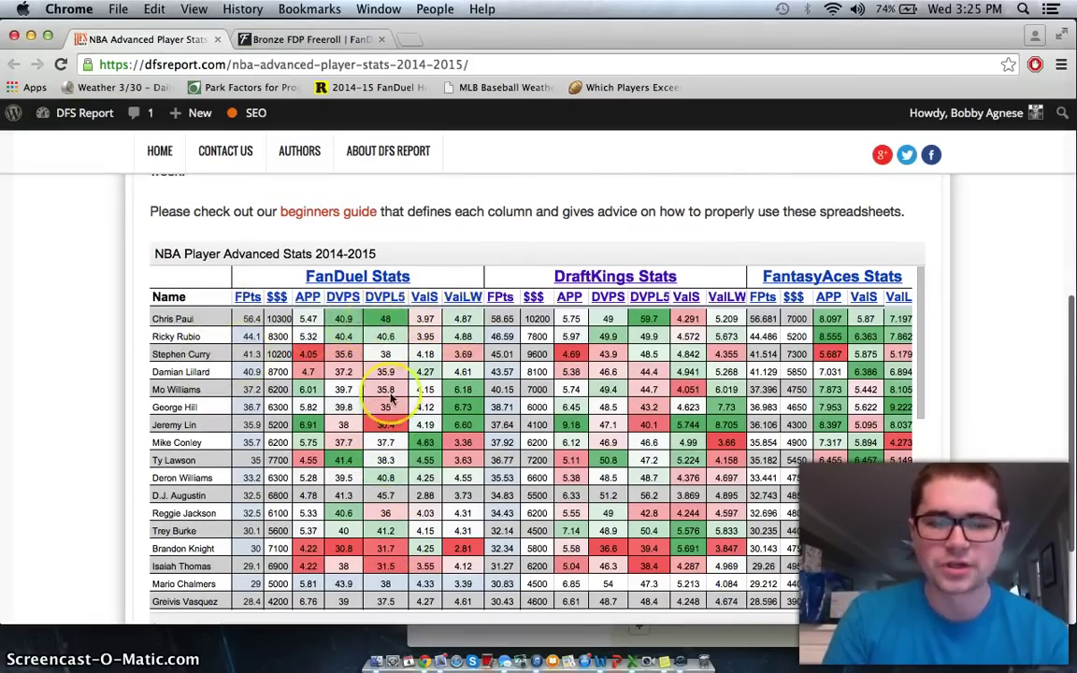
{"action": "scroll", "coordinate": [384, 393], "scroll_direction": "down", "scroll_amount": 1}
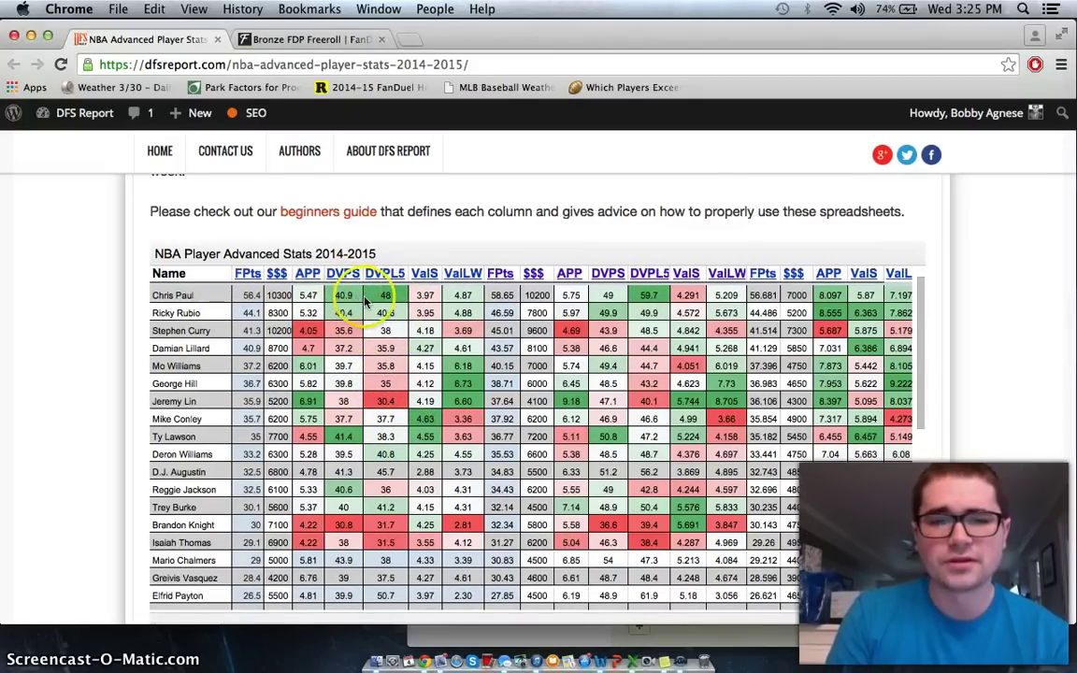
{"action": "scroll", "coordinate": [384, 307], "scroll_direction": "up", "scroll_amount": 1}
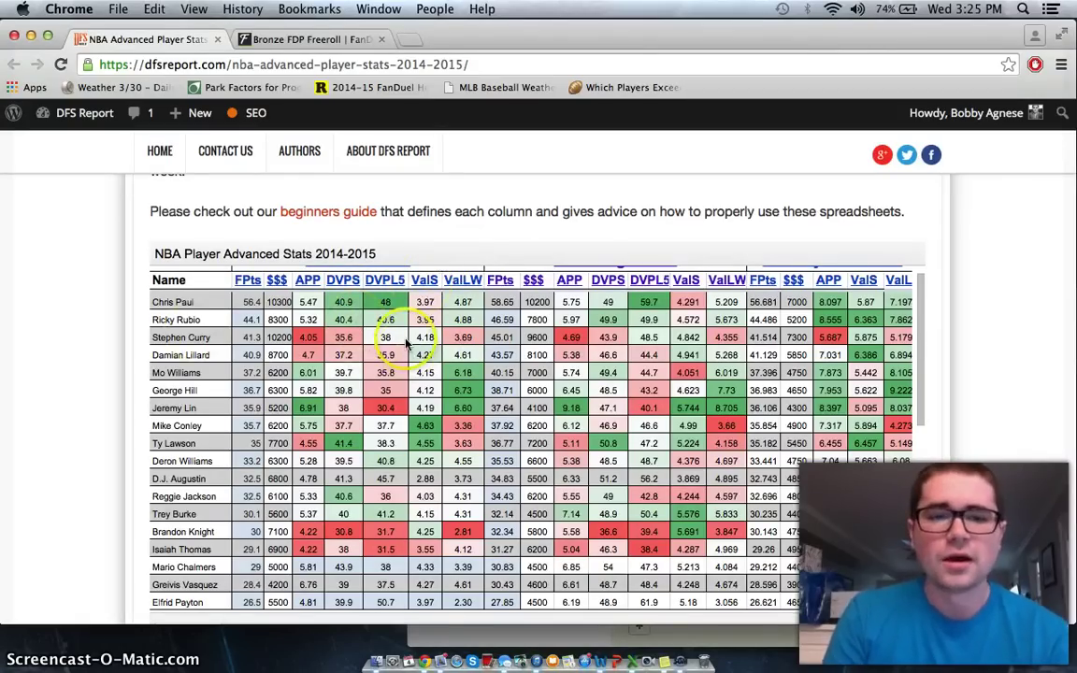
{"action": "scroll", "coordinate": [405, 346], "scroll_direction": "up", "scroll_amount": 2}
{"action": "scroll", "coordinate": [405, 346], "scroll_direction": "down", "scroll_amount": 1}
{"action": "scroll", "coordinate": [405, 346], "scroll_direction": "up", "scroll_amount": 1}
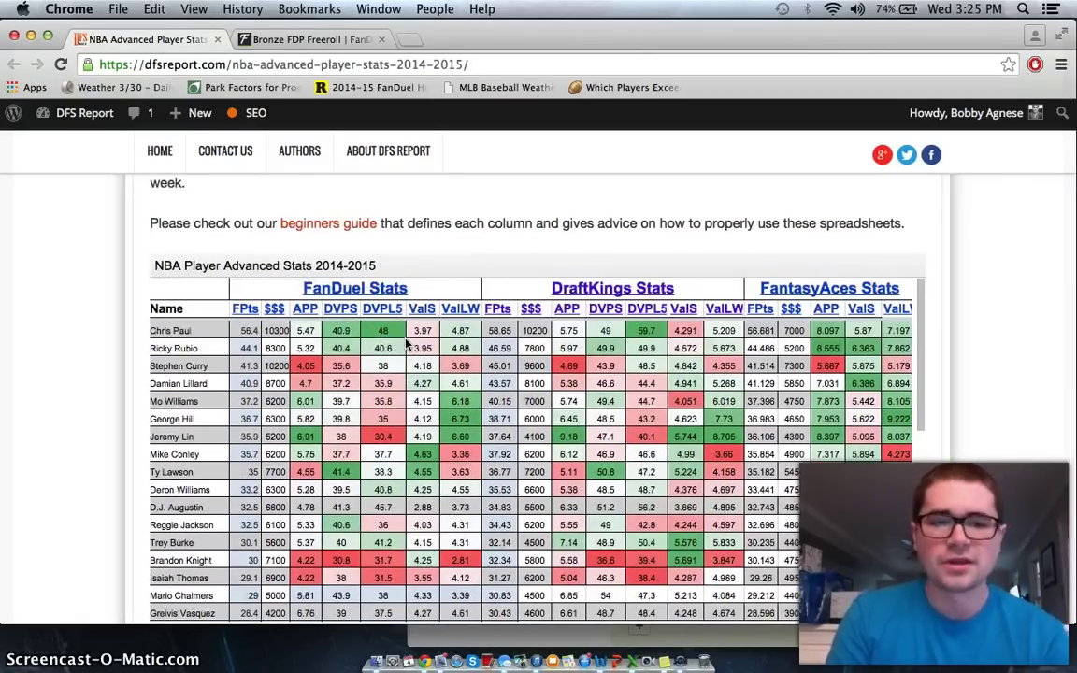
{"action": "scroll", "coordinate": [405, 346], "scroll_direction": "right", "scroll_amount": 2}
{"action": "scroll", "coordinate": [405, 337], "scroll_direction": "left", "scroll_amount": 2}
{"action": "left_click", "coordinate": [404, 327]}
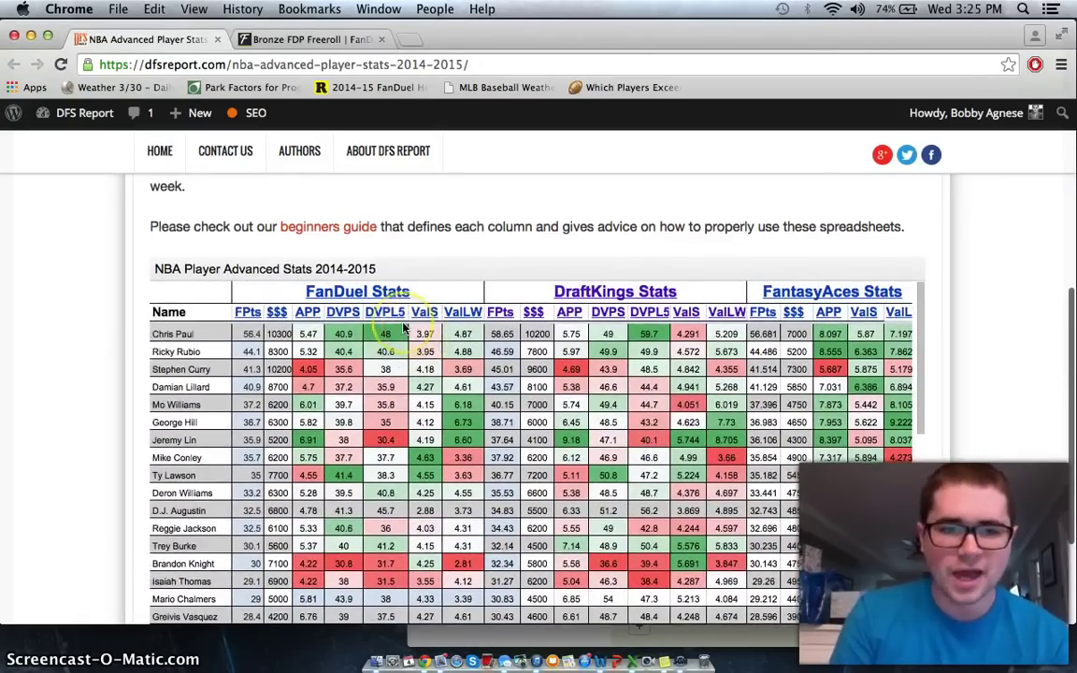
Compare the point guards' projected points, salary, matchup and value figures across the FanDuel, DraftKings and FantasyAces sections of the table.
{"action": "scroll", "coordinate": [404, 328], "scroll_direction": "up", "scroll_amount": 1}
{"action": "left_click", "coordinate": [474, 224]}
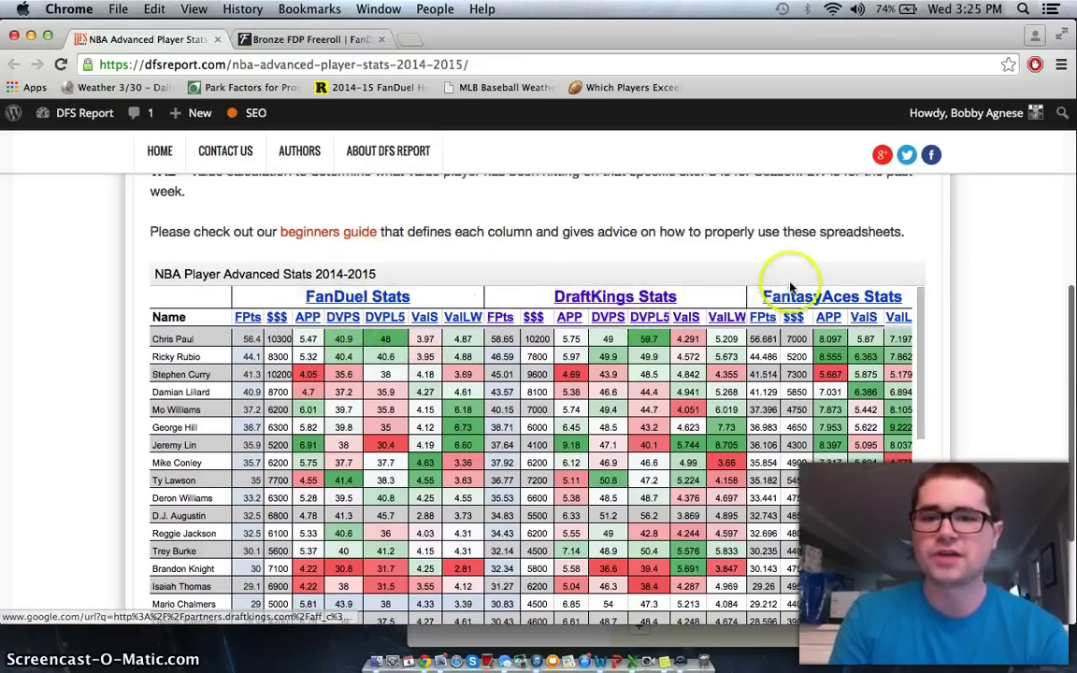
{"action": "scroll", "coordinate": [457, 408], "scroll_direction": "down", "scroll_amount": 3}
{"action": "scroll", "coordinate": [164, 467], "scroll_direction": "up", "scroll_amount": 1}
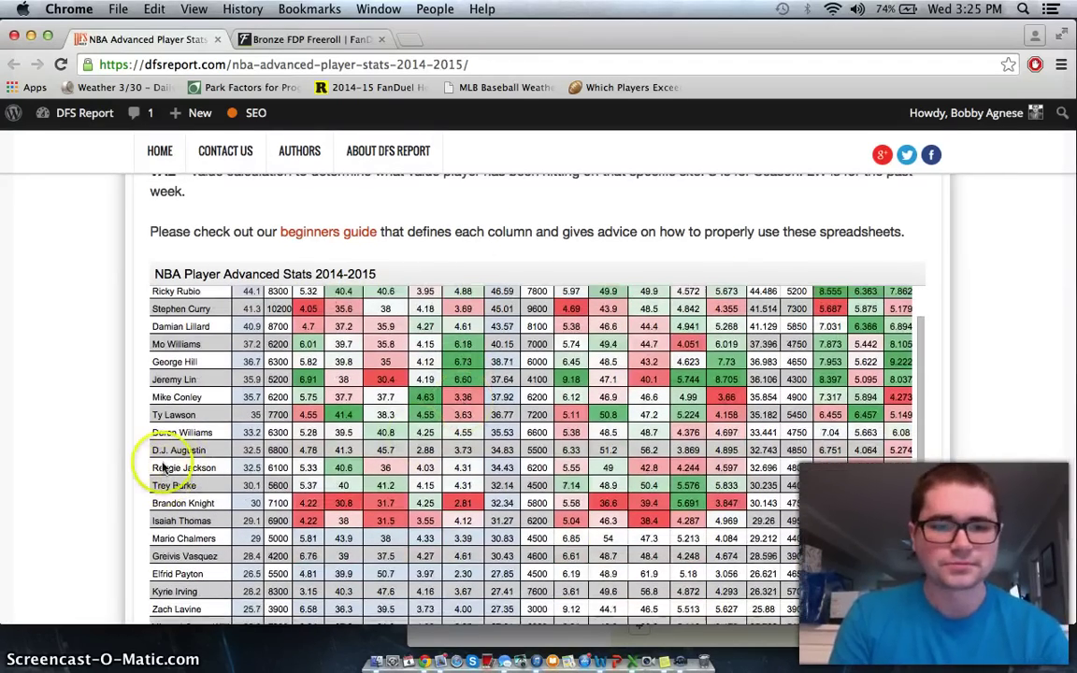
{"action": "scroll", "coordinate": [96, 463], "scroll_direction": "up", "scroll_amount": 5}
{"action": "scroll", "coordinate": [114, 473], "scroll_direction": "right", "scroll_amount": 1}
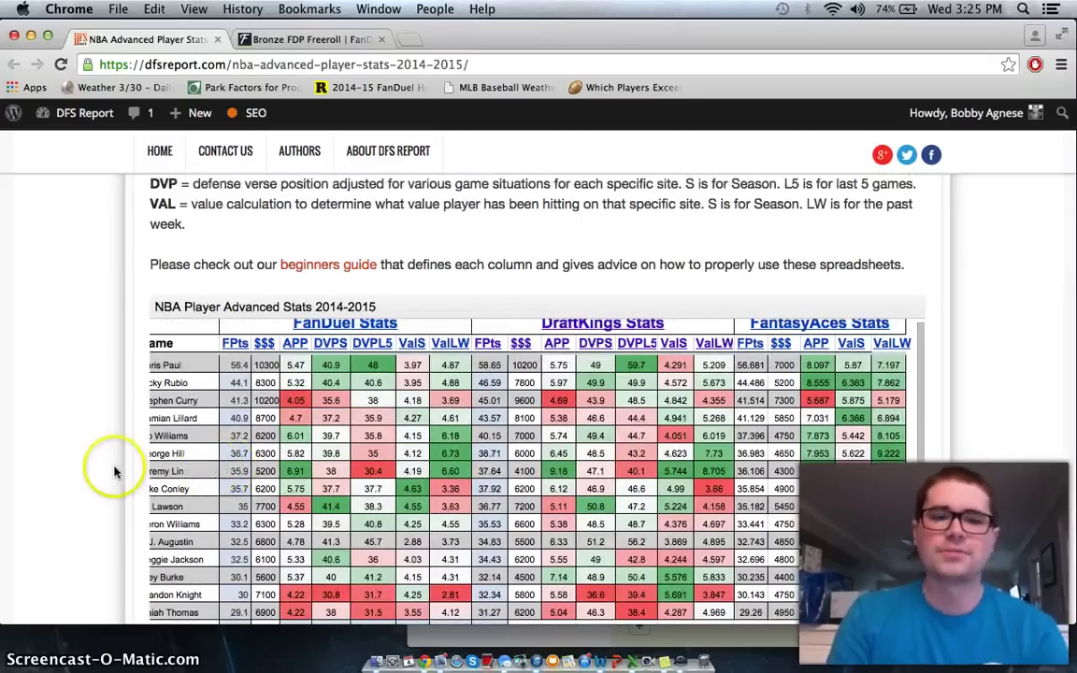
{"action": "scroll", "coordinate": [115, 470], "scroll_direction": "down", "scroll_amount": 1}
{"action": "scroll", "coordinate": [242, 421], "scroll_direction": "left", "scroll_amount": 1}
{"action": "scroll", "coordinate": [241, 425], "scroll_direction": "down", "scroll_amount": 1}
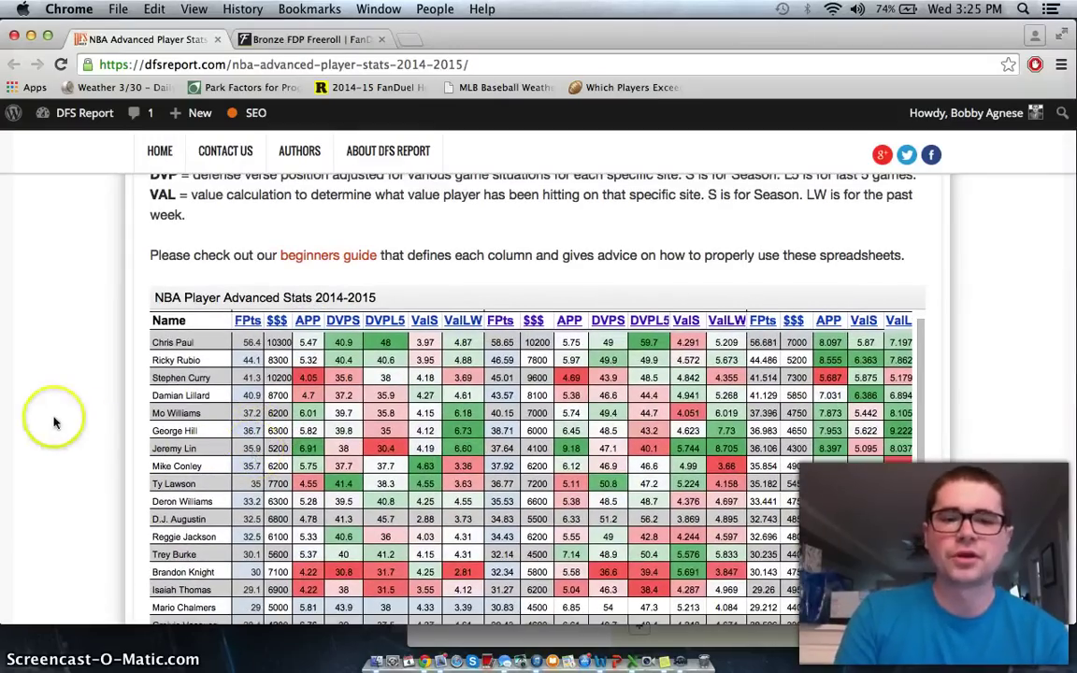
{"action": "scroll", "coordinate": [53, 423], "scroll_direction": "down", "scroll_amount": 2}
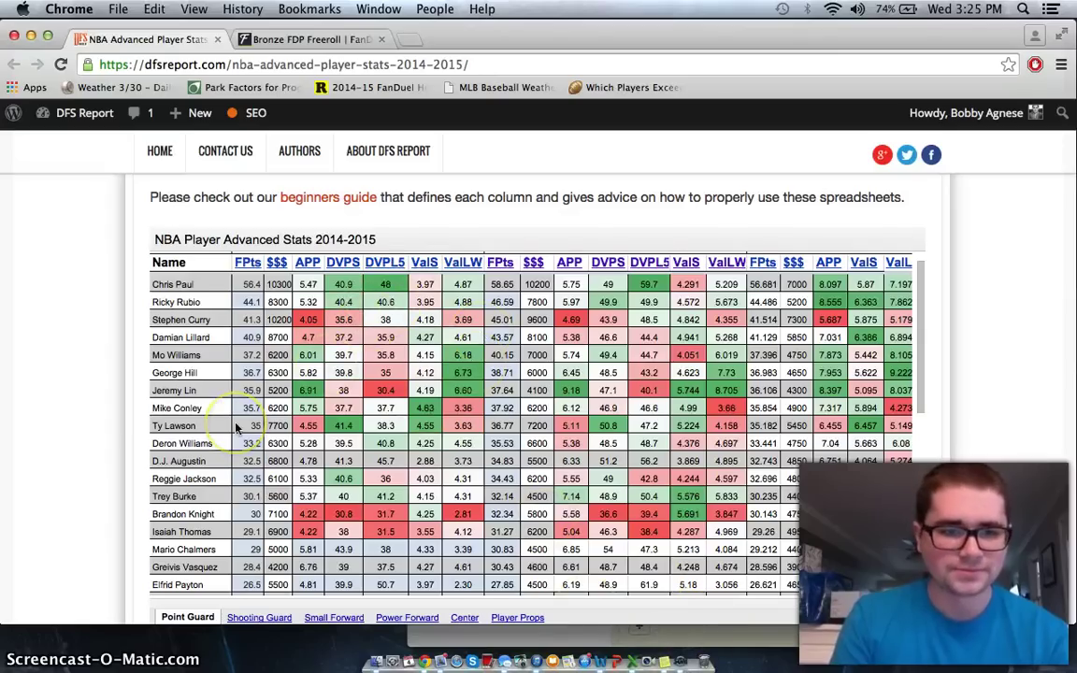
{"action": "scroll", "coordinate": [237, 427], "scroll_direction": "down", "scroll_amount": 1}
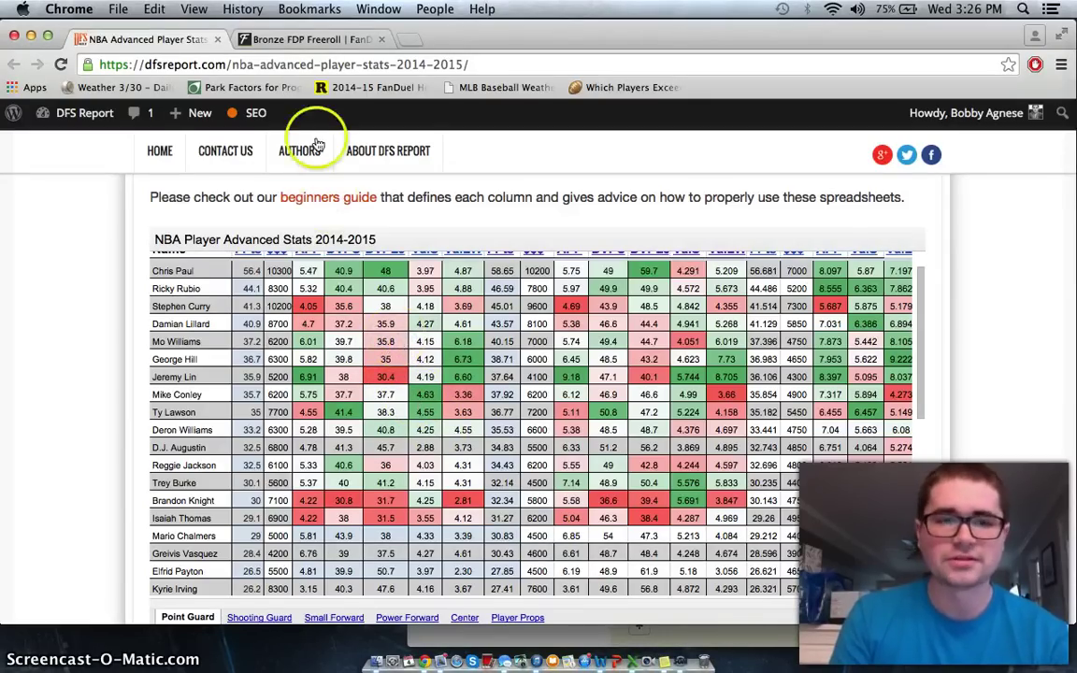
Filter the FanDuel player list to point guards and return to the DFS Report advanced stats page.
{"action": "left_click", "coordinate": [301, 40]}
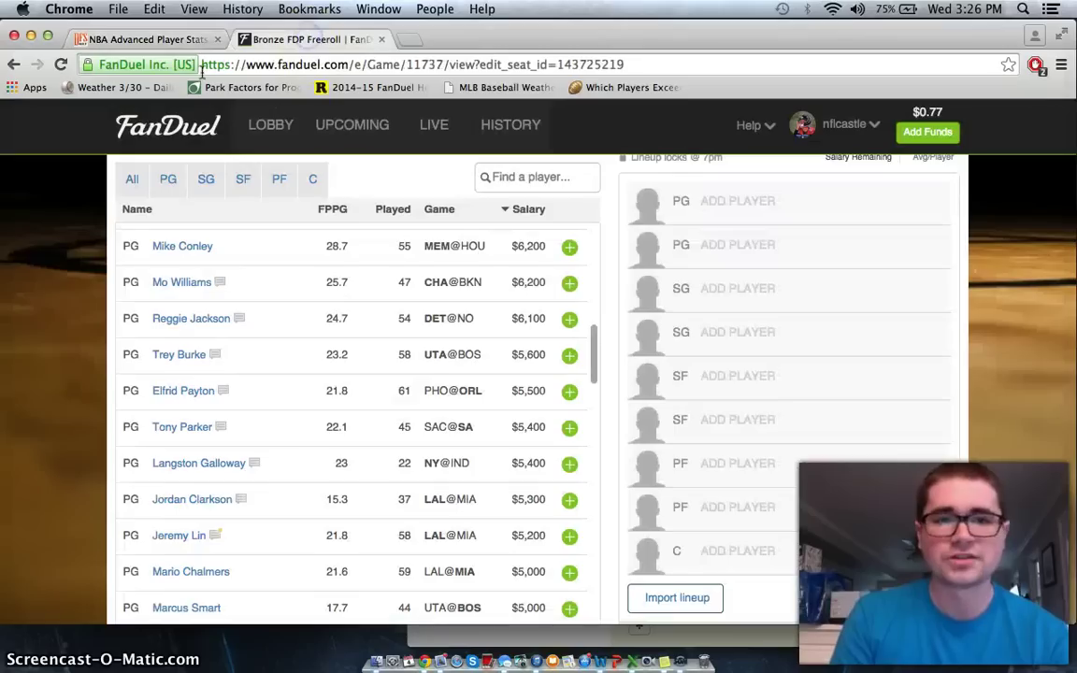
{"action": "left_click", "coordinate": [169, 179]}
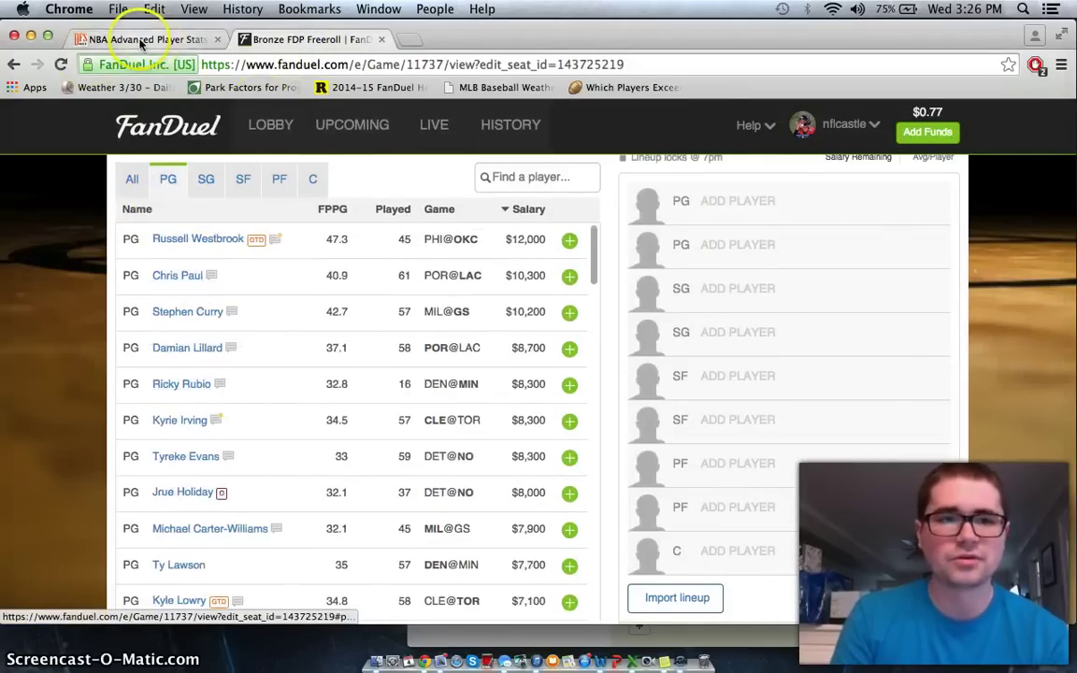
{"action": "left_click", "coordinate": [206, 39]}
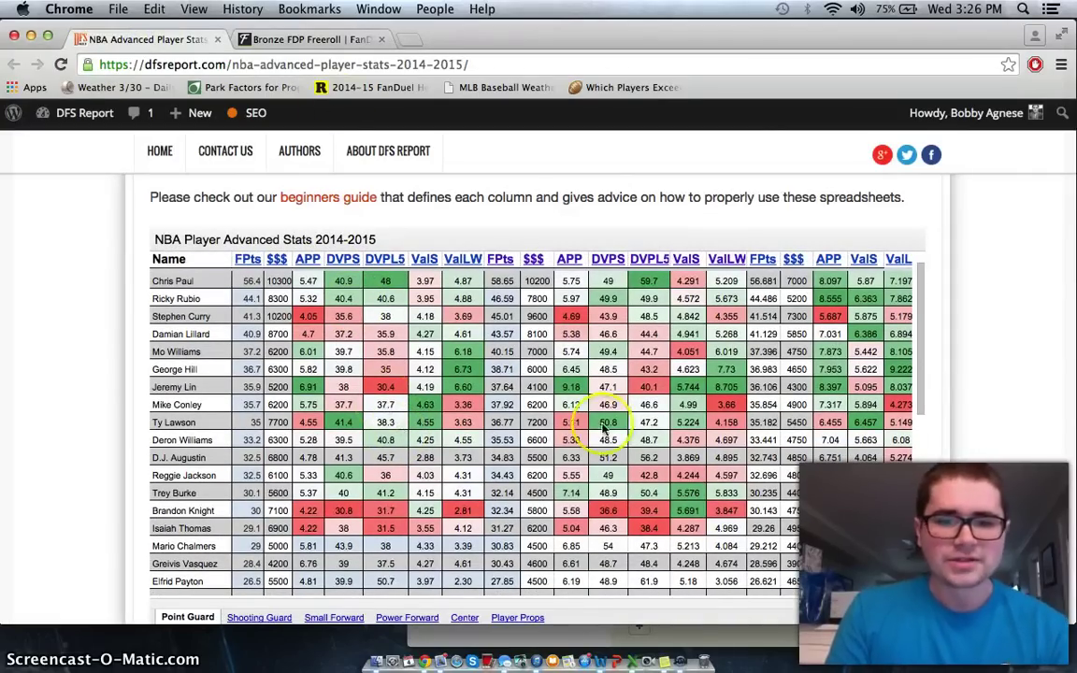
Switch to Notes and delete Mo Williams from the point guard shortlist.
{"action": "left_click", "coordinate": [660, 662]}
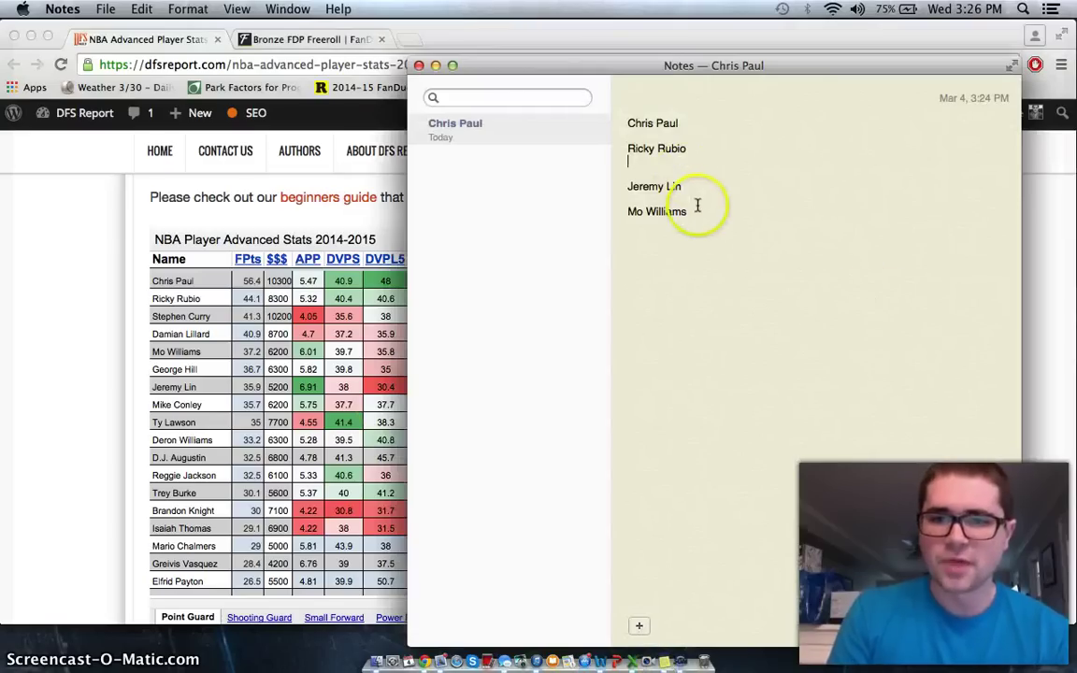
{"action": "left_click_drag", "start_coordinate": [601, 233], "coordinate": [596, 216]}
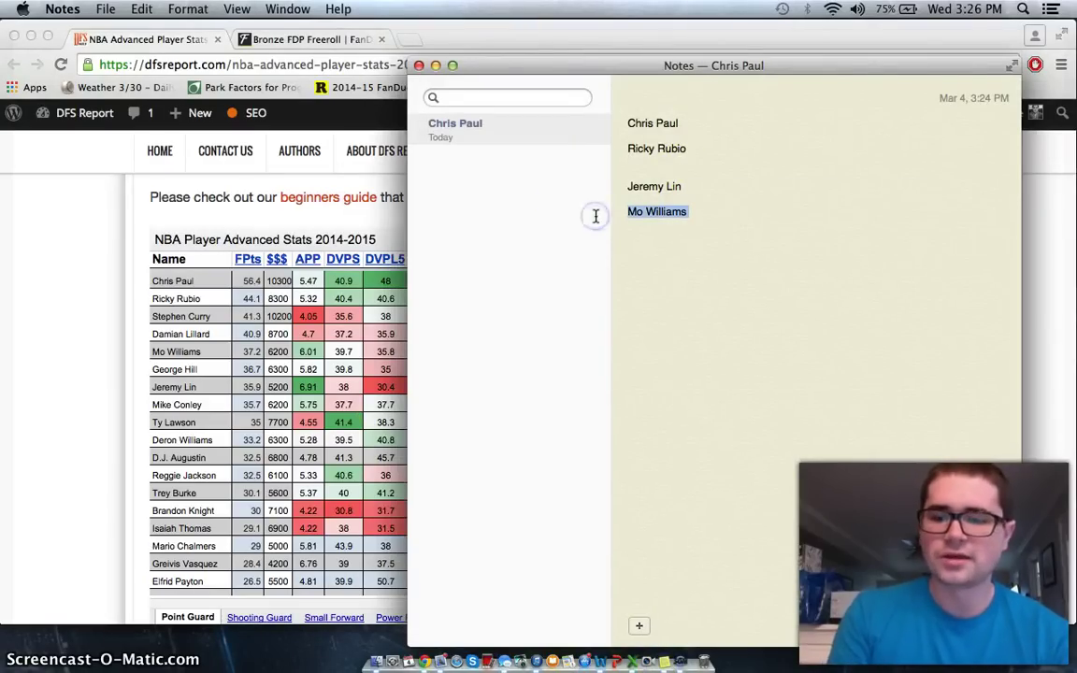
Switch back to Chrome and check Jeremy Lin's matchup and value figures against the other point guards on the advanced stats page.
{"action": "left_click", "coordinate": [51, 464]}
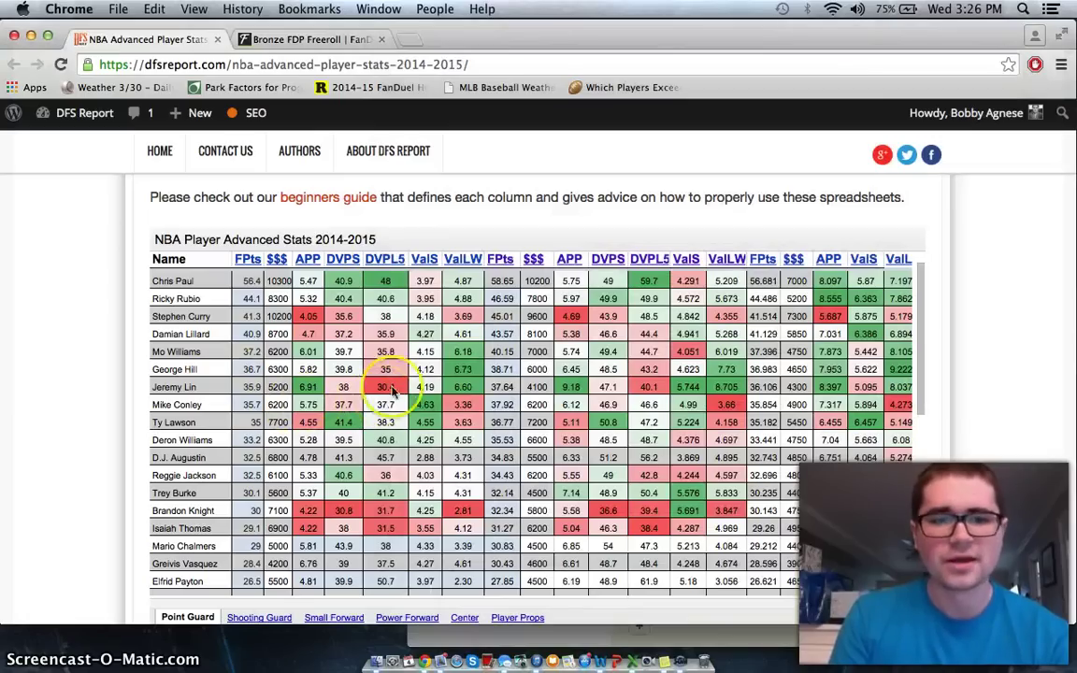
{"action": "left_click", "coordinate": [649, 546]}
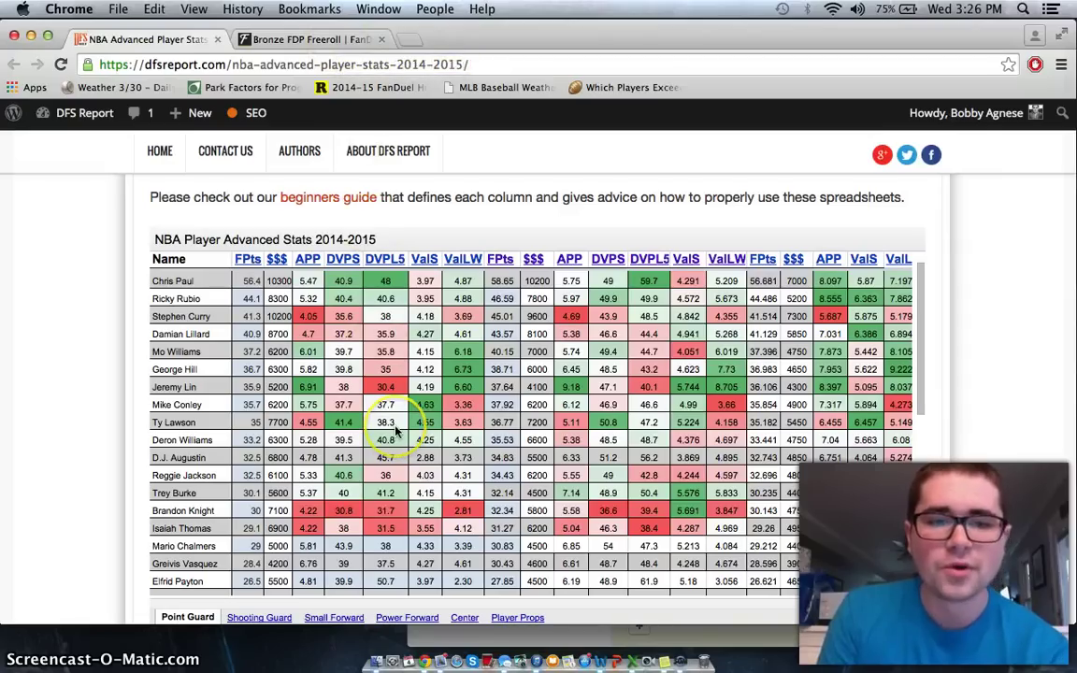
{"action": "left_click", "coordinate": [309, 39]}
{"action": "left_click", "coordinate": [146, 42]}
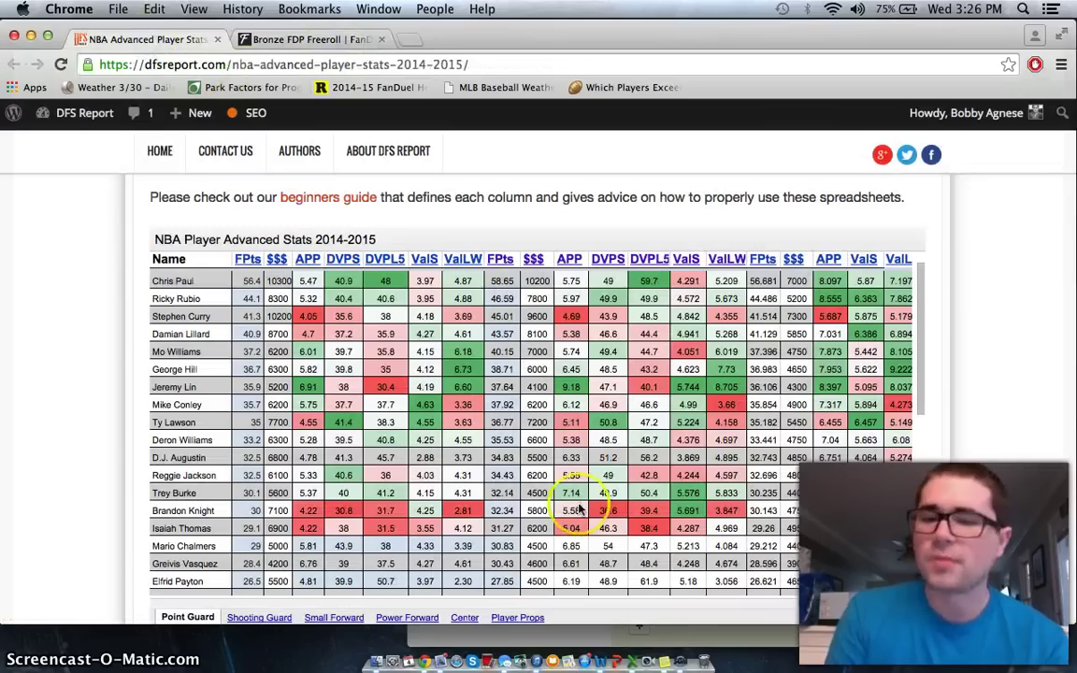
Switch to Notes and delete Jeremy Lin from the shortlist, keeping only Chris Paul and Ricky Rubio.
{"action": "left_click", "coordinate": [660, 666]}
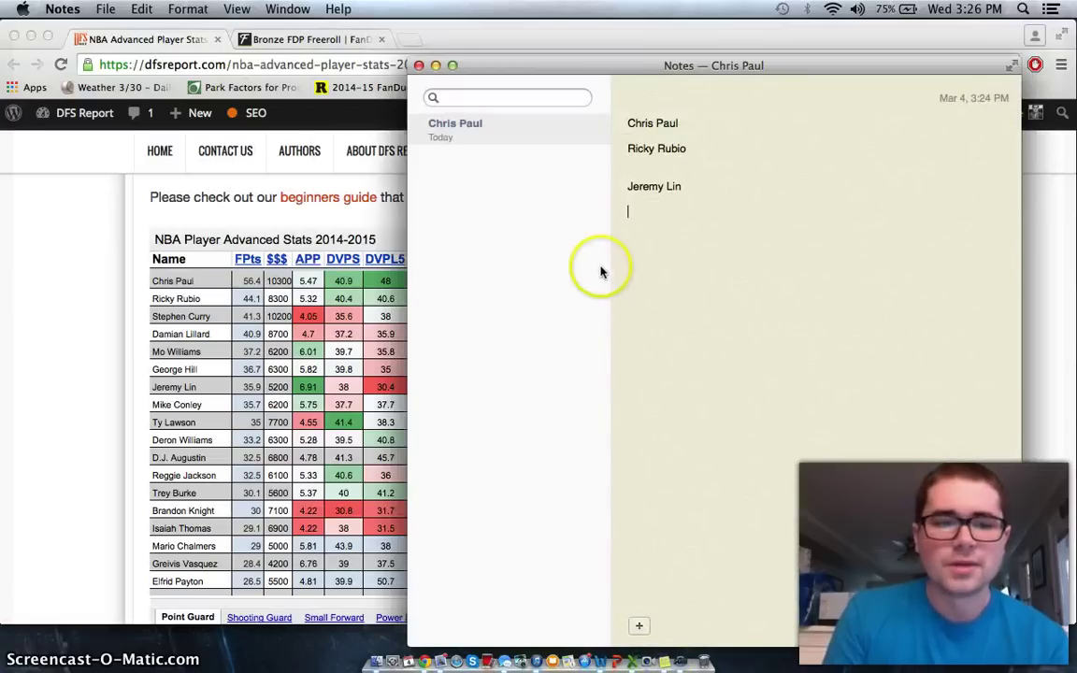
{"action": "left_click_drag", "start_coordinate": [638, 70], "coordinate": [676, 54]}
{"action": "left_click_drag", "start_coordinate": [732, 166], "coordinate": [637, 160]}
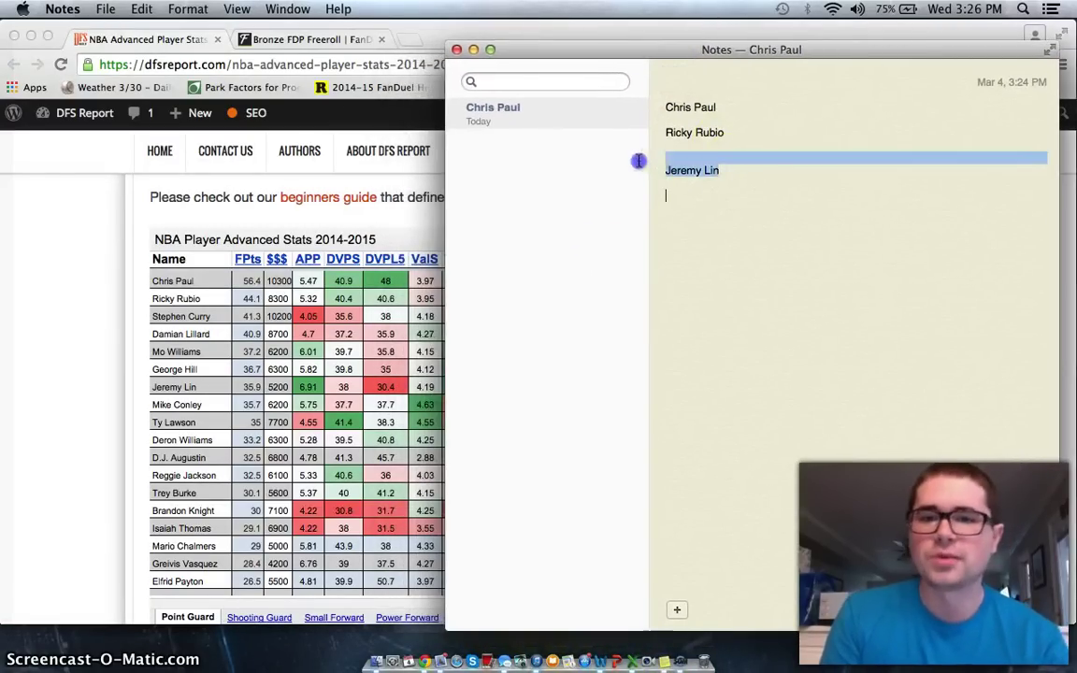
{"action": "left_click", "coordinate": [639, 161]}
{"action": "left_click_drag", "start_coordinate": [756, 173], "coordinate": [643, 168]}
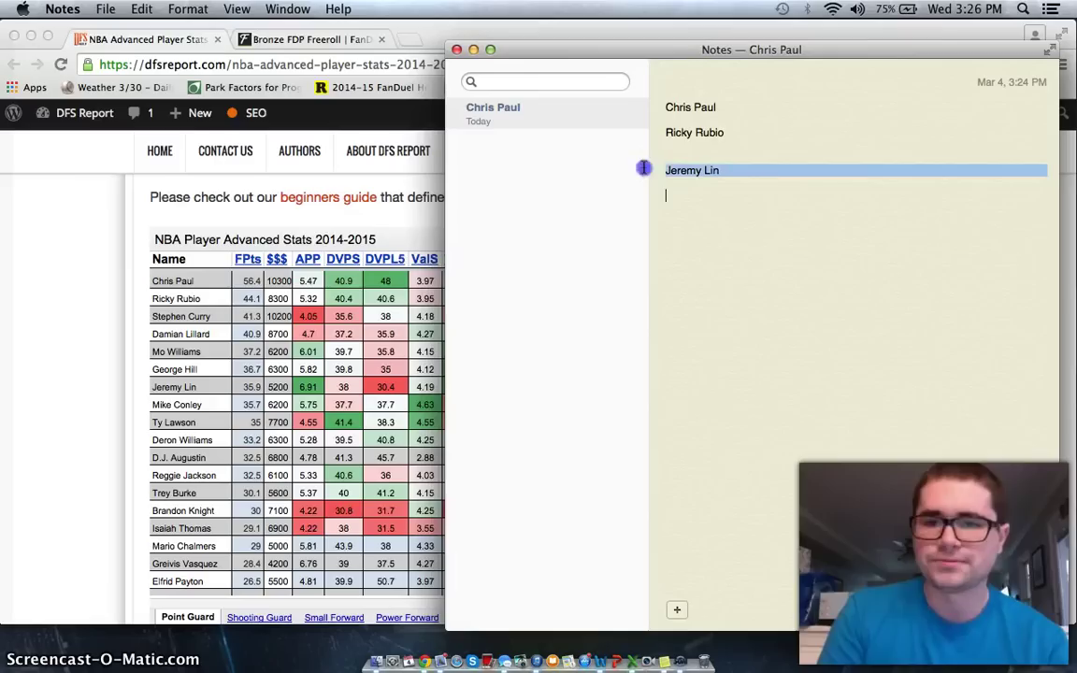
{"action": "key", "text": "BackSpace"}
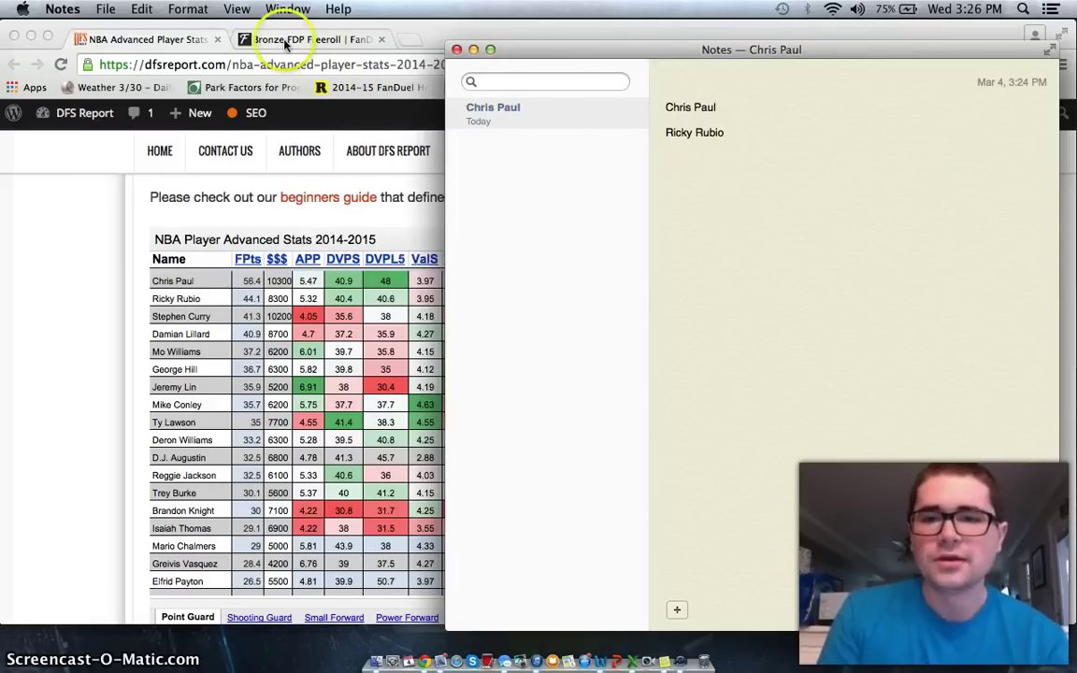
Switch to the FanDuel contest in Chrome and add Chris Paul and Ricky Rubio to the two point guard slots.
{"action": "left_click", "coordinate": [323, 46]}
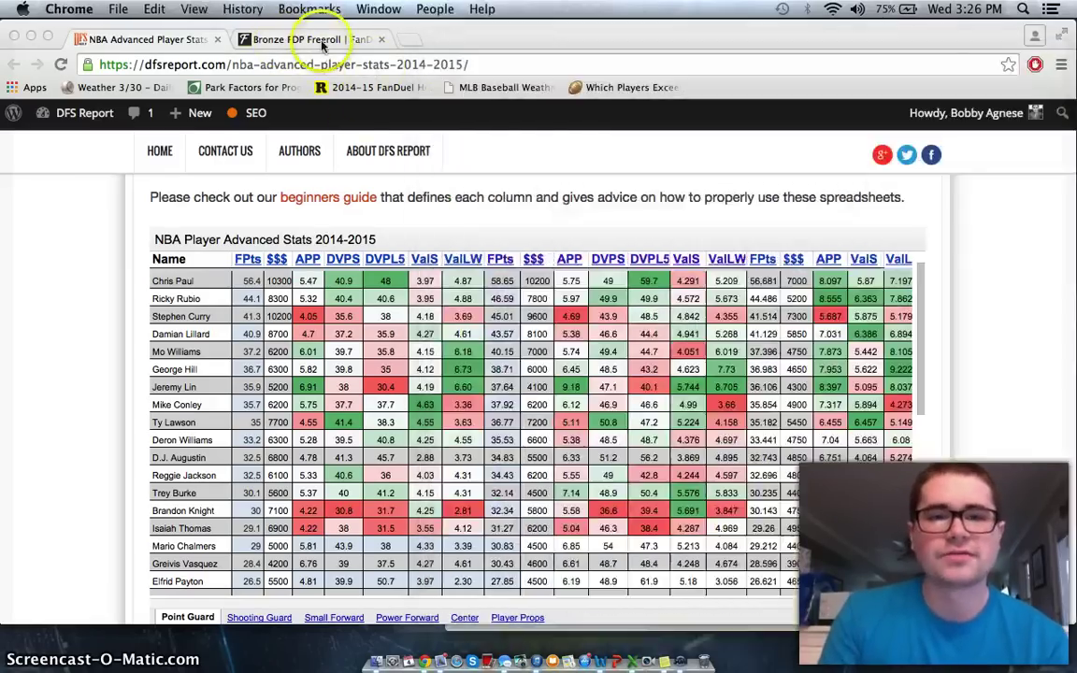
{"action": "left_click", "coordinate": [322, 41]}
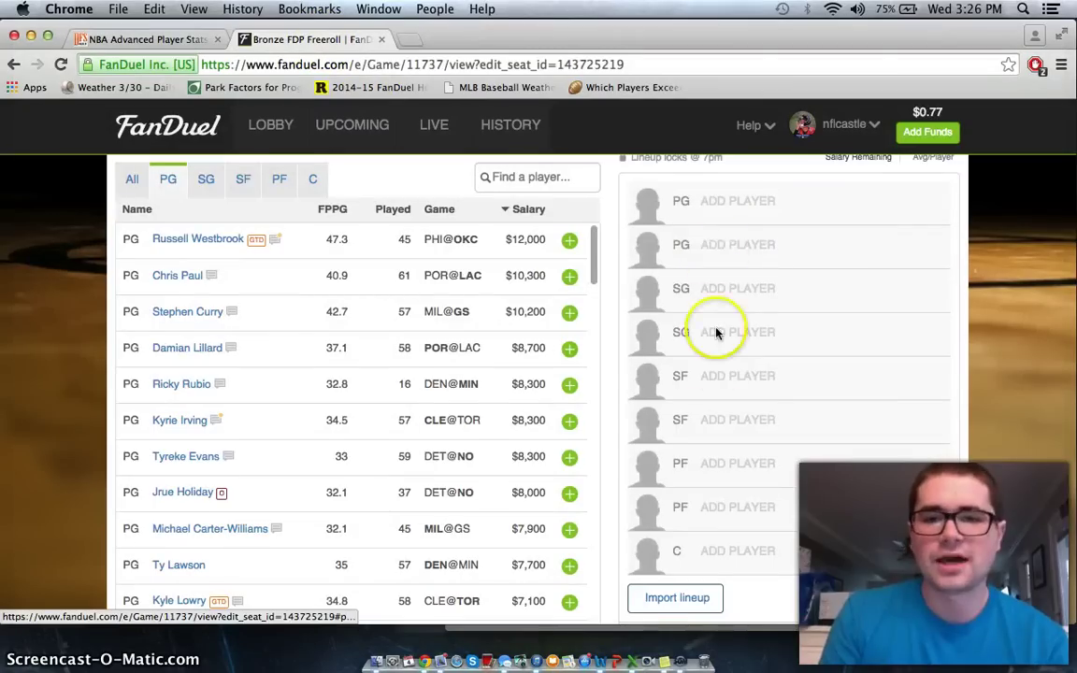
{"action": "left_click", "coordinate": [569, 277]}
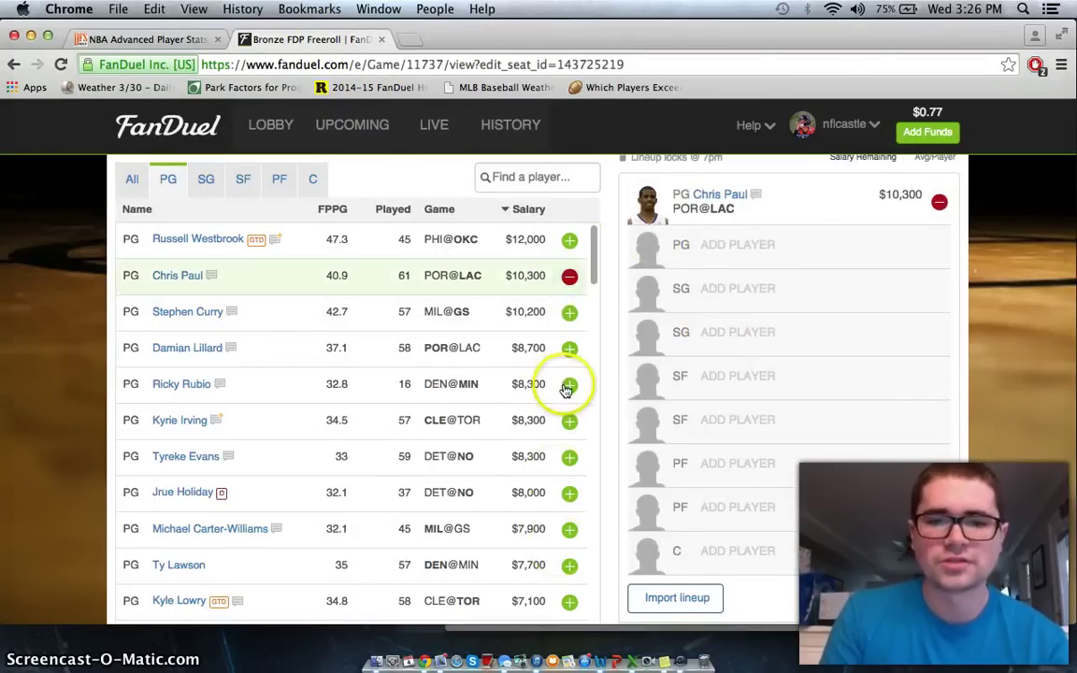
{"action": "left_click", "coordinate": [568, 387]}
Review the projected FanDuel points for Chris Paul and Ricky Rubio in the DFS Report point guard table.
{"action": "left_click", "coordinate": [142, 39]}
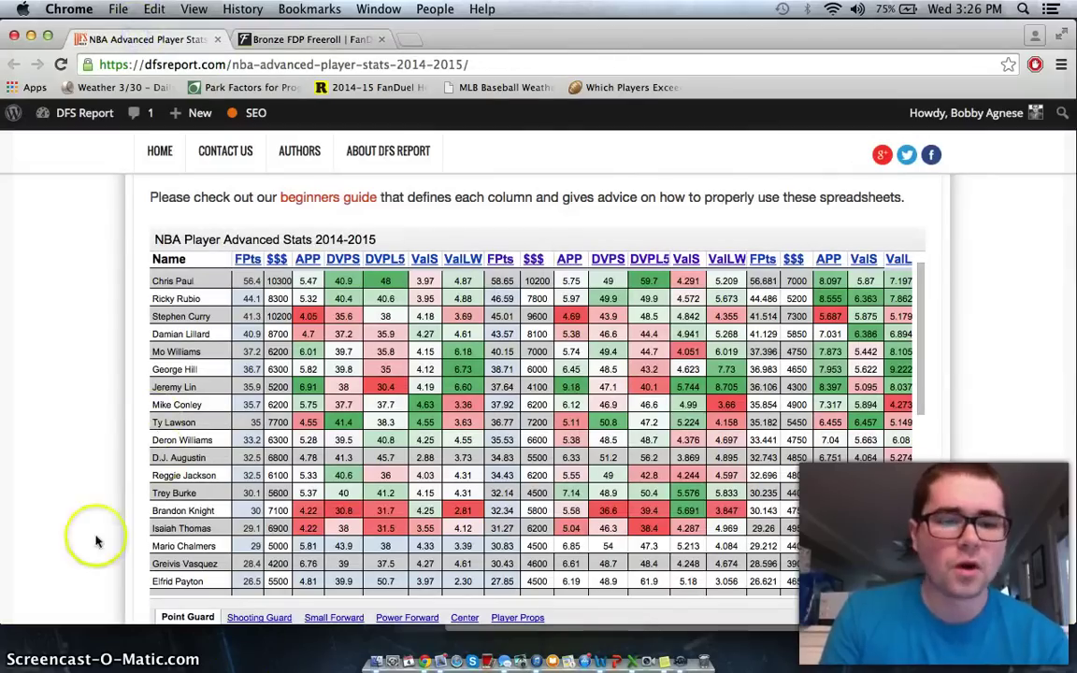
{"action": "scroll", "coordinate": [60, 509], "scroll_direction": "down", "scroll_amount": 2}
{"action": "scroll", "coordinate": [62, 477], "scroll_direction": "up", "scroll_amount": 2}
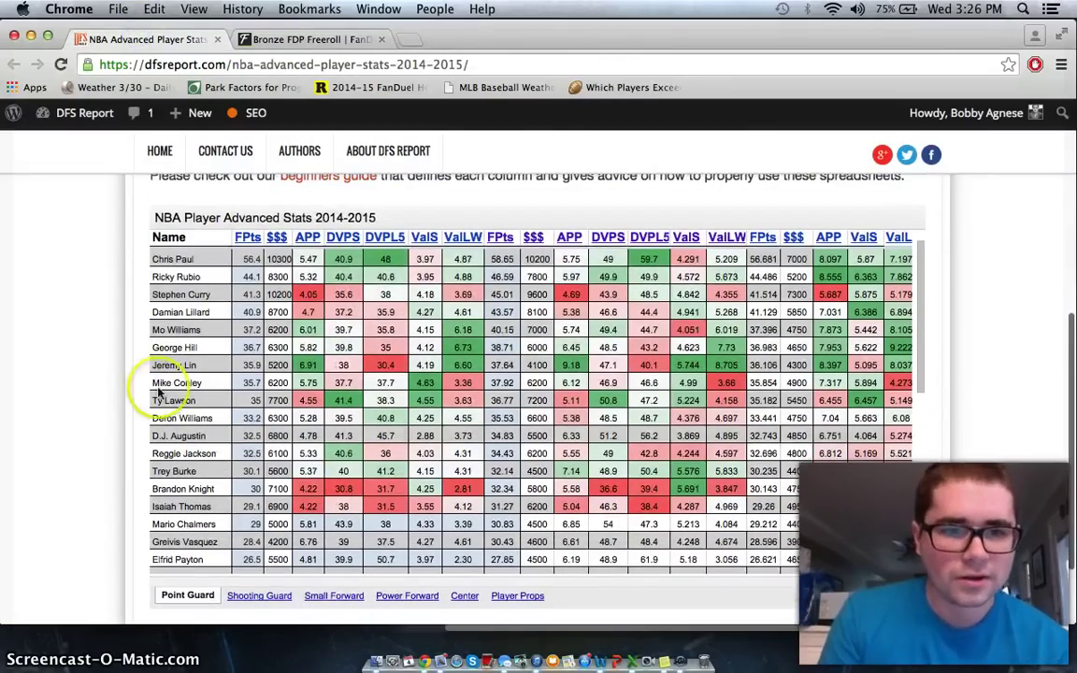
{"action": "left_click", "coordinate": [240, 249]}
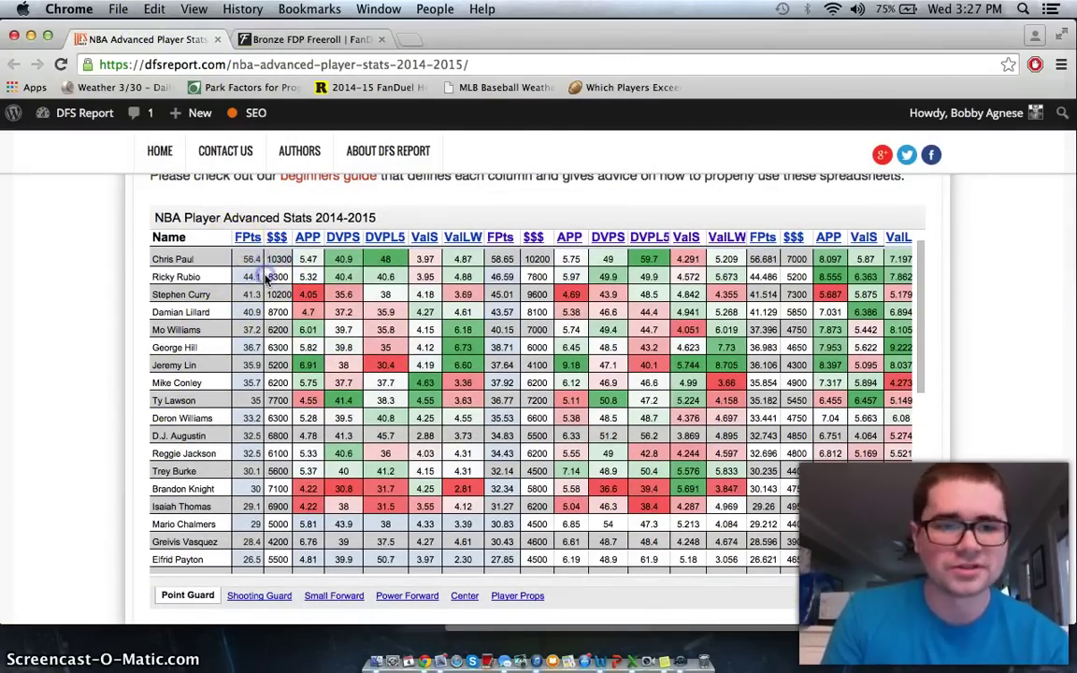
{"action": "left_click_drag", "start_coordinate": [255, 281], "coordinate": [239, 257]}
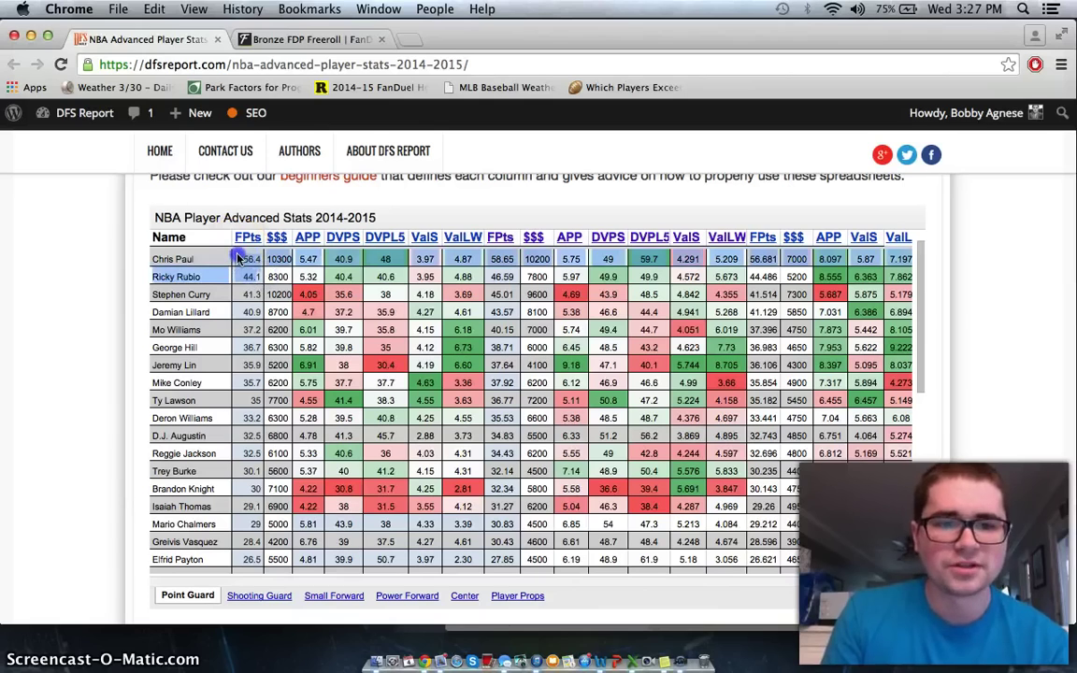
Filter the FanDuel player list to shooting guards and look through the candidates by salary, average points and matchup.
{"action": "left_click", "coordinate": [304, 39]}
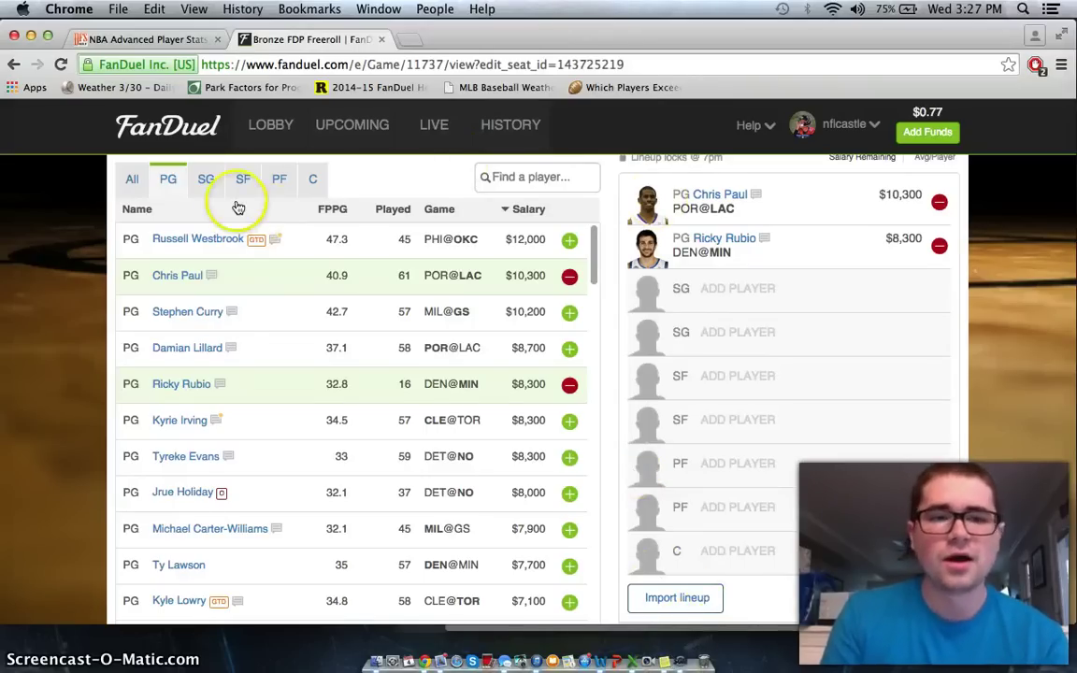
{"action": "left_click", "coordinate": [207, 182]}
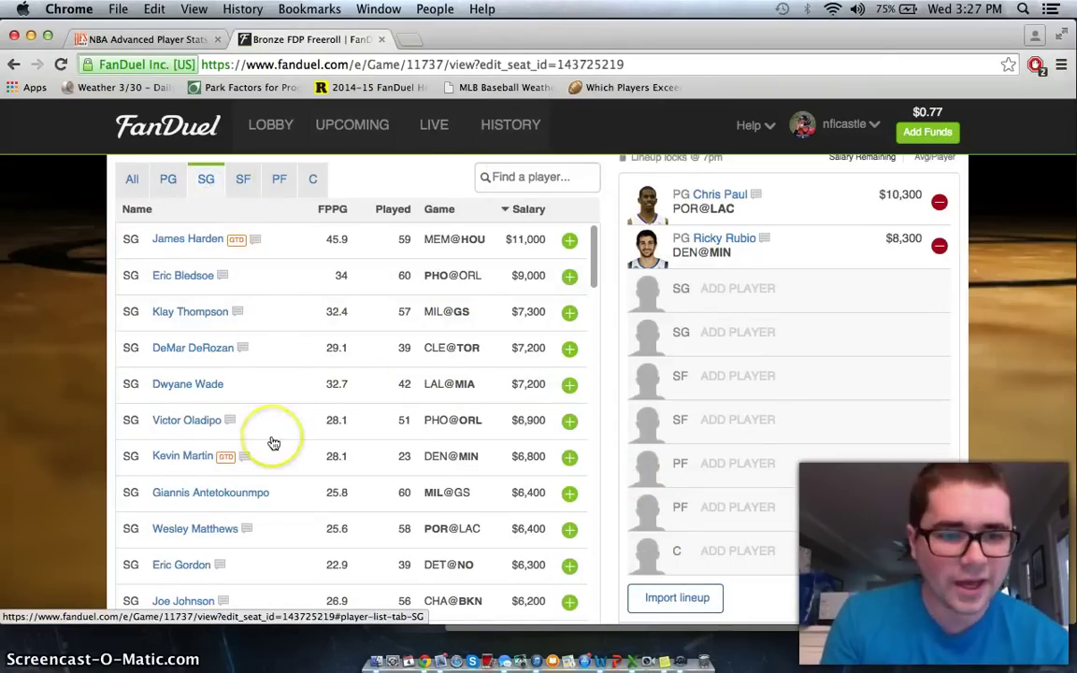
{"action": "scroll", "coordinate": [272, 442], "scroll_direction": "down", "scroll_amount": 1}
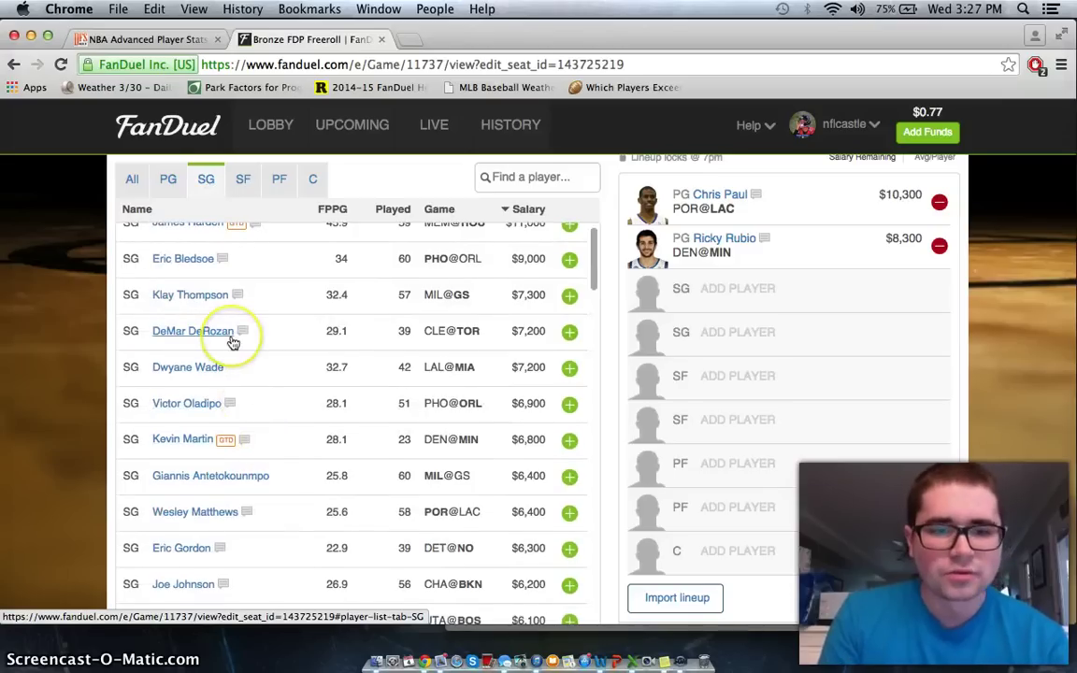
{"action": "scroll", "coordinate": [221, 356], "scroll_direction": "down", "scroll_amount": 1}
{"action": "scroll", "coordinate": [204, 412], "scroll_direction": "down", "scroll_amount": 2}
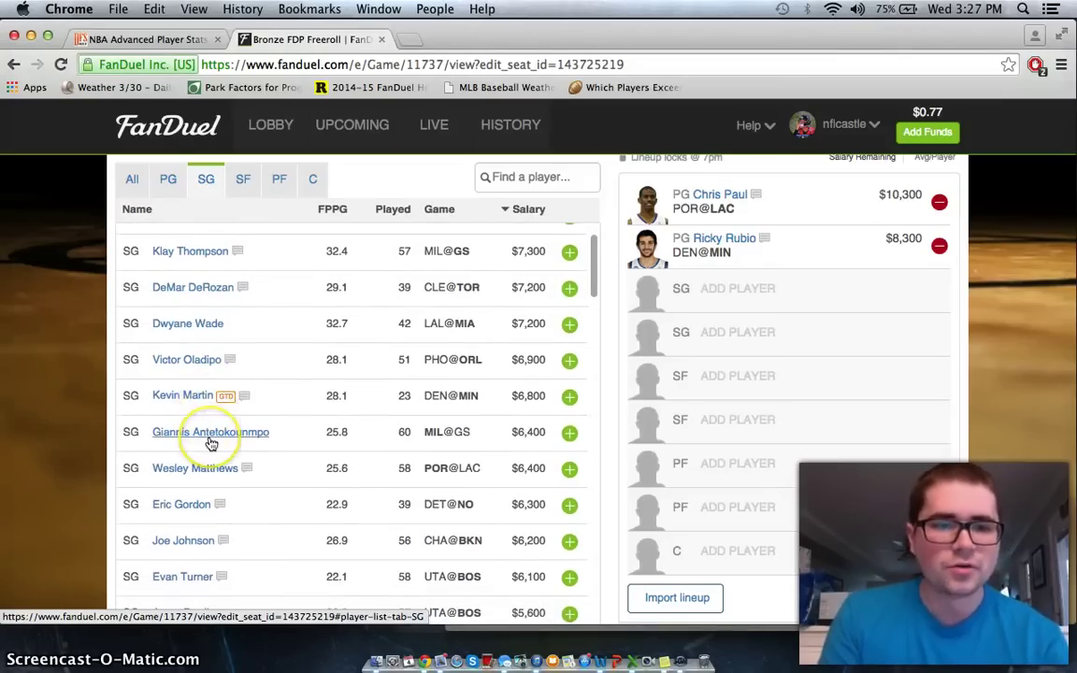
{"action": "scroll", "coordinate": [213, 443], "scroll_direction": "down", "scroll_amount": 10}
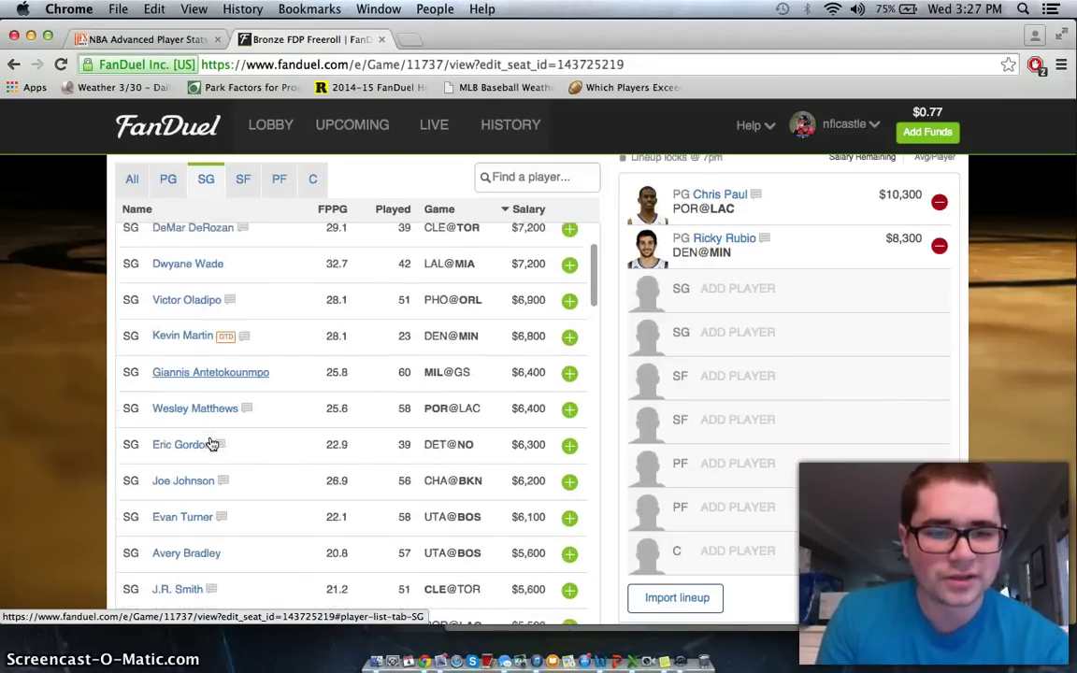
{"action": "scroll", "coordinate": [212, 444], "scroll_direction": "down", "scroll_amount": 7}
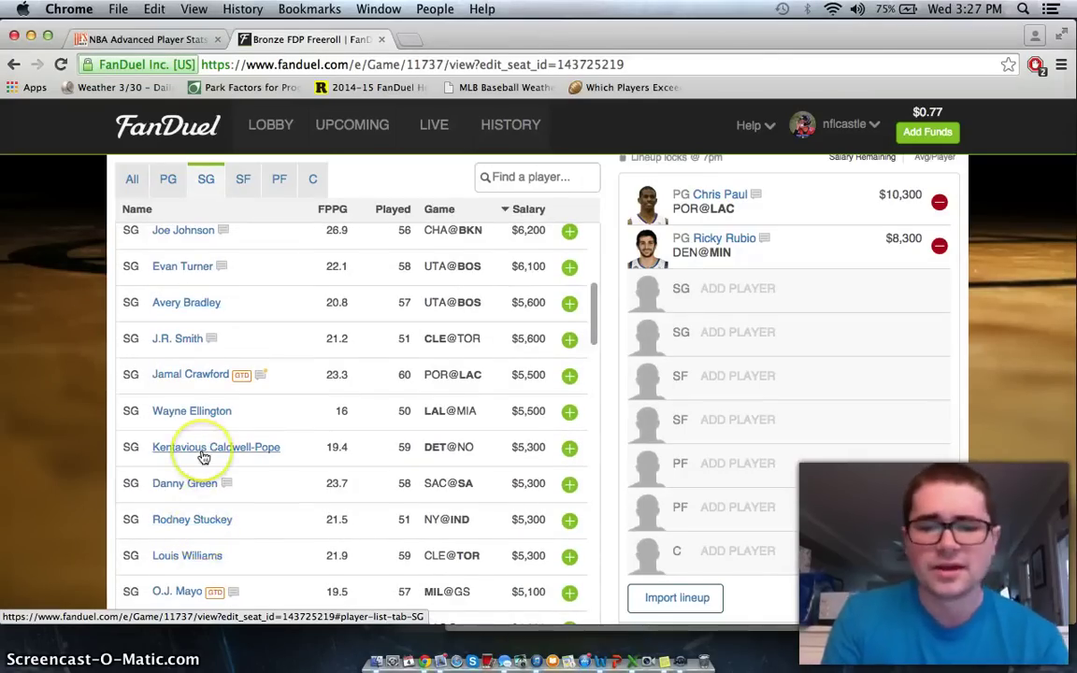
{"action": "scroll", "coordinate": [205, 453], "scroll_direction": "up", "scroll_amount": 8}
{"action": "scroll", "coordinate": [203, 457], "scroll_direction": "up", "scroll_amount": 5}
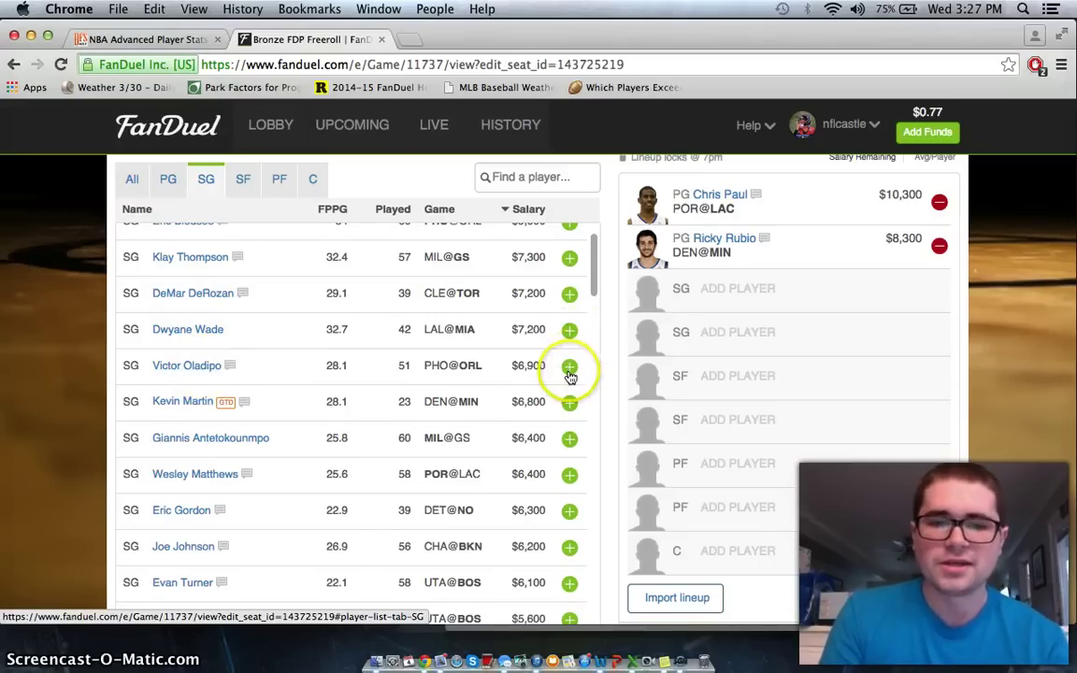
Examine the Shooting Guard sheet of the DFS Report advanced stats table and return to the FanDuel contest.
{"action": "left_click", "coordinate": [145, 40]}
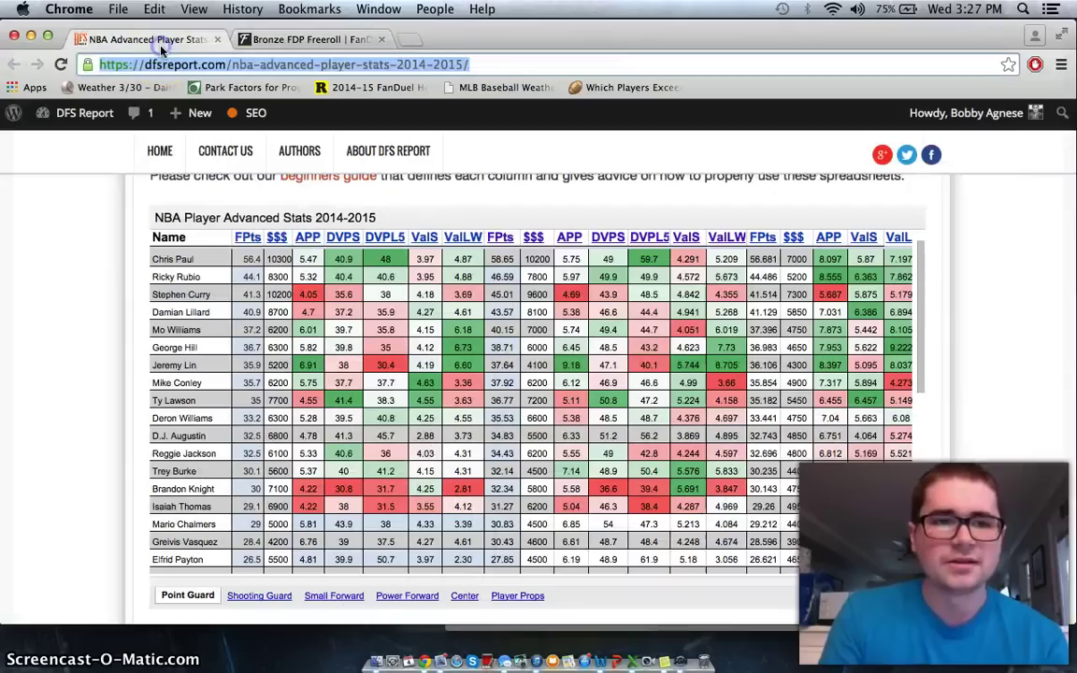
{"action": "left_click", "coordinate": [278, 601]}
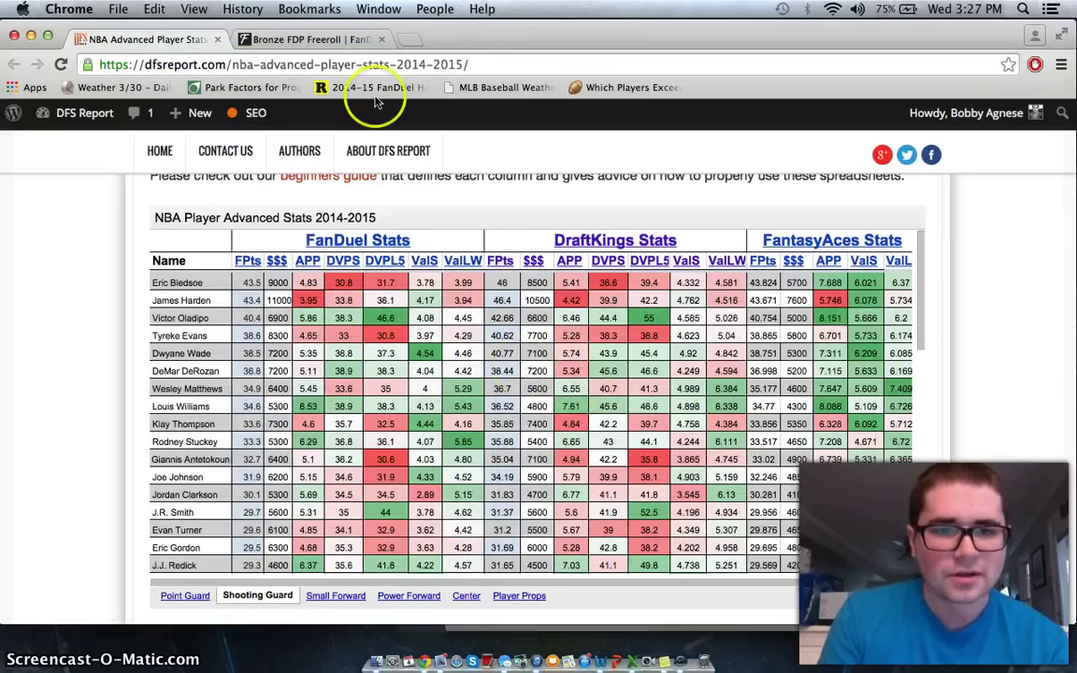
{"action": "left_click", "coordinate": [310, 39]}
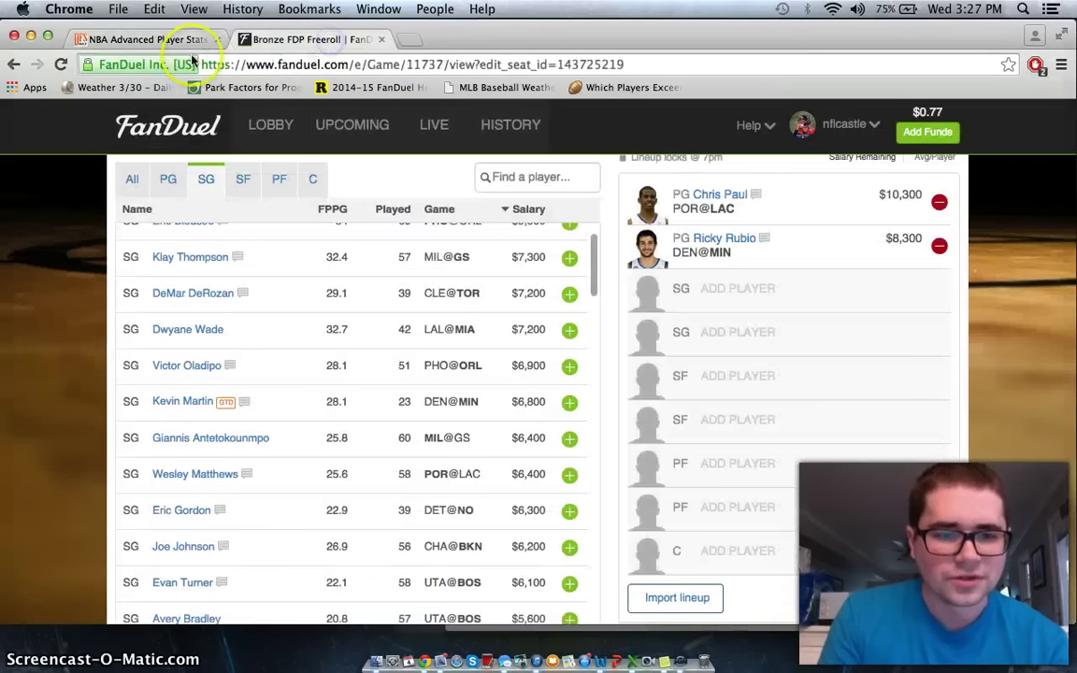
Recheck the Shooting Guard sheet in the DFS Report advanced stats and return to the FanDuel contest.
{"action": "left_click", "coordinate": [138, 40]}
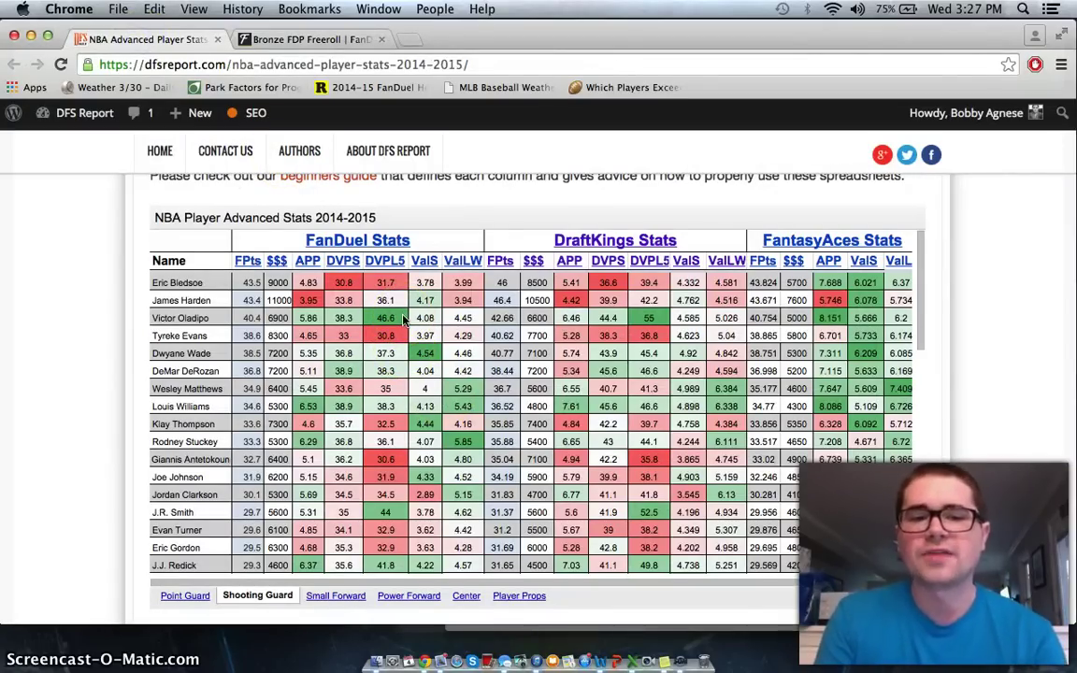
{"action": "left_click", "coordinate": [273, 38]}
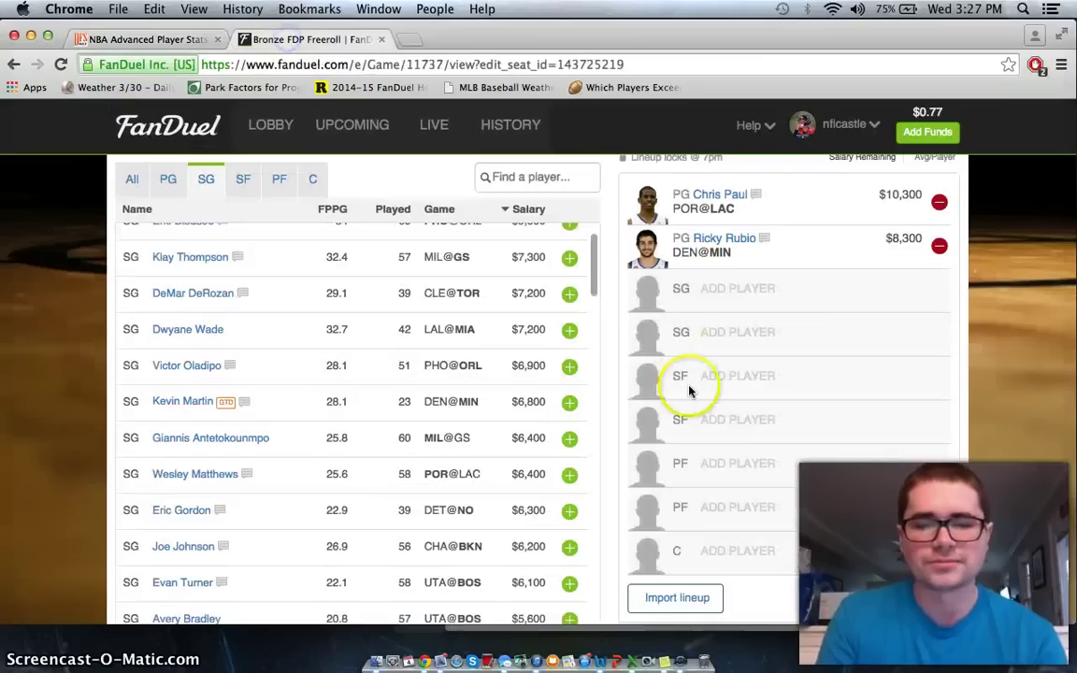
{"action": "scroll", "coordinate": [689, 391], "scroll_direction": "up", "scroll_amount": 1}
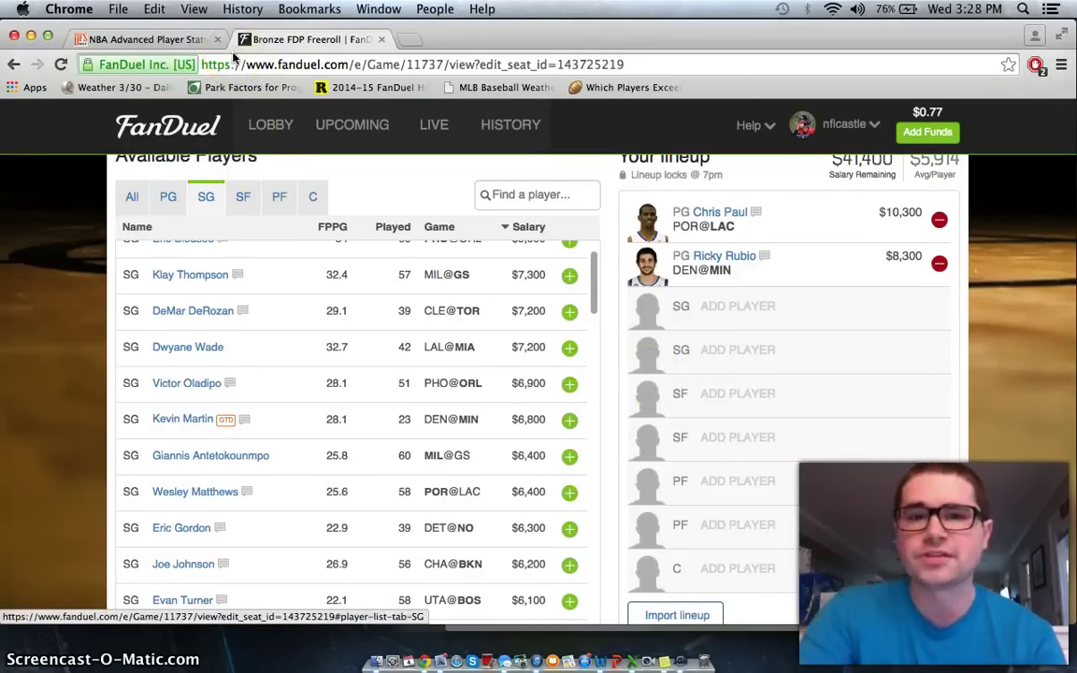
Compare the available small forwards, power forwards and centers in the FanDuel player list.
{"action": "left_click", "coordinate": [244, 196]}
{"action": "left_click", "coordinate": [283, 197]}
{"action": "left_click", "coordinate": [309, 196]}
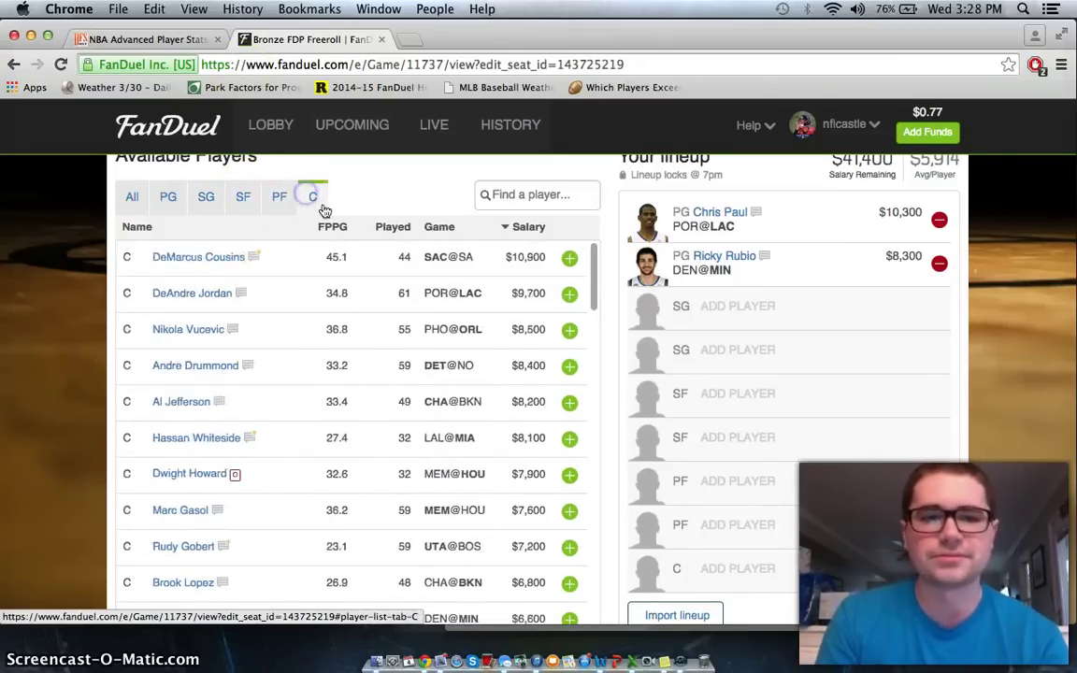
{"action": "left_click", "coordinate": [274, 198]}
{"action": "left_click", "coordinate": [243, 197]}
{"action": "left_click", "coordinate": [280, 197]}
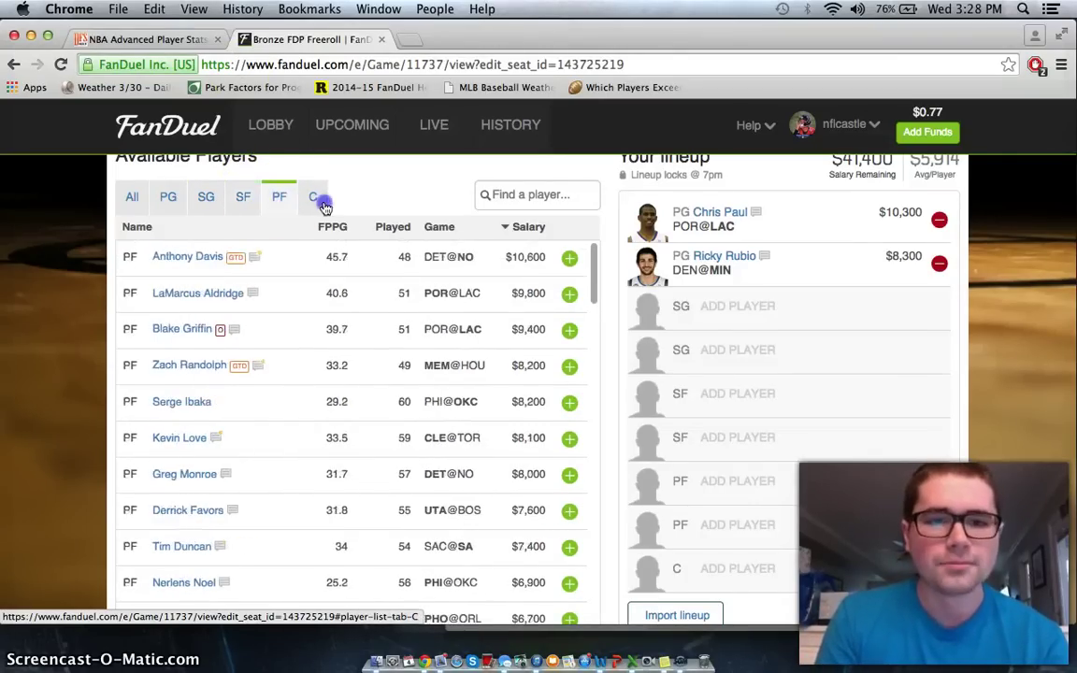
{"action": "left_click", "coordinate": [313, 198]}
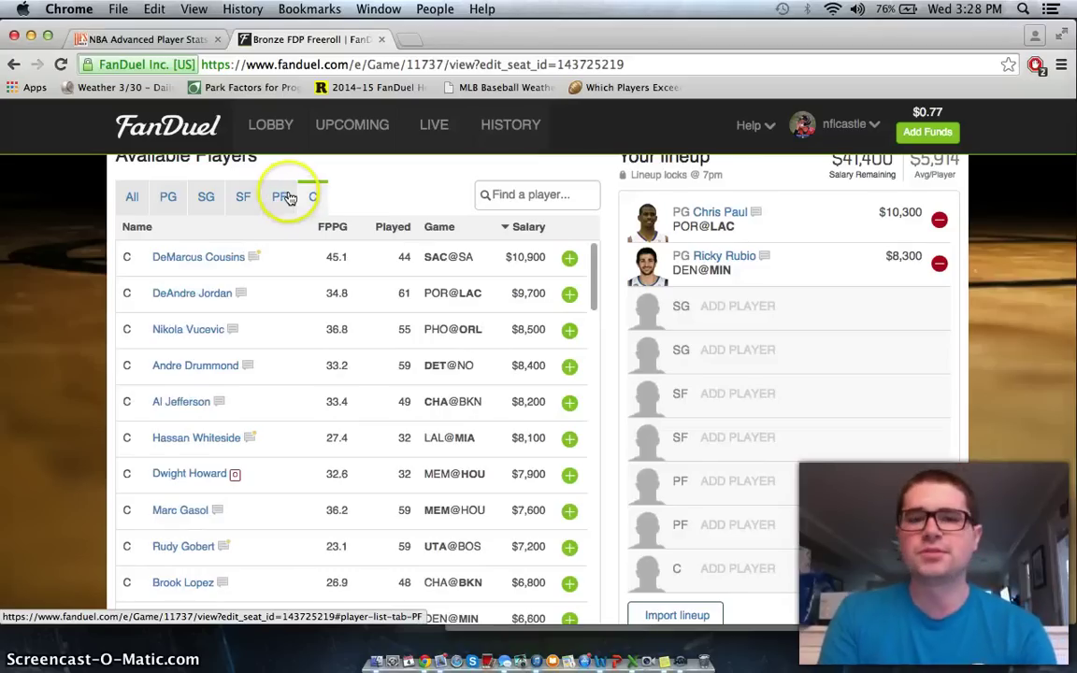
{"action": "left_click", "coordinate": [312, 200]}
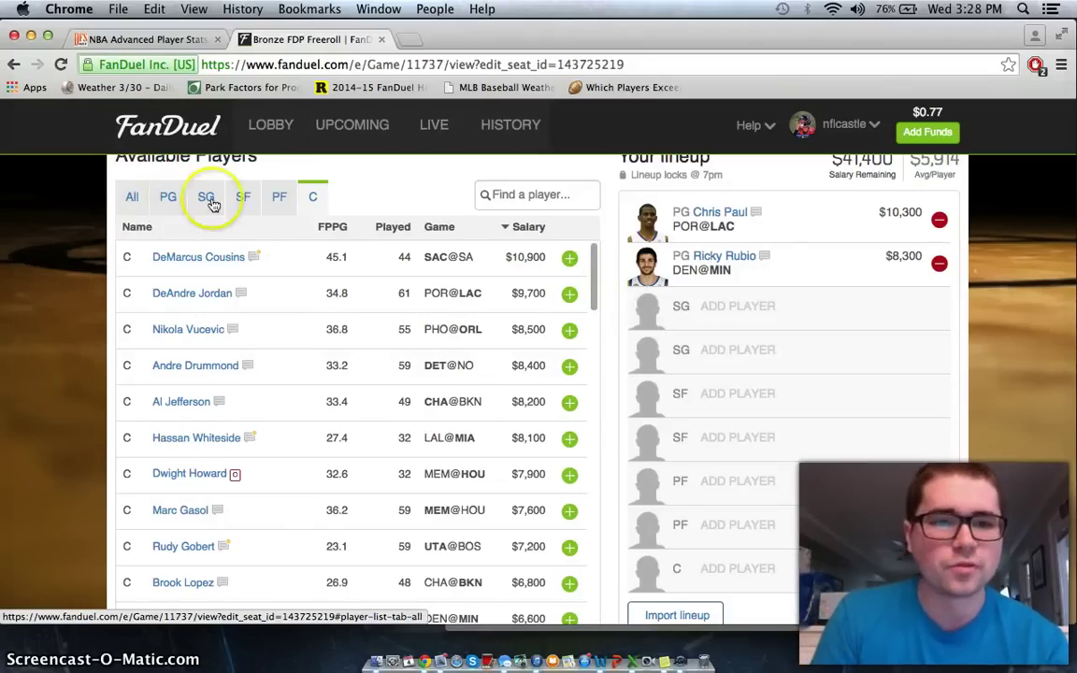
Review the top-salaried small forwards in the player list, ending with the list filtered to centers.
{"action": "left_click", "coordinate": [252, 199]}
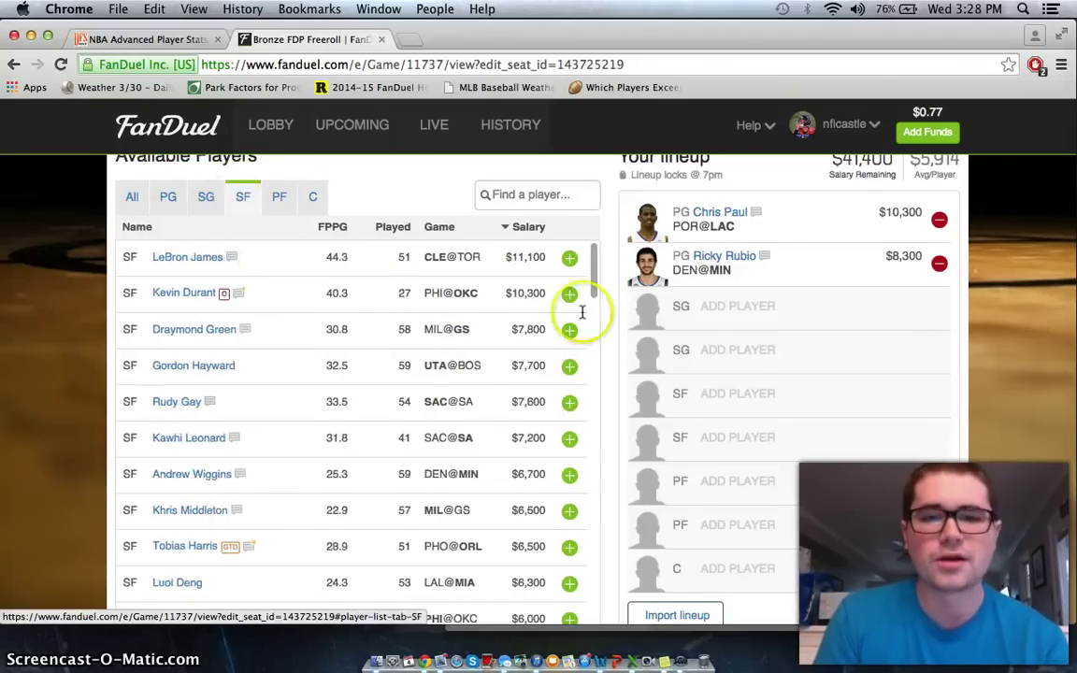
{"action": "scroll", "coordinate": [591, 348], "scroll_direction": "down", "scroll_amount": 1}
{"action": "scroll", "coordinate": [591, 348], "scroll_direction": "up", "scroll_amount": 2}
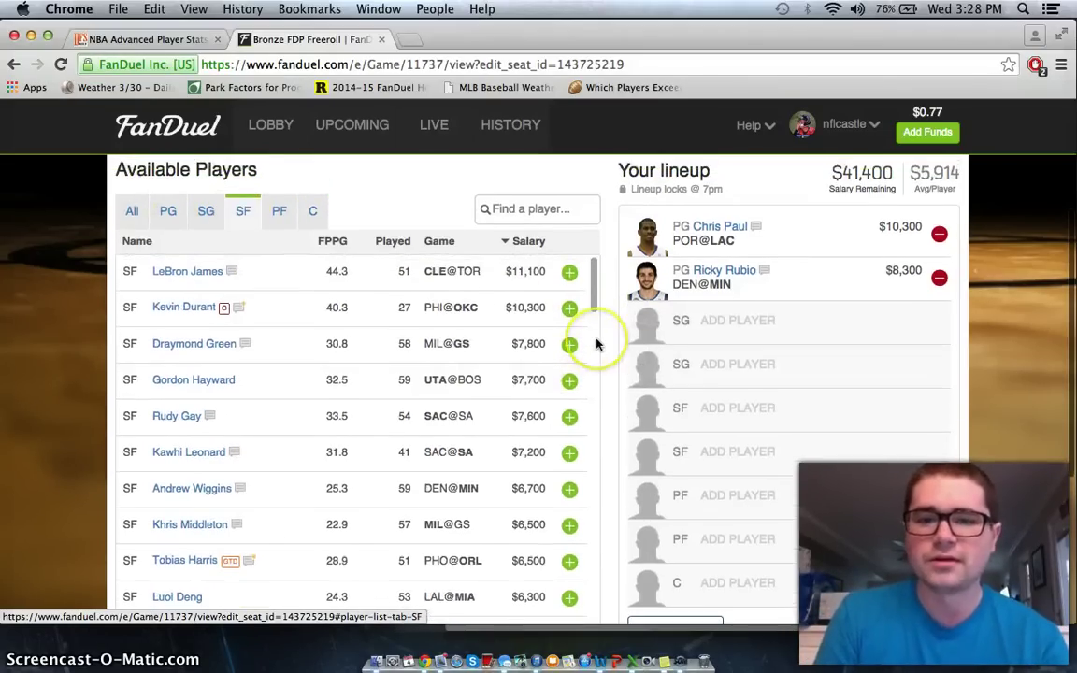
{"action": "scroll", "coordinate": [596, 344], "scroll_direction": "up", "scroll_amount": 1}
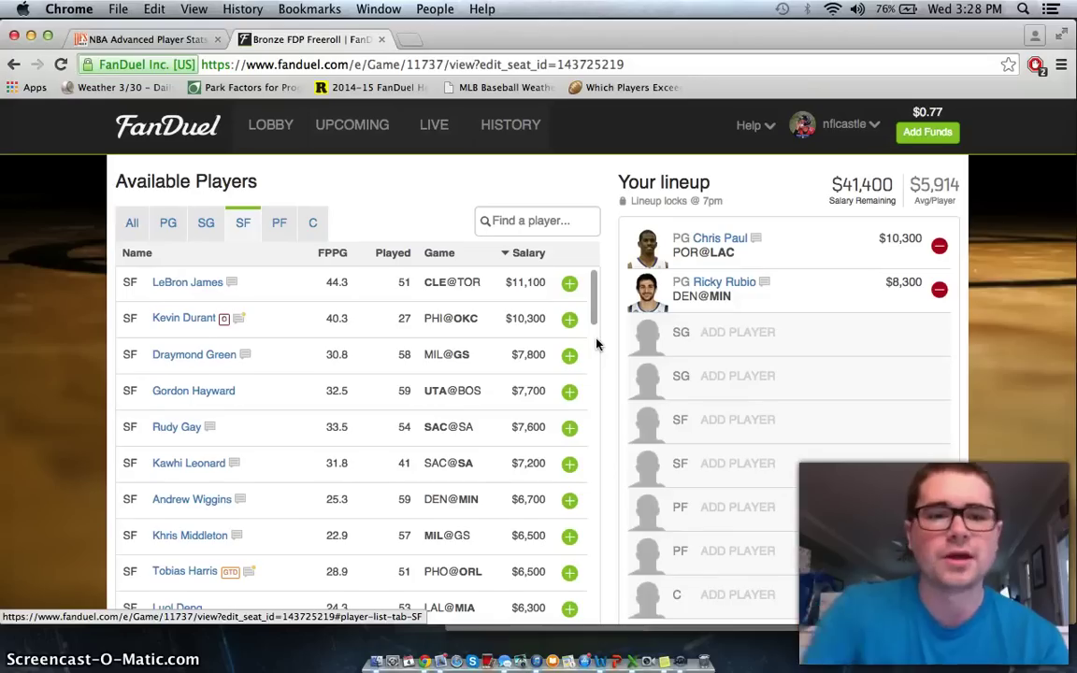
{"action": "left_click", "coordinate": [312, 224]}
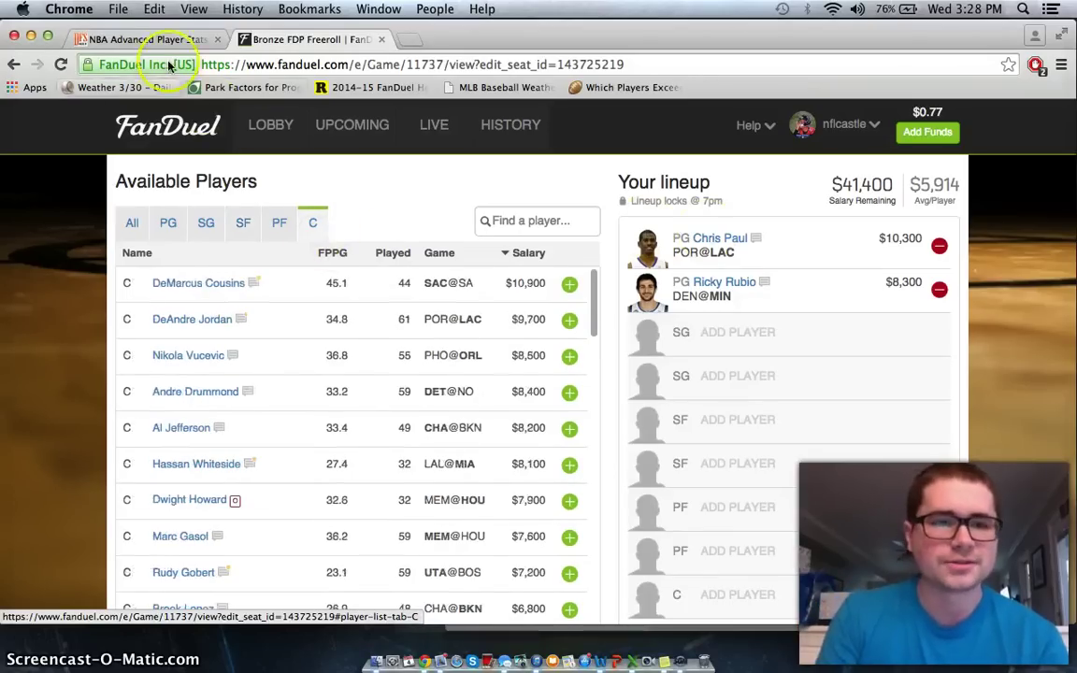
Switch to the DFS Report advanced stats page and review the definitions of its FPts, APP, DVP and VAL columns.
{"action": "left_click", "coordinate": [142, 39]}
{"action": "scroll", "coordinate": [250, 284], "scroll_direction": "up", "scroll_amount": 5}
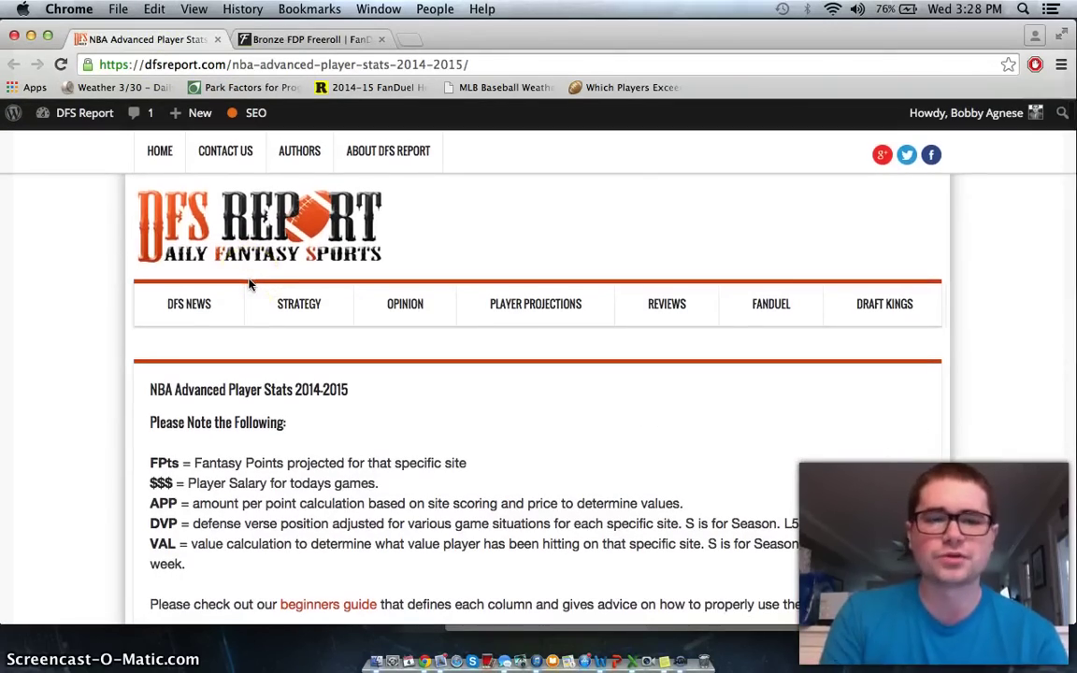
{"action": "scroll", "coordinate": [93, 307], "scroll_direction": "down", "scroll_amount": 5}
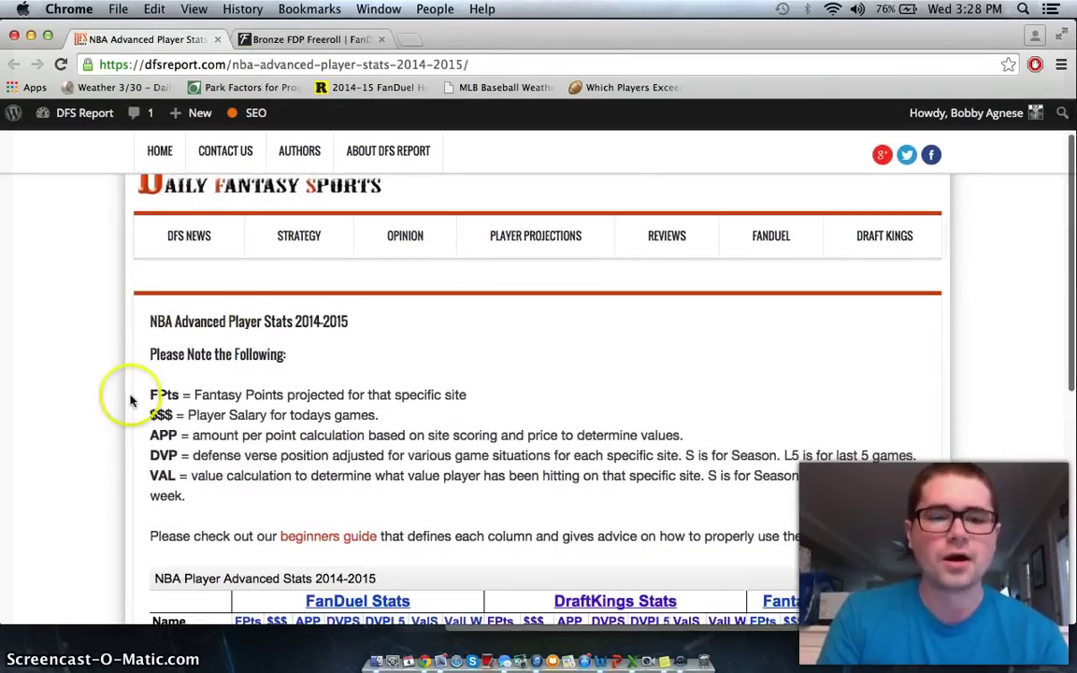
{"action": "scroll", "coordinate": [147, 404], "scroll_direction": "up", "scroll_amount": 5}
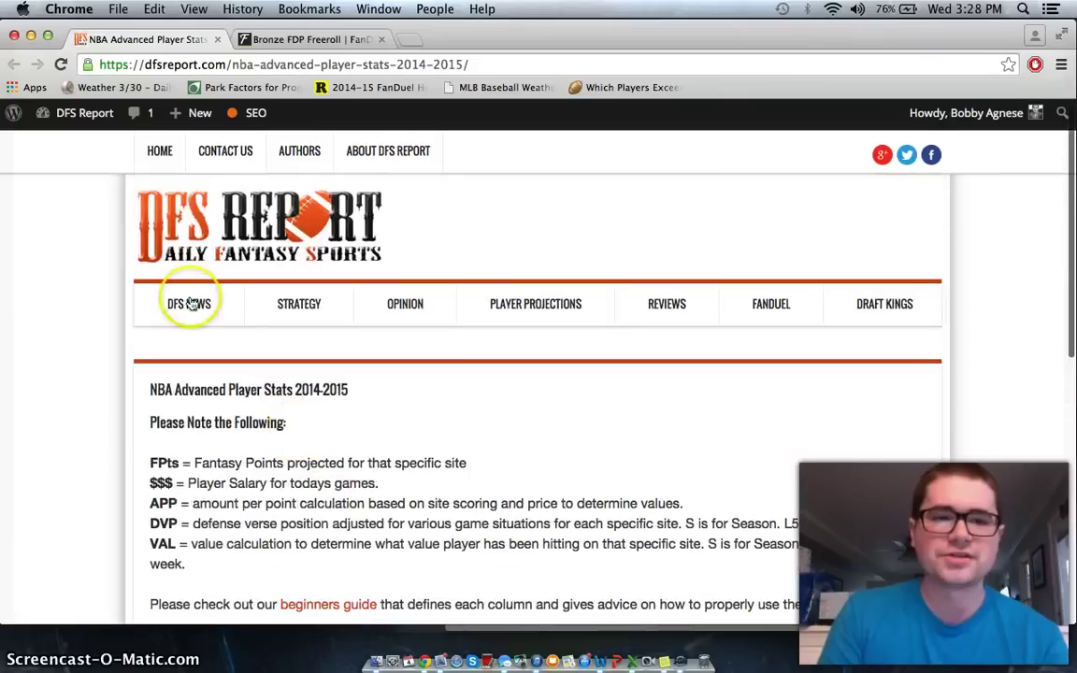
Open the DFS News section and look through the recent daily plays and standard deviation articles.
{"action": "left_click", "coordinate": [190, 303]}
{"action": "left_click", "coordinate": [348, 161]}
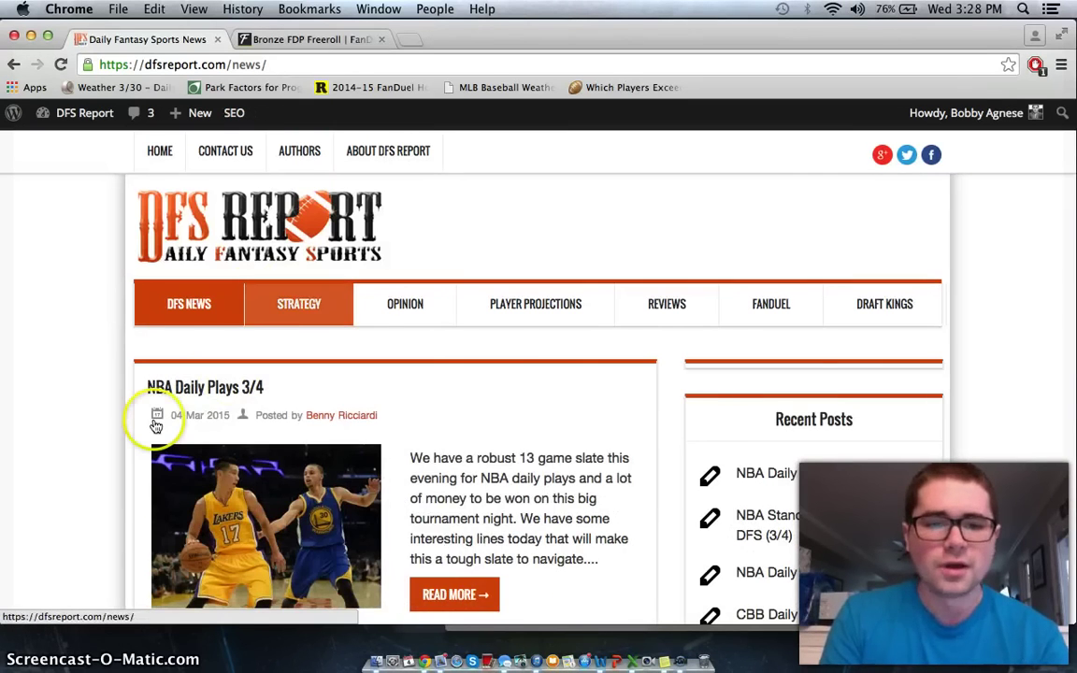
{"action": "scroll", "coordinate": [87, 480], "scroll_direction": "down", "scroll_amount": 2}
{"action": "scroll", "coordinate": [87, 480], "scroll_direction": "down", "scroll_amount": 5}
{"action": "scroll", "coordinate": [87, 480], "scroll_direction": "up", "scroll_amount": 1}
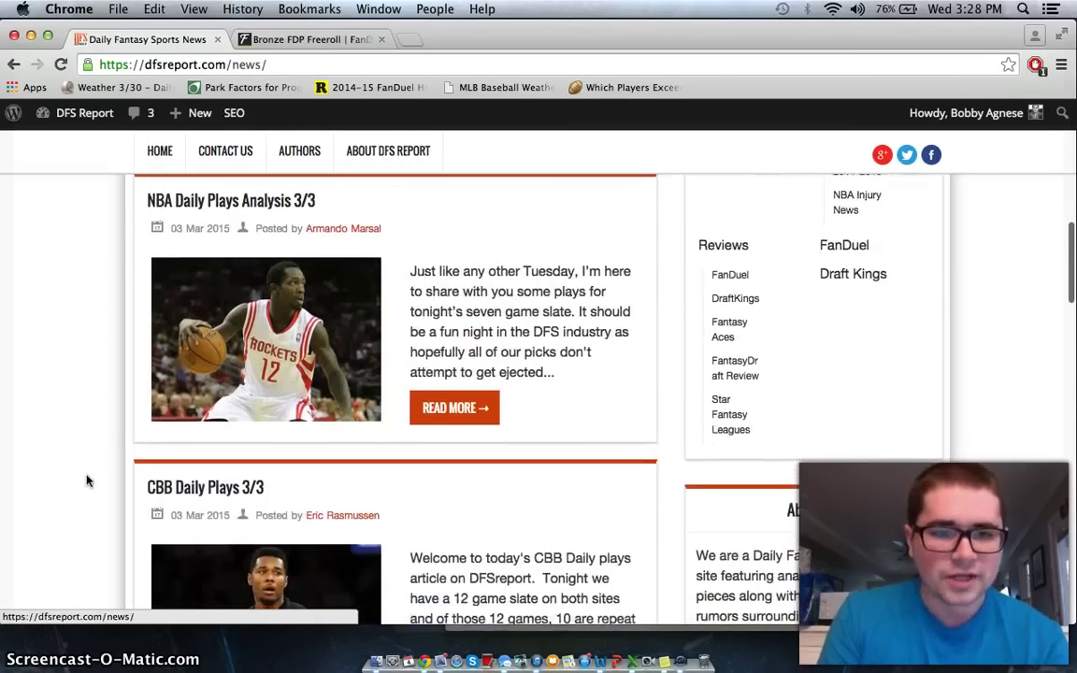
{"action": "scroll", "coordinate": [87, 480], "scroll_direction": "up", "scroll_amount": 6}
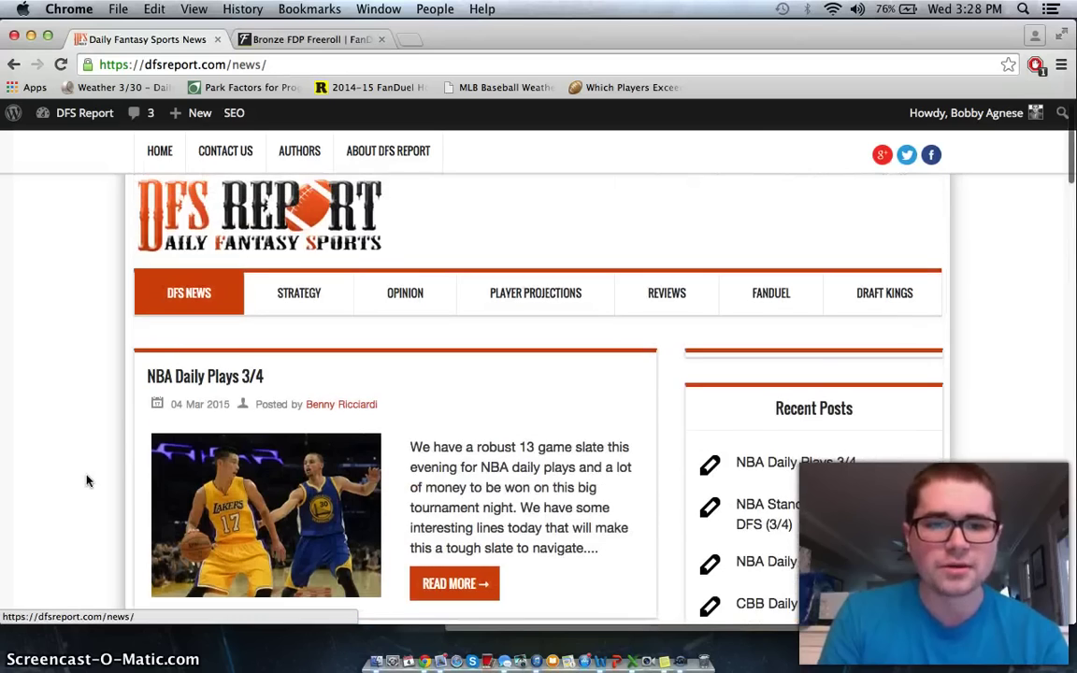
{"action": "scroll", "coordinate": [87, 479], "scroll_direction": "down", "scroll_amount": 4}
{"action": "scroll", "coordinate": [87, 480], "scroll_direction": "down", "scroll_amount": 9}
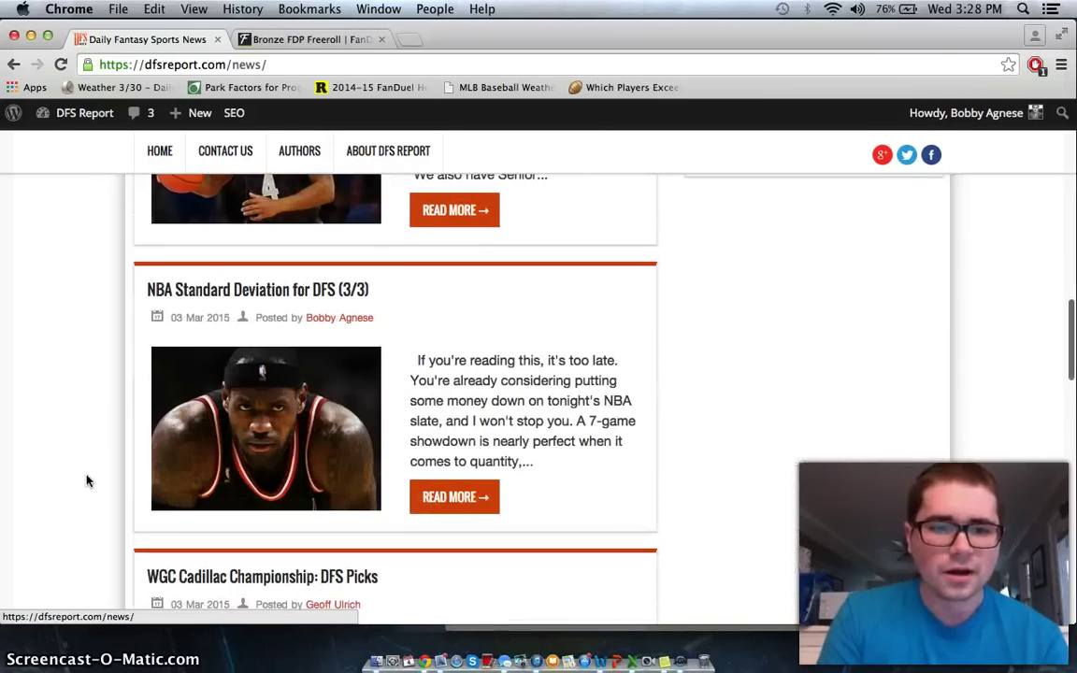
{"action": "scroll", "coordinate": [271, 378], "scroll_direction": "up", "scroll_amount": 10}
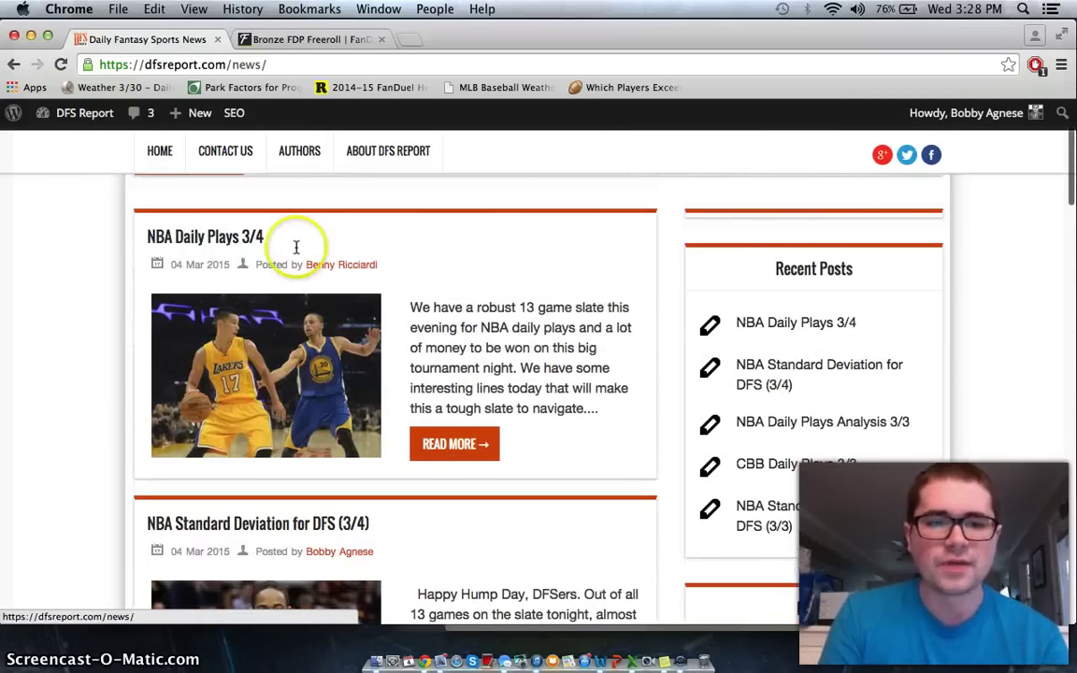
Open the NBA Daily Plays 3/4 article and skim its Point Guard recommendations.
{"action": "left_click", "coordinate": [385, 320]}
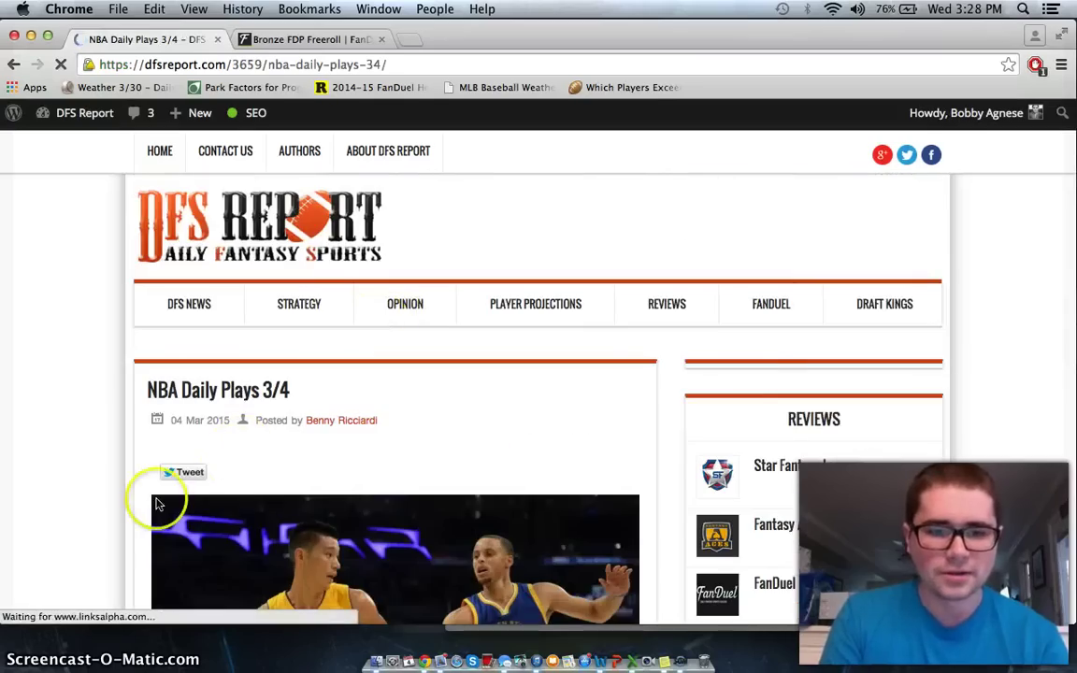
{"action": "scroll", "coordinate": [157, 500], "scroll_direction": "down", "scroll_amount": 5}
{"action": "scroll", "coordinate": [150, 502], "scroll_direction": "down", "scroll_amount": 10}
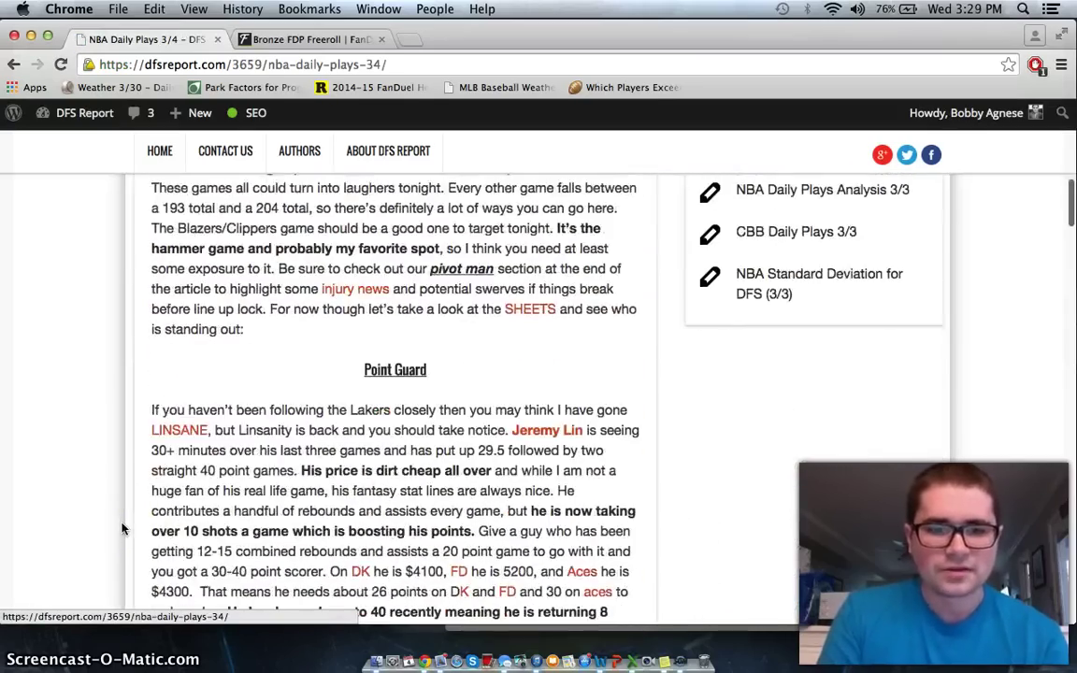
{"action": "scroll", "coordinate": [122, 529], "scroll_direction": "down", "scroll_amount": 10}
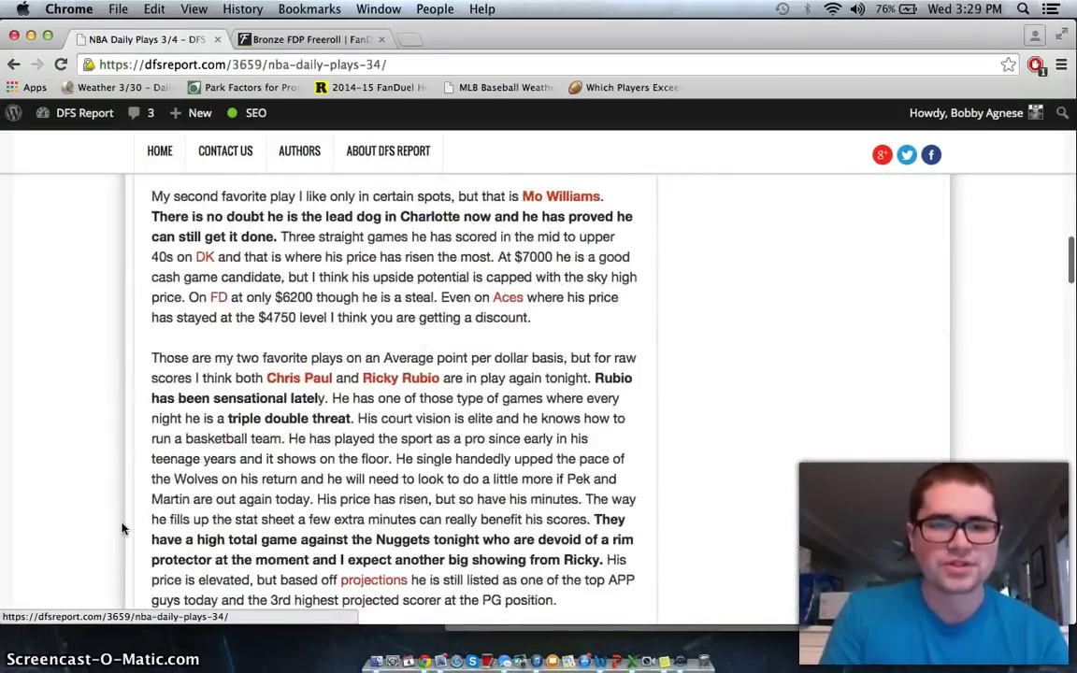
{"action": "scroll", "coordinate": [122, 529], "scroll_direction": "up", "scroll_amount": 15}
{"action": "scroll", "coordinate": [122, 530], "scroll_direction": "up", "scroll_amount": 5}
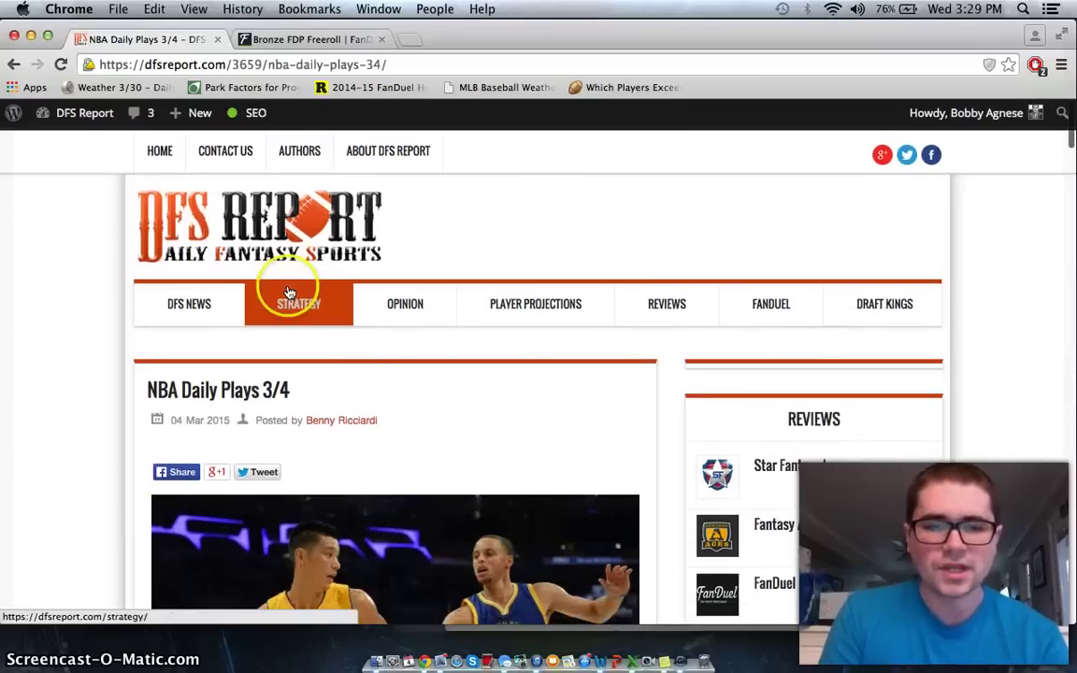
Find the NBA Standard Deviation for DFS (3/4) article in the Strategy section and open it.
{"action": "left_click", "coordinate": [286, 292]}
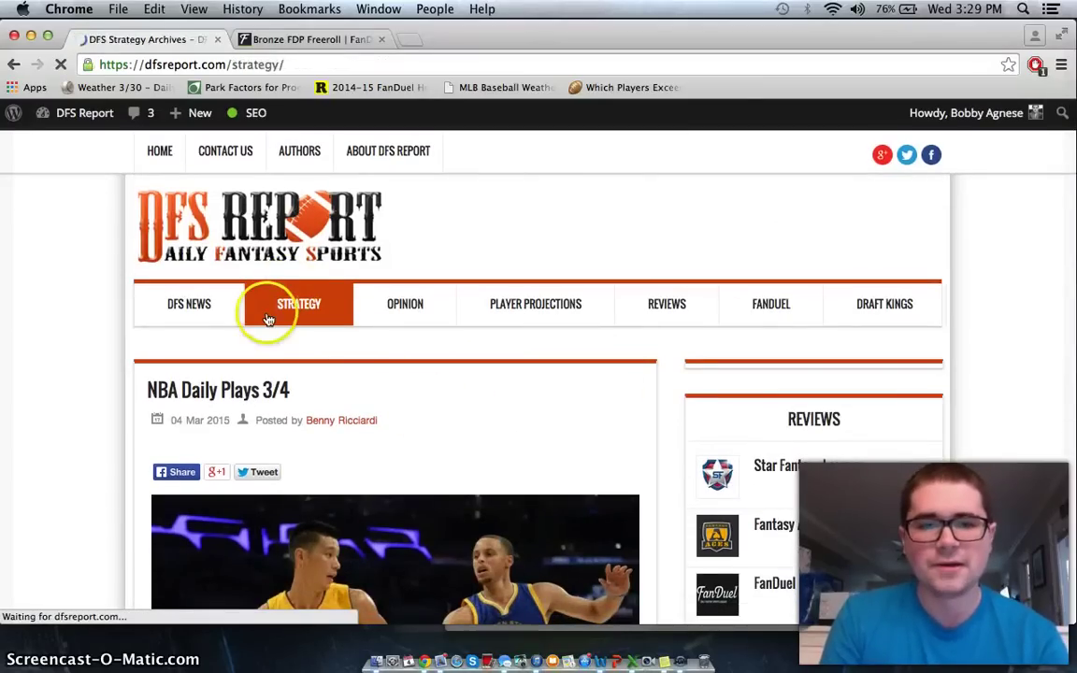
{"action": "scroll", "coordinate": [47, 421], "scroll_direction": "down", "scroll_amount": 2}
{"action": "scroll", "coordinate": [45, 424], "scroll_direction": "down", "scroll_amount": 10}
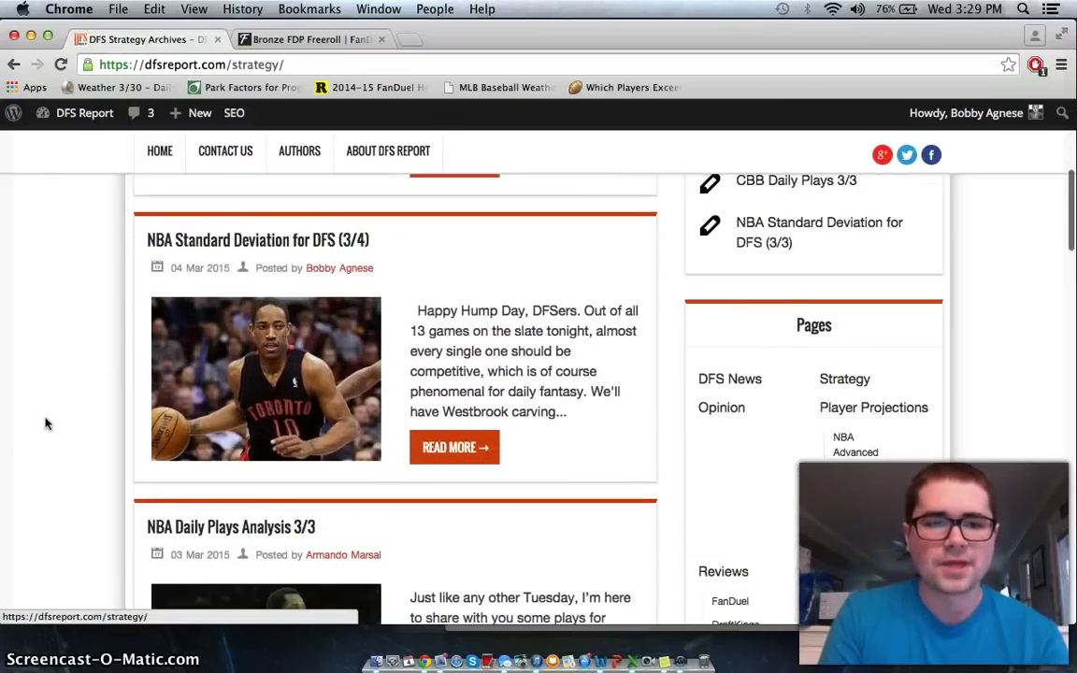
{"action": "left_click", "coordinate": [323, 213]}
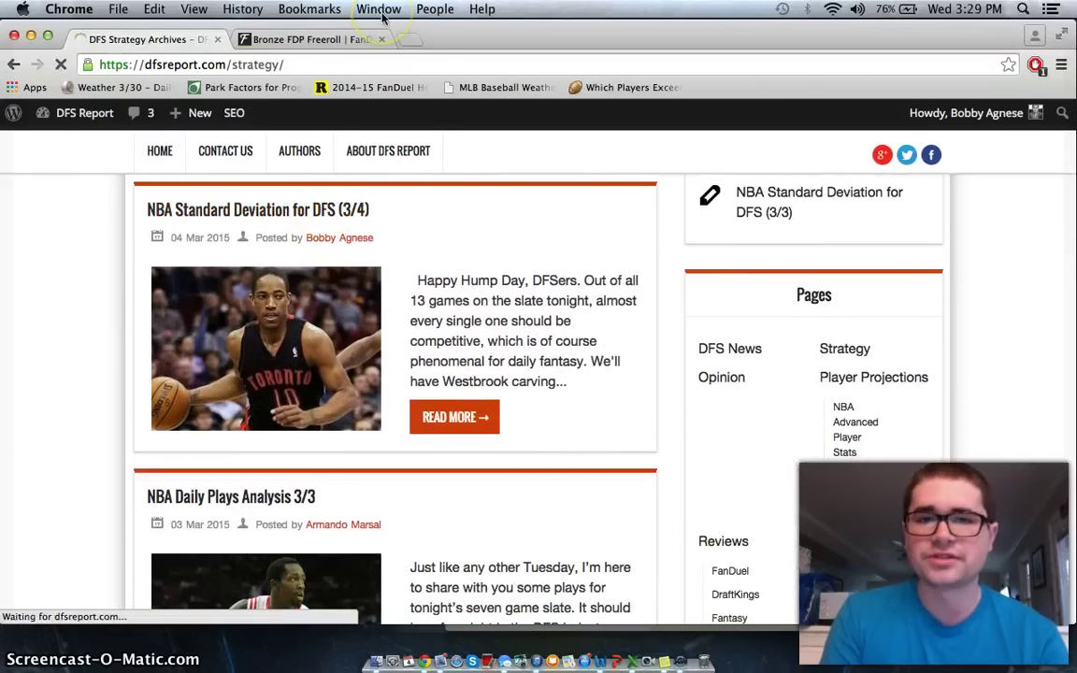
Examine the article's Cash Plays and Tournament Plays lists with each player's SD score.
{"action": "scroll", "coordinate": [402, 247], "scroll_direction": "down", "scroll_amount": 8}
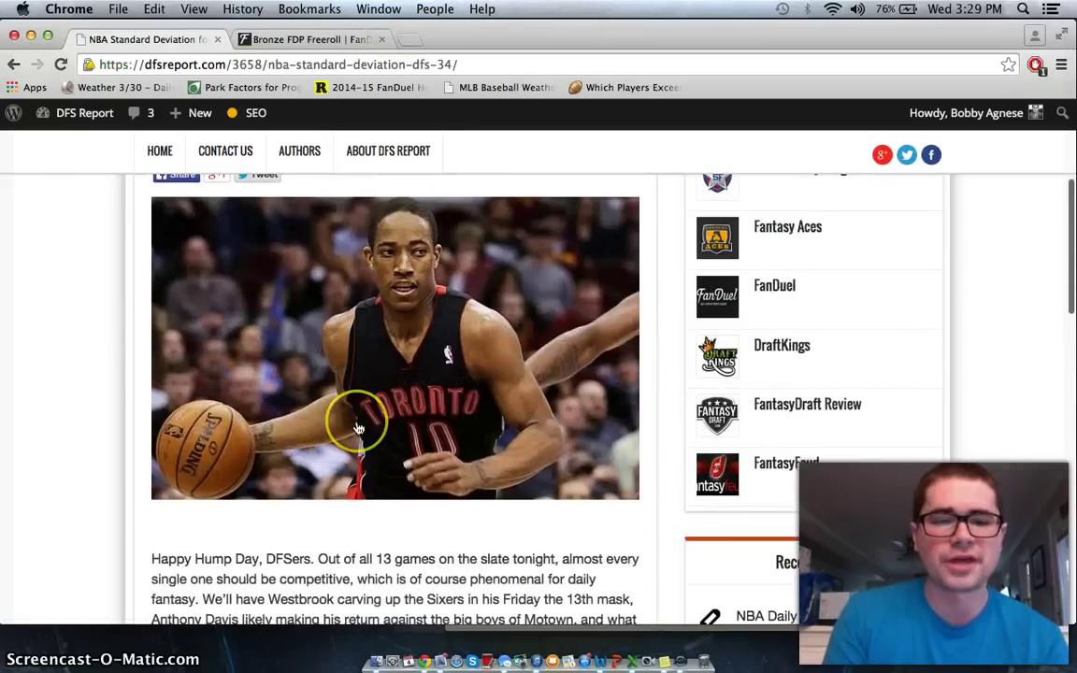
{"action": "scroll", "coordinate": [358, 428], "scroll_direction": "down", "scroll_amount": 10}
{"action": "scroll", "coordinate": [358, 428], "scroll_direction": "up", "scroll_amount": 2}
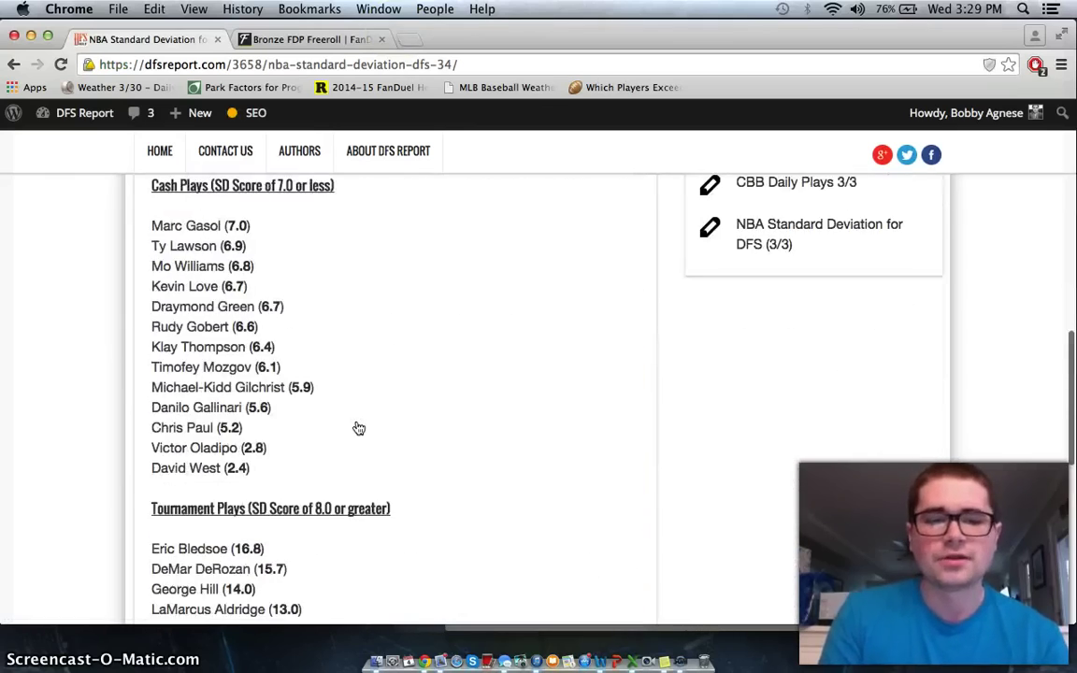
{"action": "scroll", "coordinate": [358, 429], "scroll_direction": "down", "scroll_amount": 3}
{"action": "scroll", "coordinate": [358, 428], "scroll_direction": "up", "scroll_amount": 3}
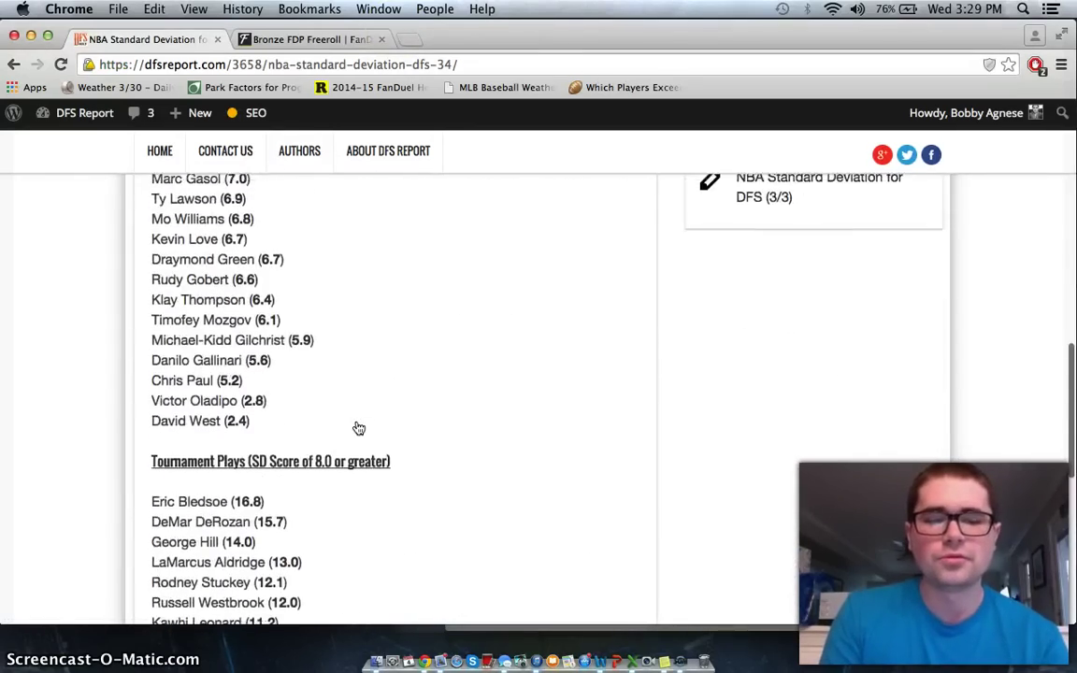
{"action": "scroll", "coordinate": [359, 428], "scroll_direction": "up", "scroll_amount": 3}
{"action": "scroll", "coordinate": [359, 429], "scroll_direction": "down", "scroll_amount": 2}
{"action": "scroll", "coordinate": [358, 428], "scroll_direction": "up", "scroll_amount": 3}
{"action": "scroll", "coordinate": [358, 429], "scroll_direction": "down", "scroll_amount": 1}
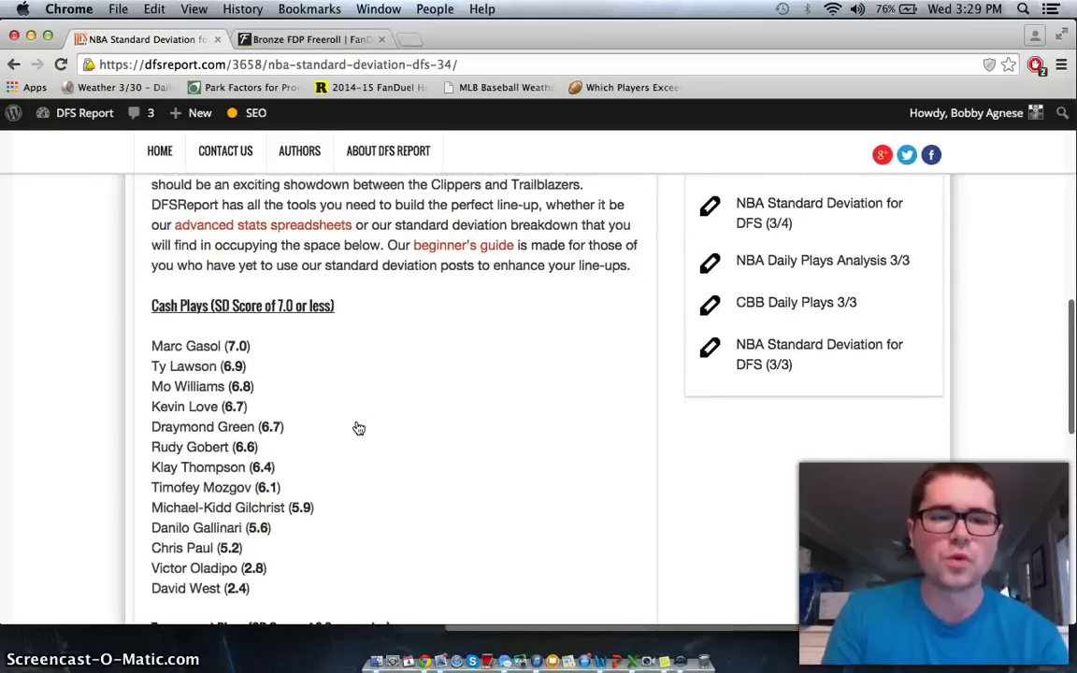
{"action": "scroll", "coordinate": [327, 440], "scroll_direction": "down", "scroll_amount": 2}
{"action": "scroll", "coordinate": [295, 449], "scroll_direction": "up", "scroll_amount": 1}
{"action": "scroll", "coordinate": [297, 463], "scroll_direction": "down", "scroll_amount": 4}
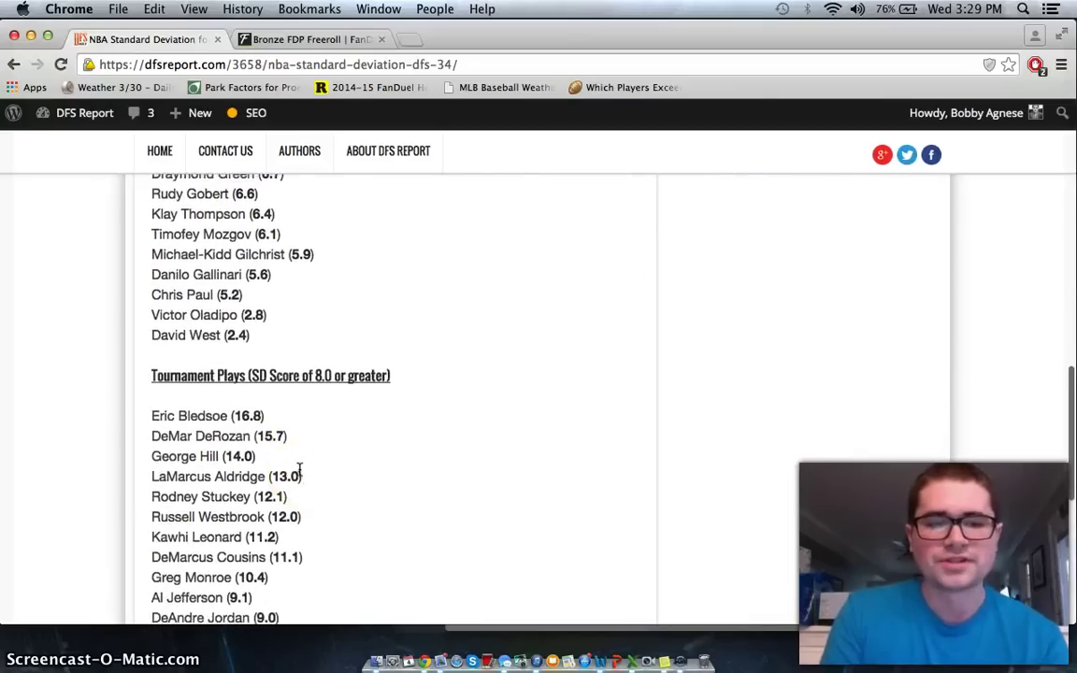
{"action": "scroll", "coordinate": [299, 470], "scroll_direction": "up", "scroll_amount": 5}
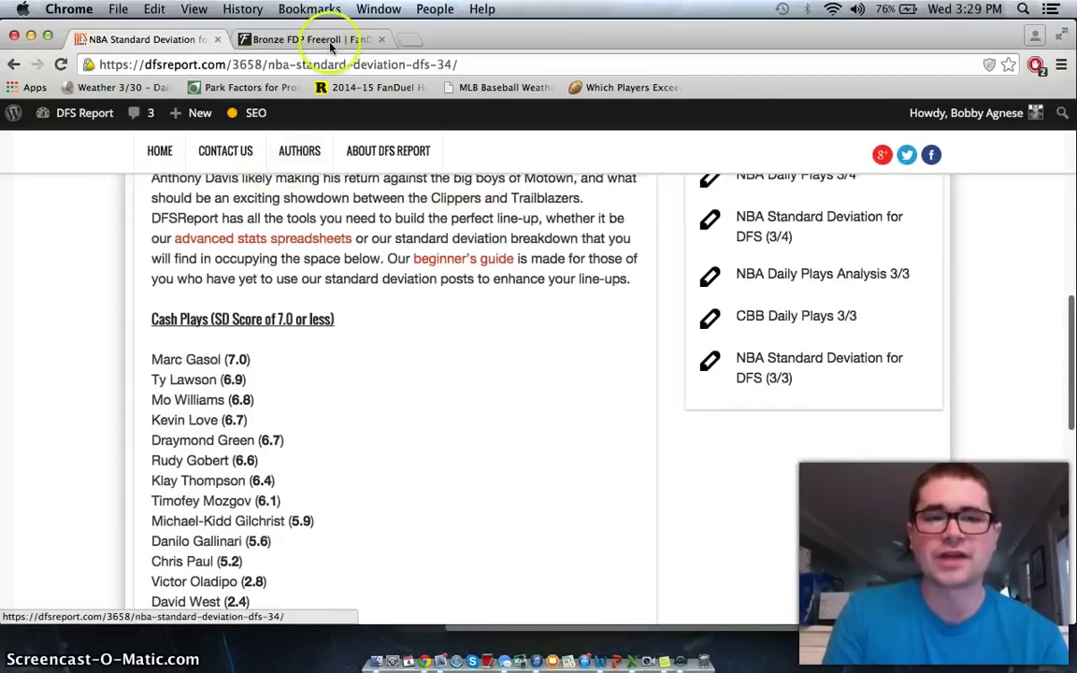
Compare the cash plays with tournament plays such as Eric Bledsoe, and return to the FanDuel contest.
{"action": "scroll", "coordinate": [328, 245], "scroll_direction": "down", "scroll_amount": 1}
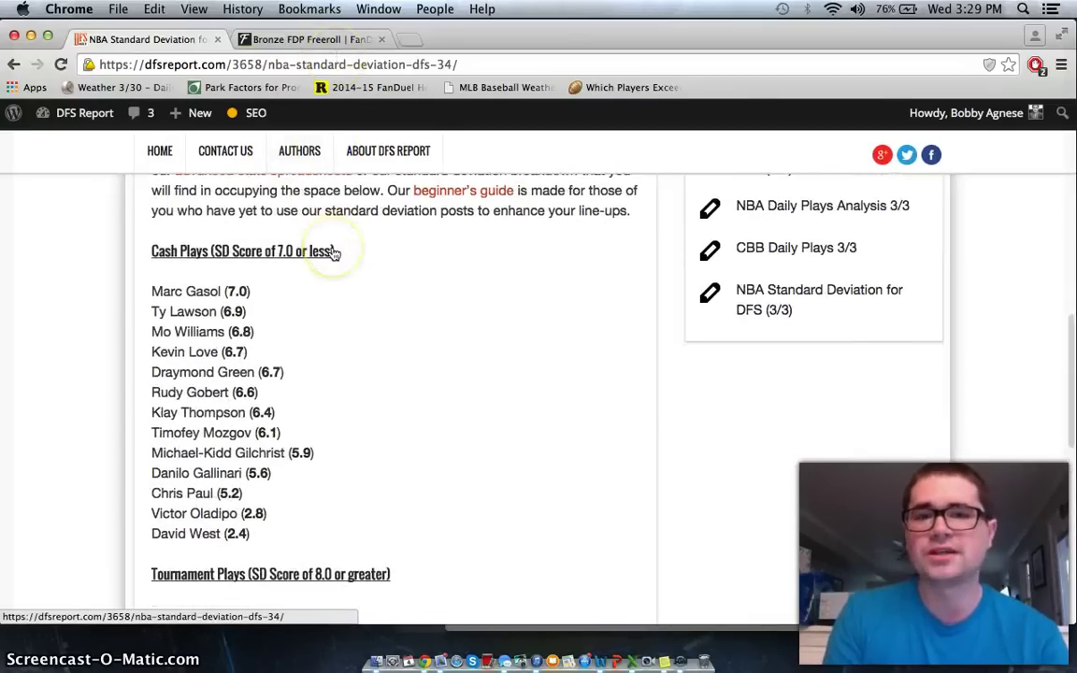
{"action": "scroll", "coordinate": [284, 154], "scroll_direction": "down", "scroll_amount": 2}
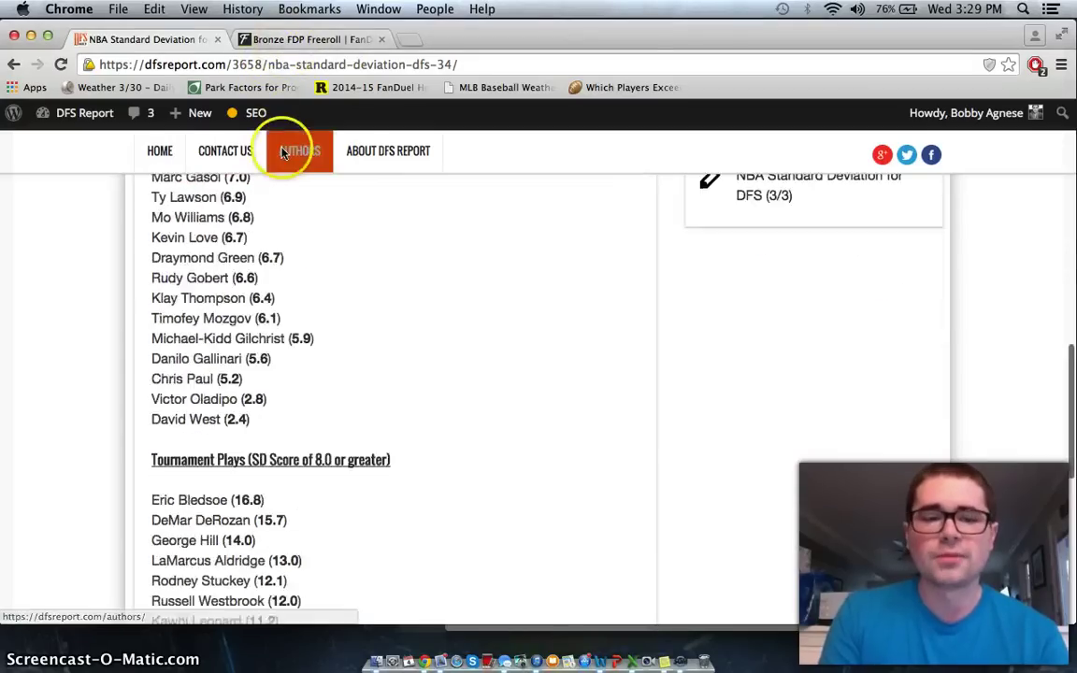
{"action": "scroll", "coordinate": [285, 159], "scroll_direction": "down", "scroll_amount": 1}
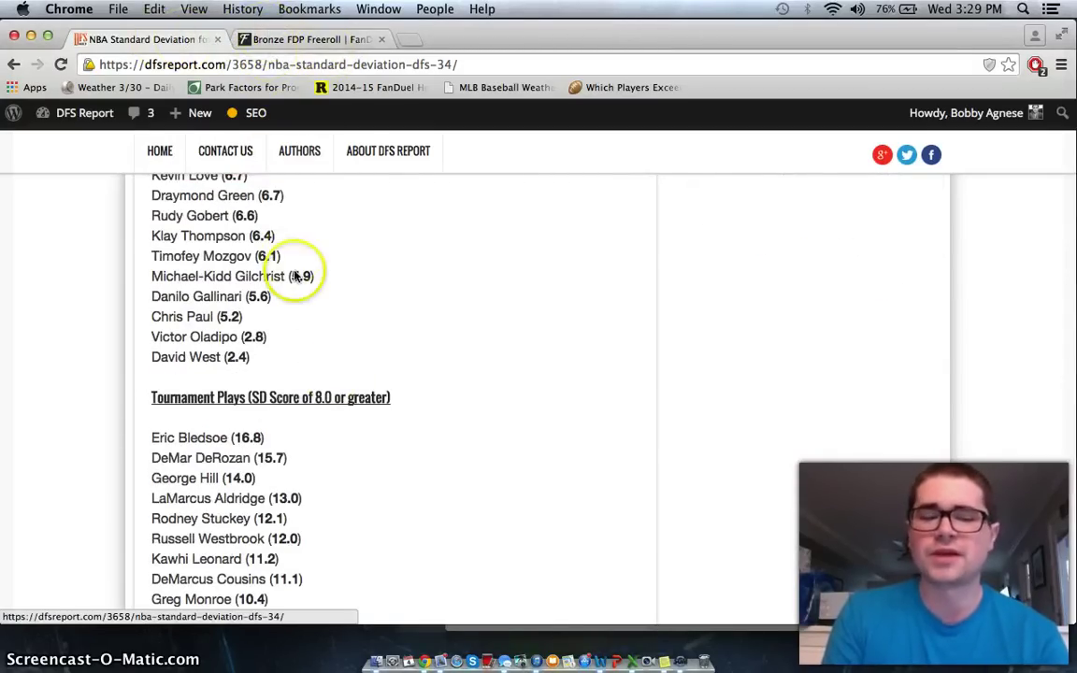
{"action": "scroll", "coordinate": [266, 388], "scroll_direction": "down", "scroll_amount": 1}
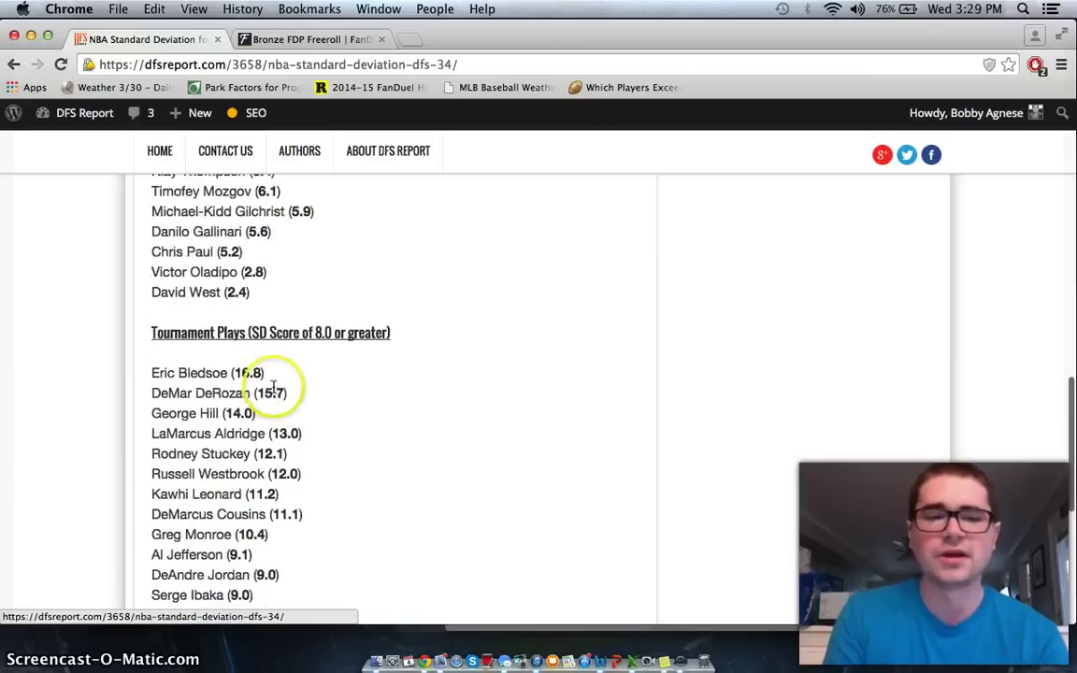
{"action": "triple_click", "coordinate": [145, 376]}
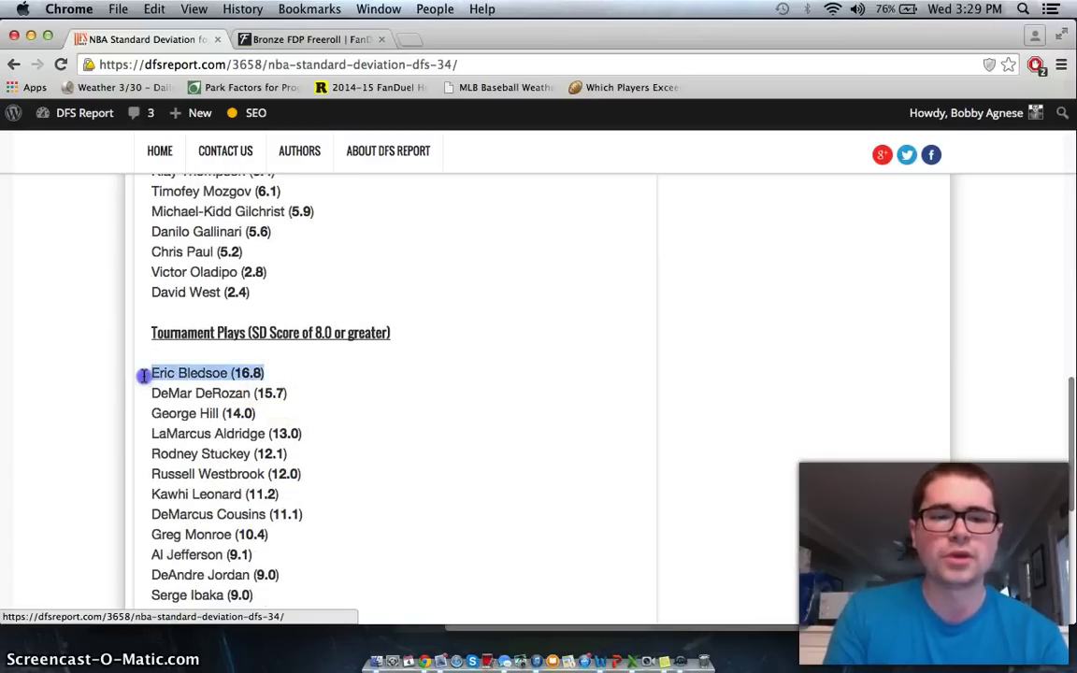
{"action": "left_click", "coordinate": [145, 376]}
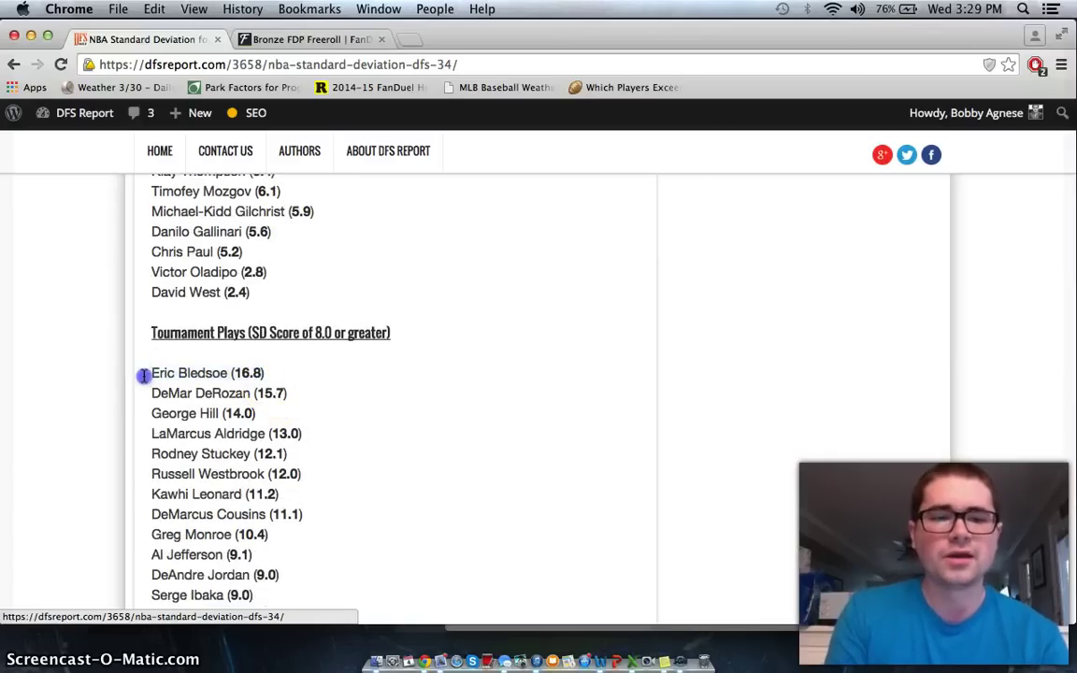
{"action": "left_click", "coordinate": [303, 40]}
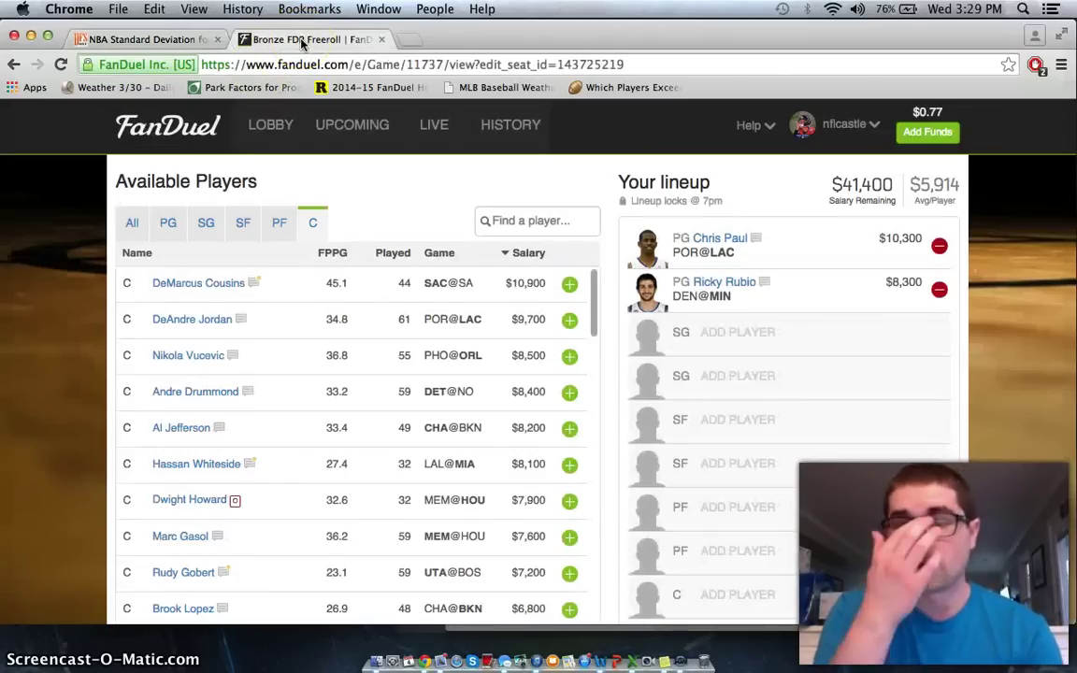